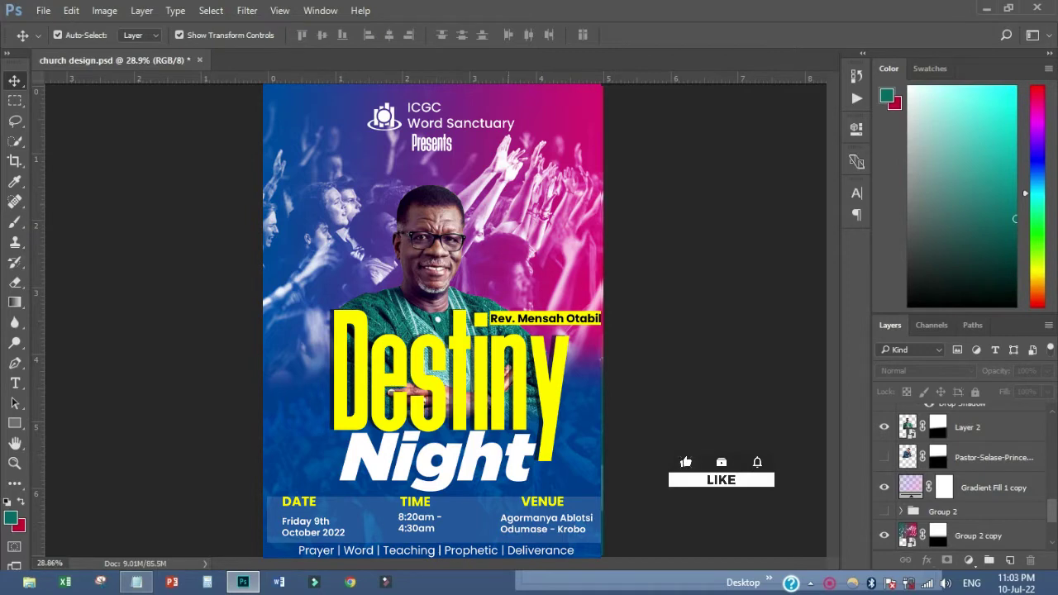
Create a new document named CHURCH FLYER at 7 by 5 inches, 300 pixels/inch, RGB color, with a white background
{"action": "left_click", "coordinate": [42, 11]}
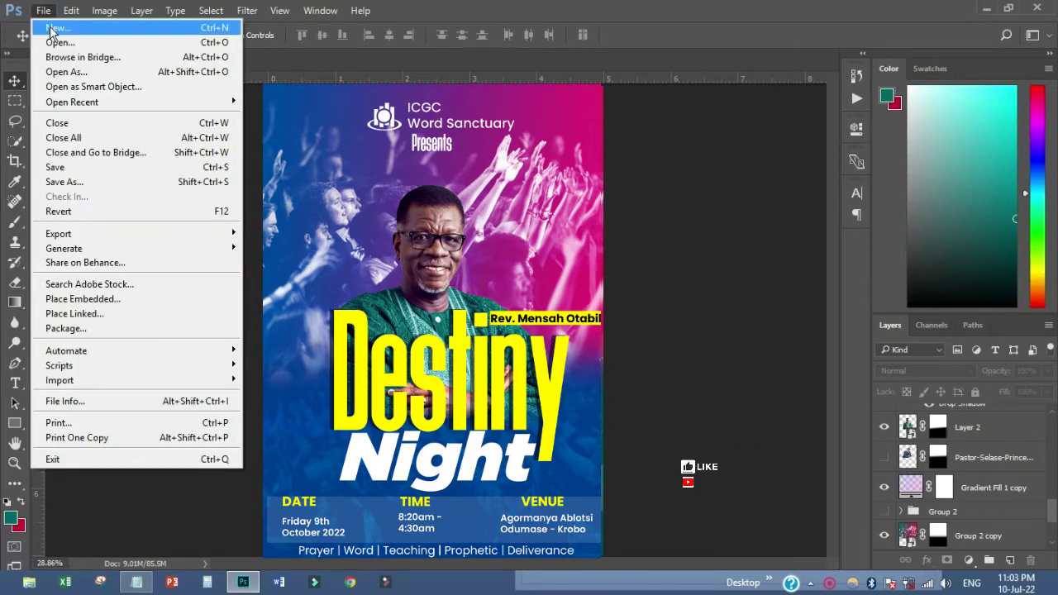
{"action": "left_click", "coordinate": [51, 29]}
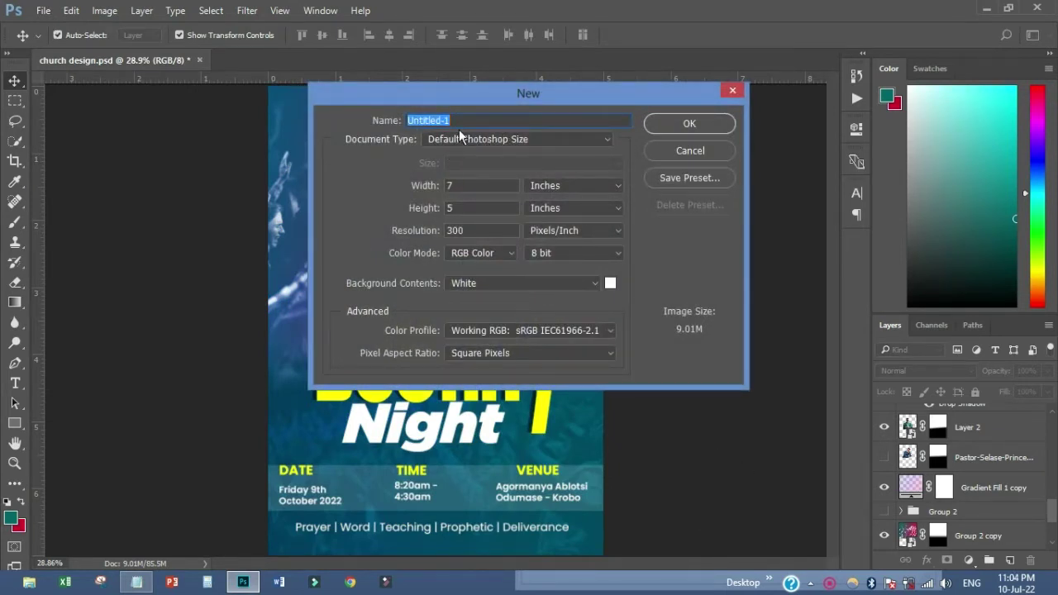
{"action": "type", "text": "CH"}
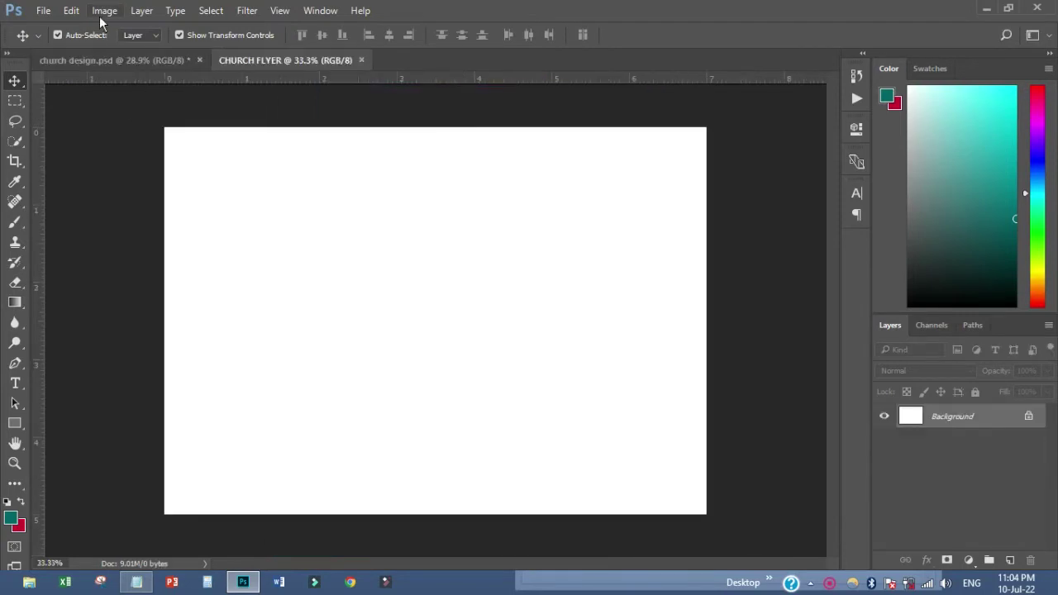
Rotate the blank canvas 90° clockwise to portrait and fit it in the view
{"action": "left_click", "coordinate": [100, 17]}
{"action": "mouse_move", "coordinate": [164, 154]}
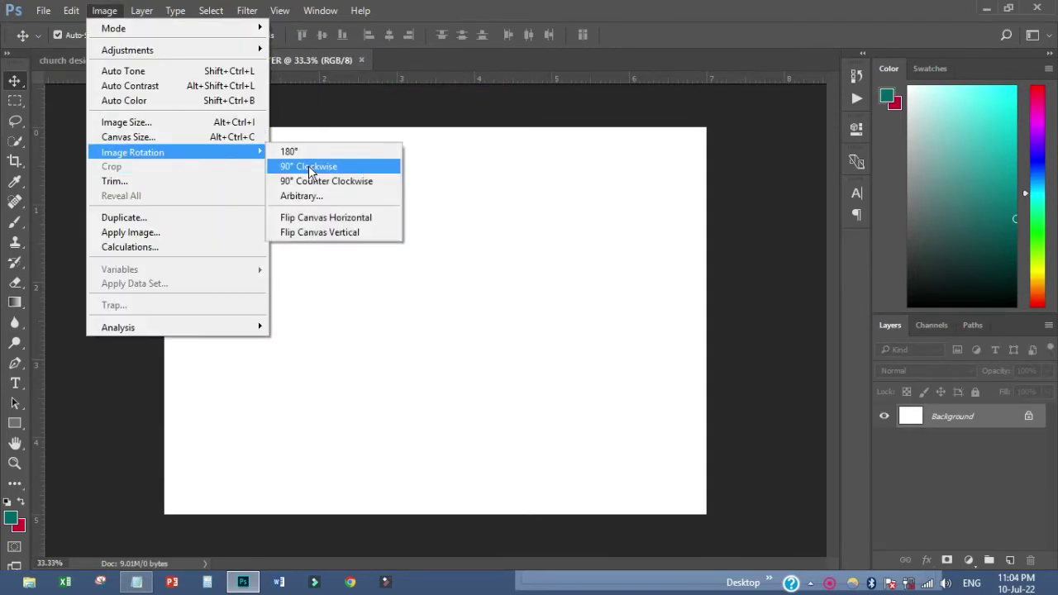
{"action": "left_click", "coordinate": [310, 169]}
{"action": "key", "text": "ctrl+0"}
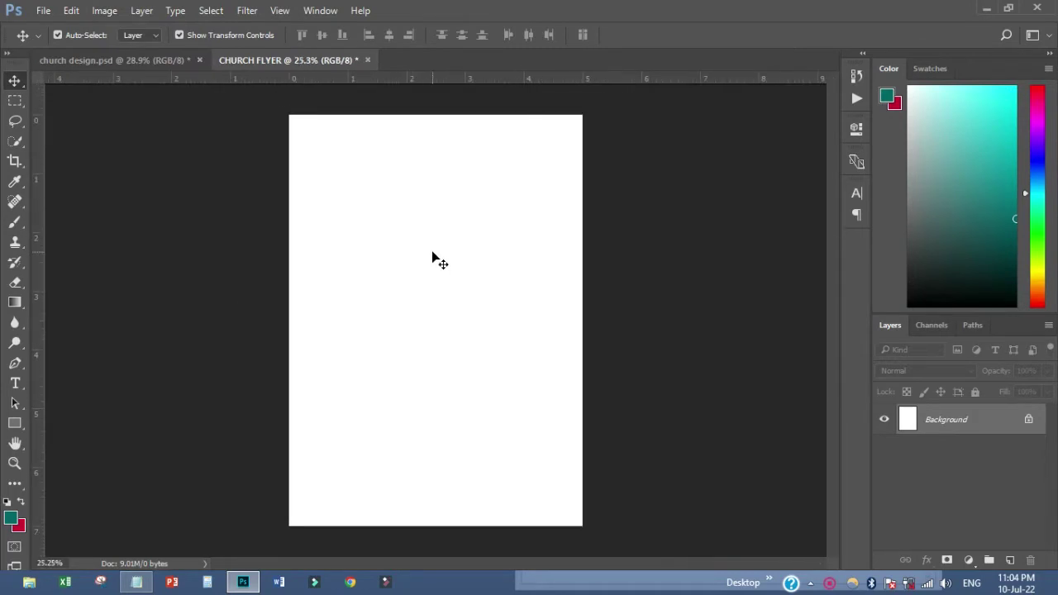
Create a layer group above the Background layer and name it BACKGOUND
{"action": "left_click", "coordinate": [987, 561]}
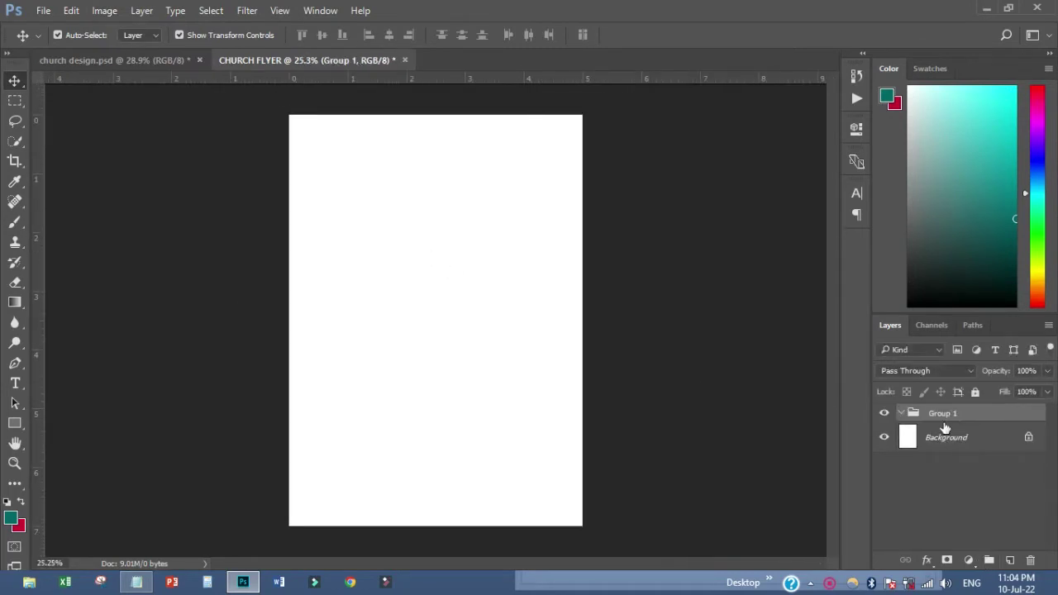
{"action": "double_click", "coordinate": [942, 414]}
{"action": "type", "text": "BACKGO"}
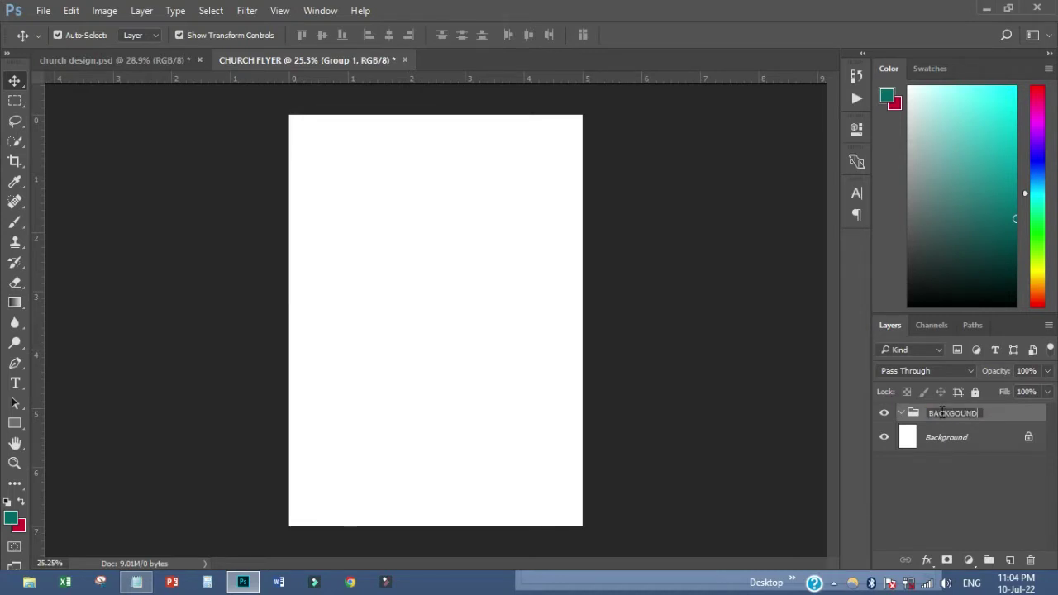
{"action": "type", "text": "UND"}
{"action": "key", "text": "Return"}
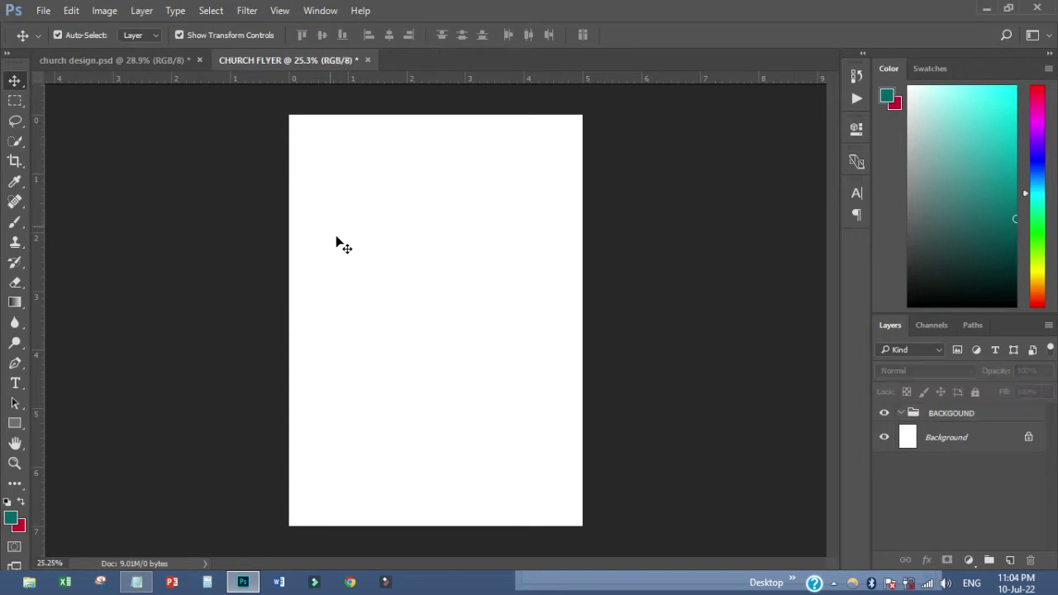
Place the concert crowd photo as a linked image, scale it to about 49.5% and move it to the canvas's upper edge
{"action": "left_click", "coordinate": [149, 60]}
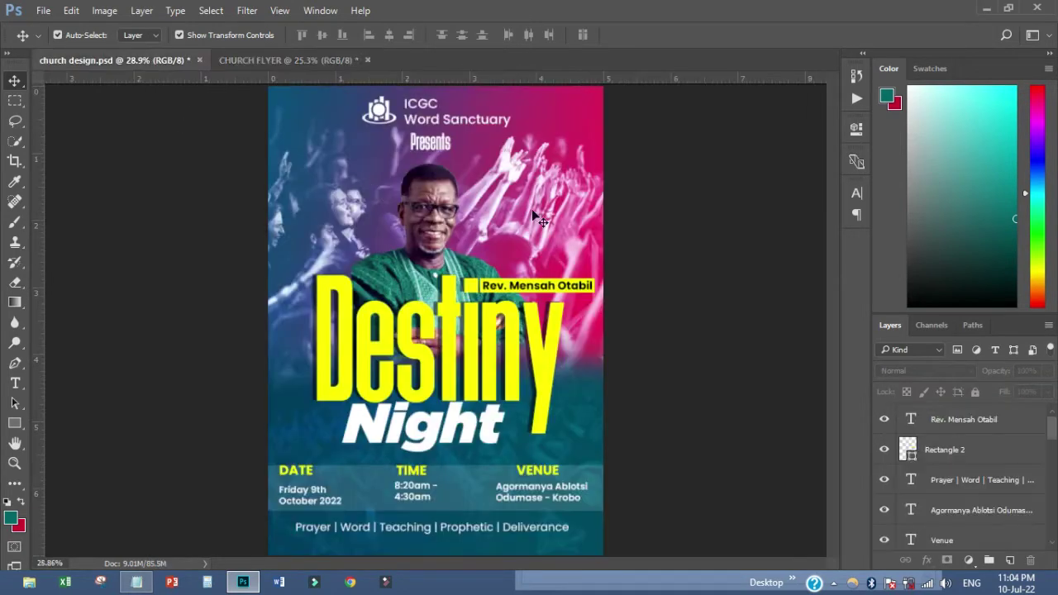
{"action": "left_click", "coordinate": [331, 59]}
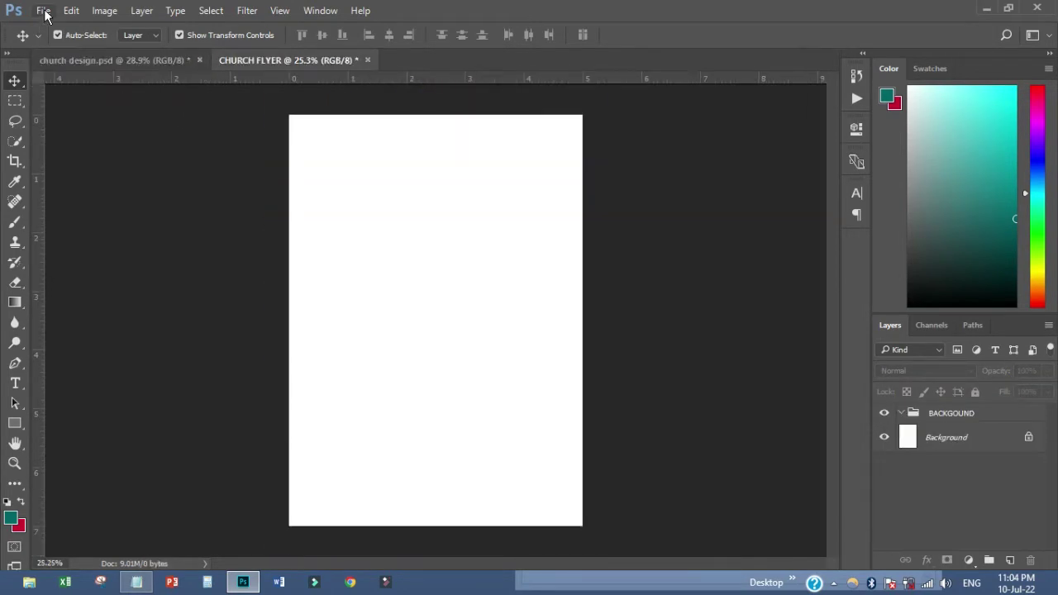
{"action": "left_click", "coordinate": [43, 11]}
{"action": "left_click", "coordinate": [76, 313]}
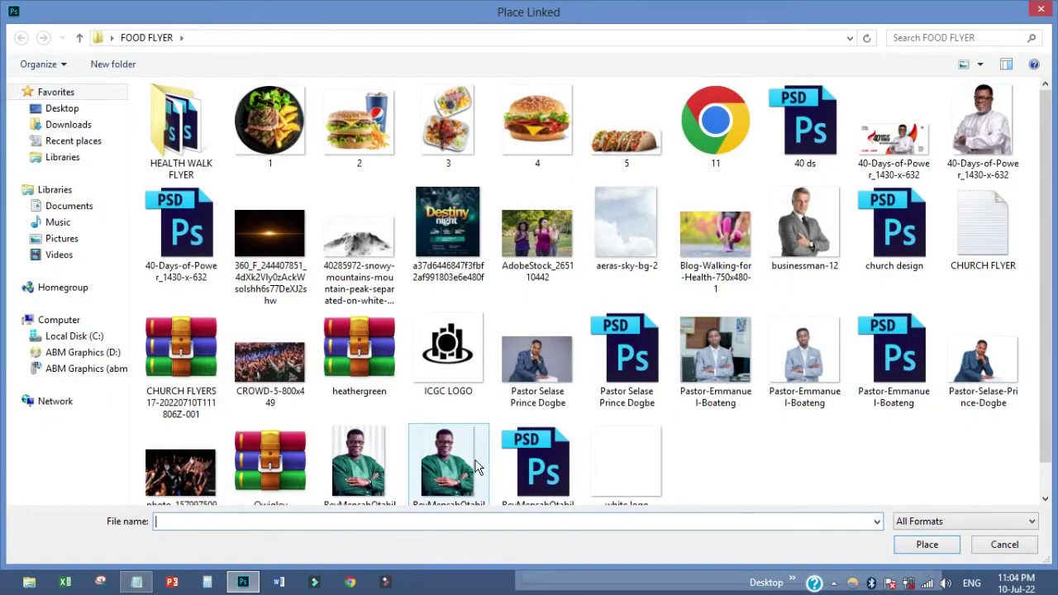
{"action": "scroll", "coordinate": [1048, 341], "scroll_direction": "down", "scroll_amount": 1}
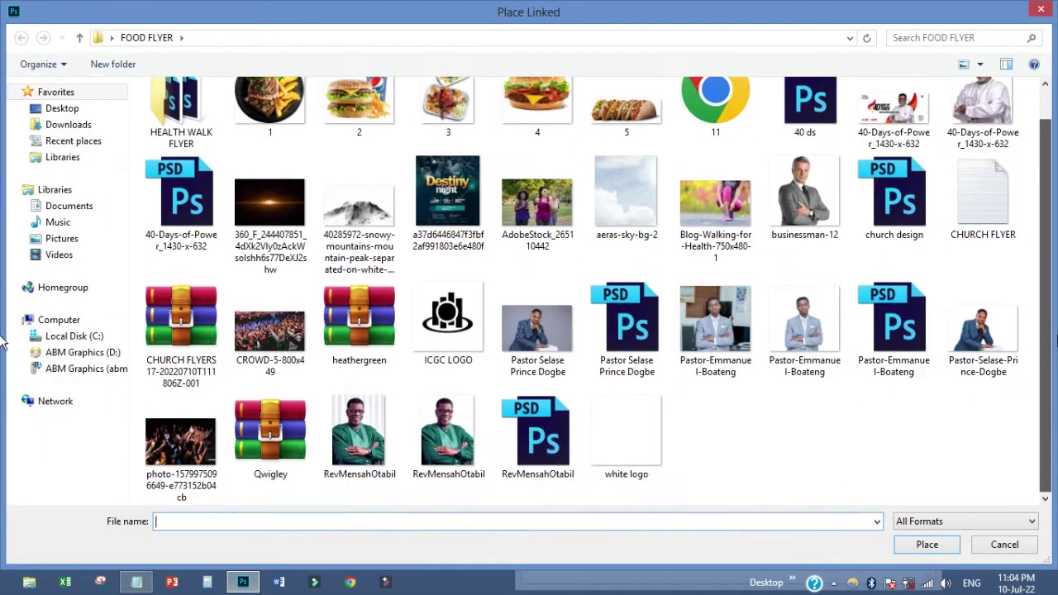
{"action": "double_click", "coordinate": [185, 447]}
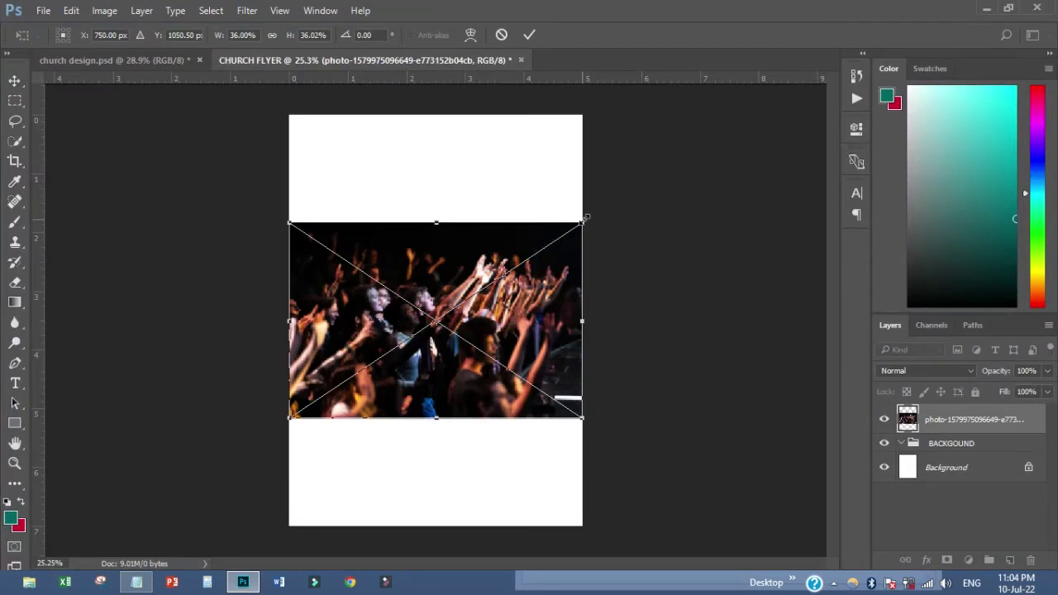
{"action": "left_click_drag", "start_coordinate": [585, 219], "coordinate": [637, 179]}
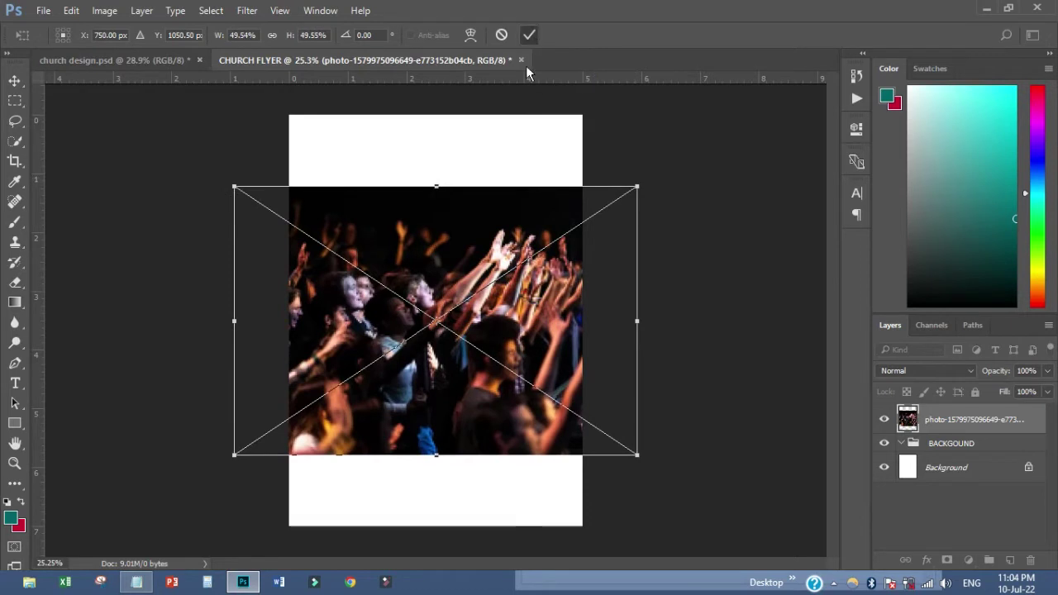
{"action": "left_click_drag", "start_coordinate": [489, 220], "coordinate": [491, 152]}
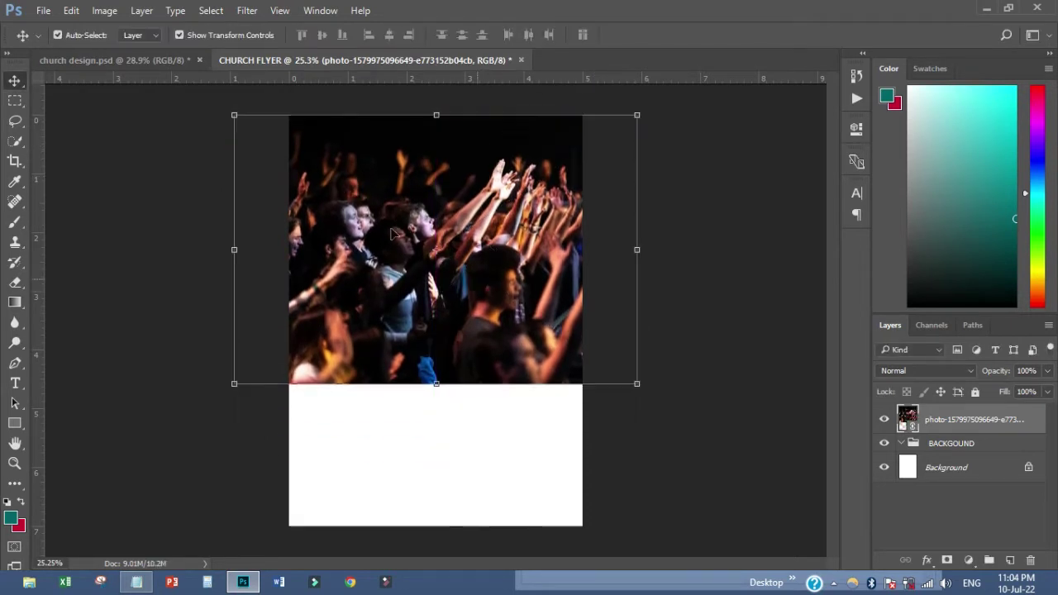
Place the snowy mountains image as a linked file, enlarge it beyond the canvas width and move it to the upper edge
{"action": "left_click", "coordinate": [41, 10]}
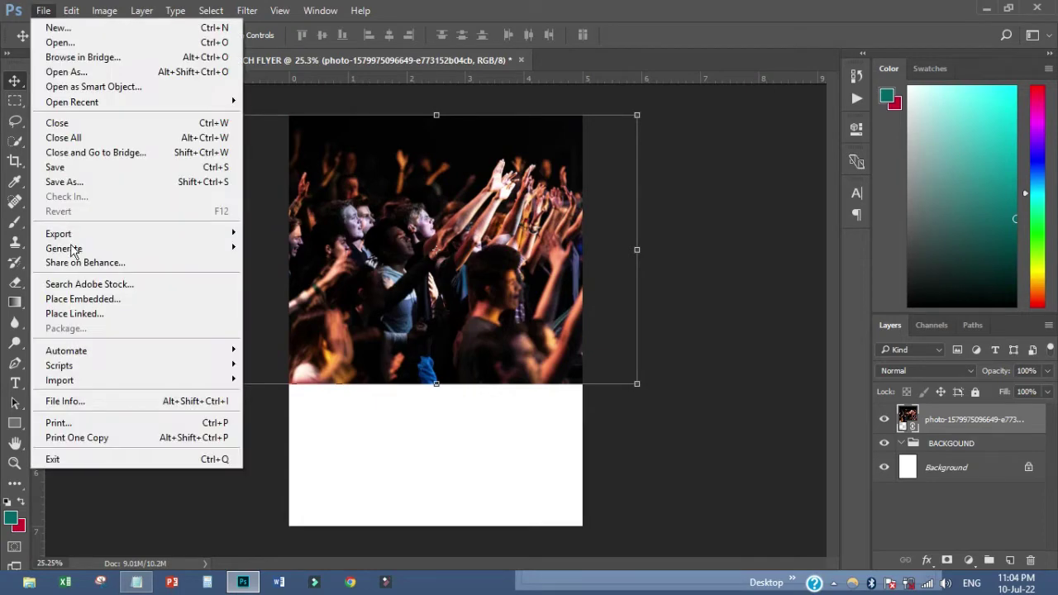
{"action": "left_click", "coordinate": [82, 317]}
{"action": "key", "text": "Escape"}
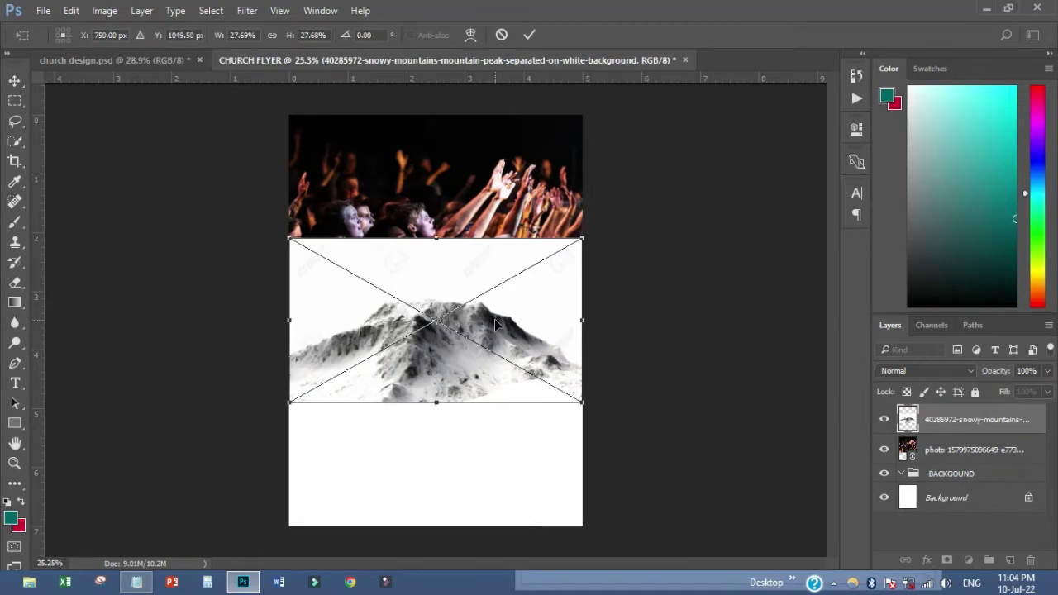
{"action": "left_click_drag", "start_coordinate": [584, 236], "coordinate": [620, 217]}
{"action": "key", "text": "Return"}
{"action": "left_click_drag", "start_coordinate": [484, 323], "coordinate": [476, 233]}
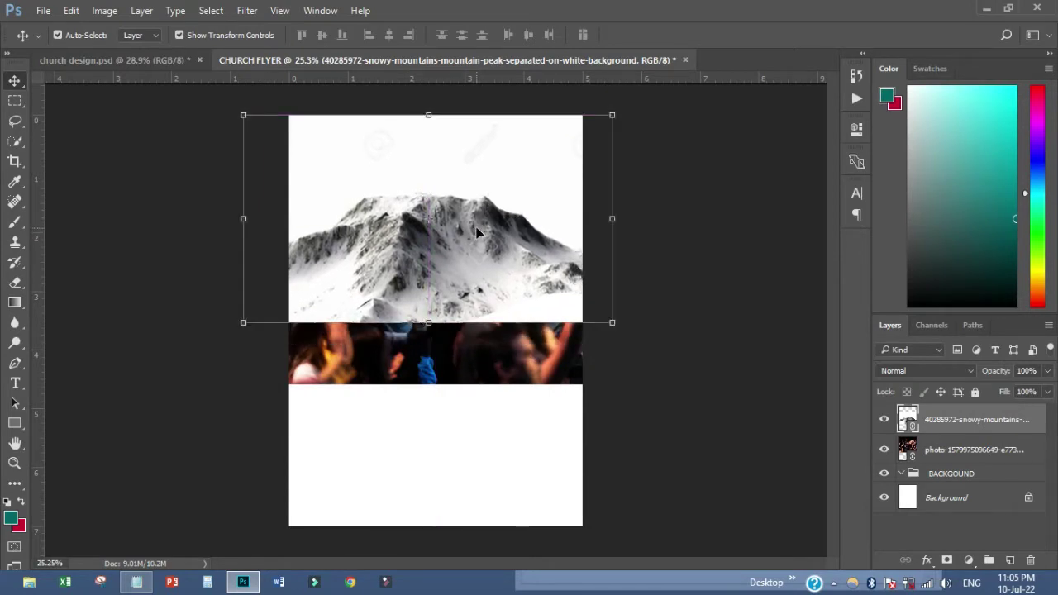
Set the snowy mountains layer's blend mode to Color
{"action": "left_click", "coordinate": [901, 372]}
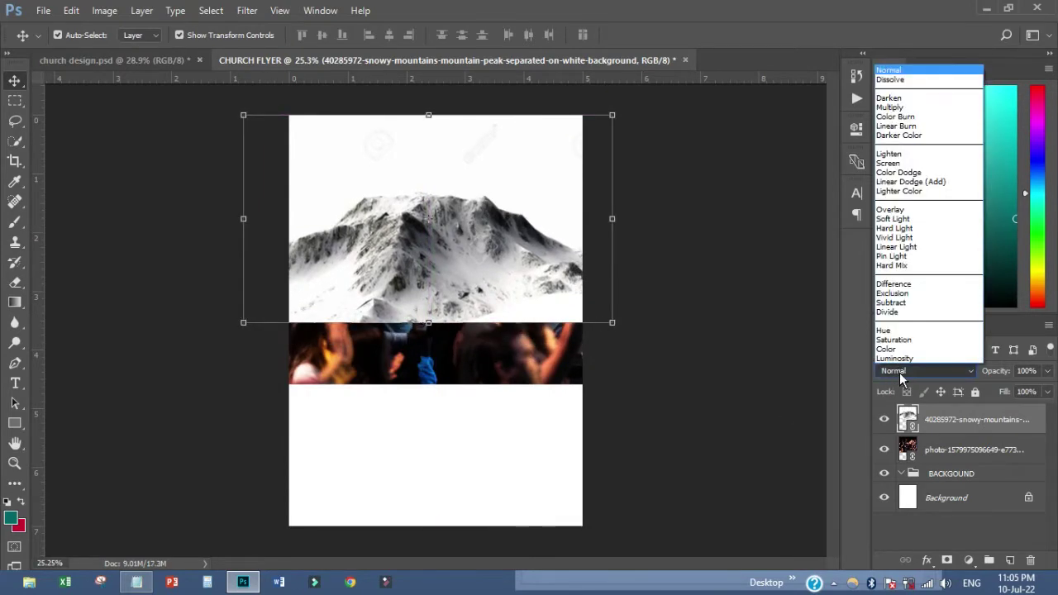
{"action": "left_click", "coordinate": [902, 373]}
{"action": "left_click", "coordinate": [903, 373]}
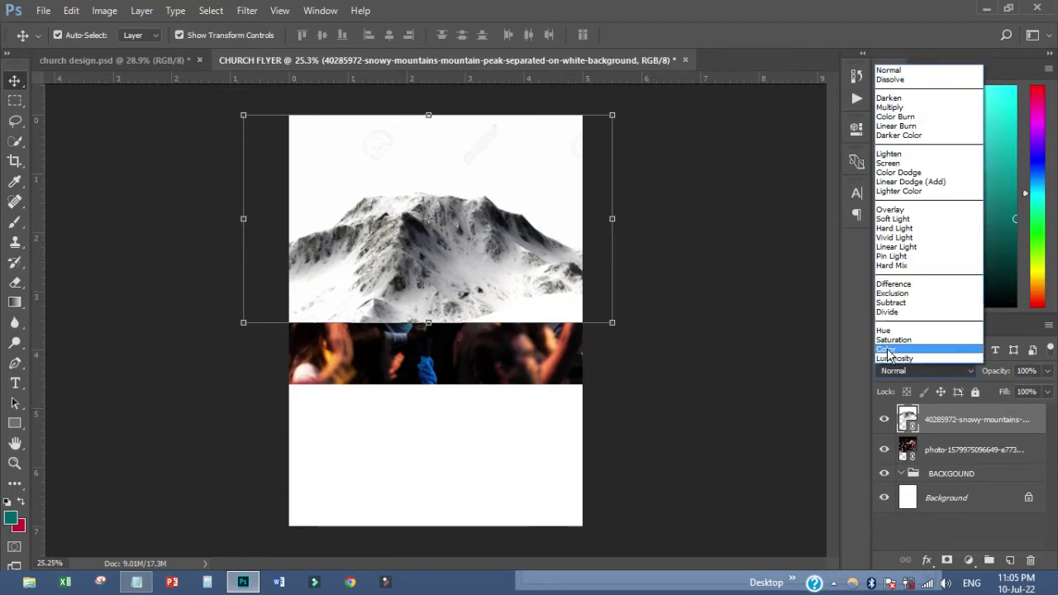
{"action": "left_click", "coordinate": [887, 350]}
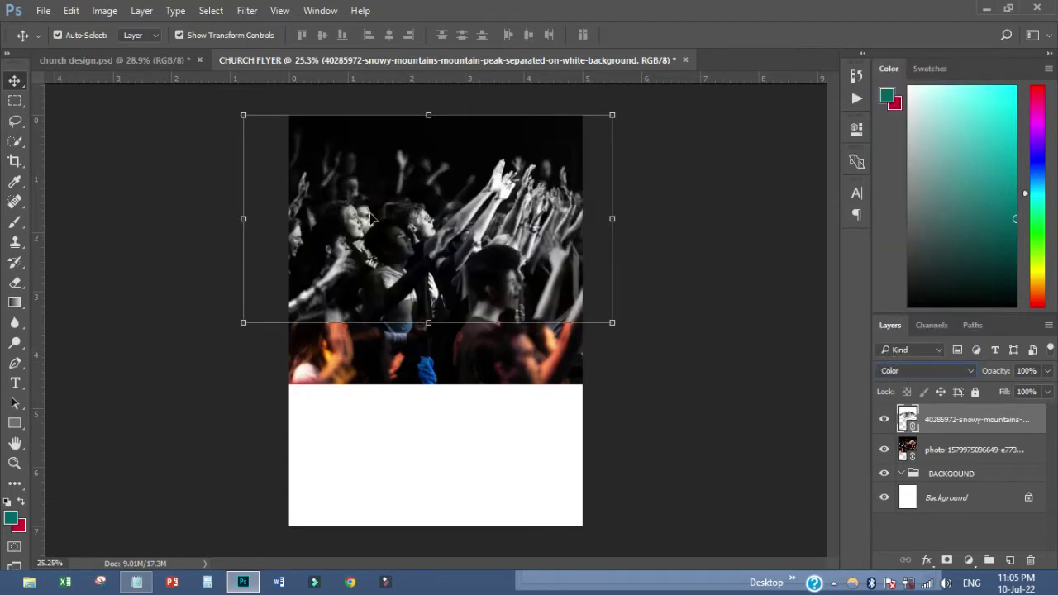
Place aeras-sky-bg-2 as a linked image, flipped vertically, and move it to the canvas's upper edge
{"action": "left_click", "coordinate": [44, 11]}
{"action": "left_click", "coordinate": [93, 316]}
{"action": "left_click", "coordinate": [630, 239]}
{"action": "double_click", "coordinate": [630, 239]}
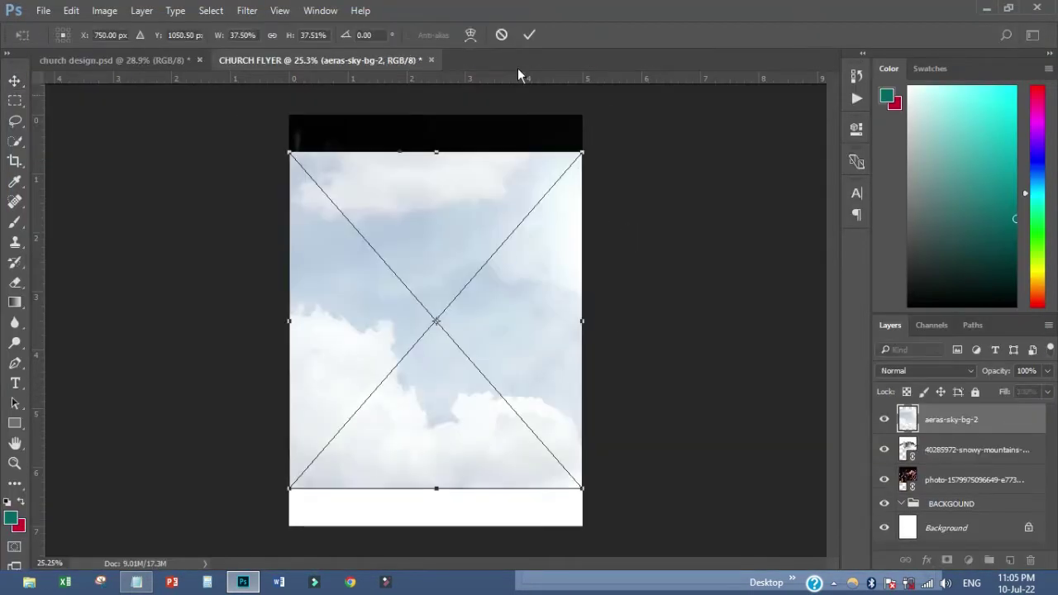
{"action": "right_click", "coordinate": [435, 154]}
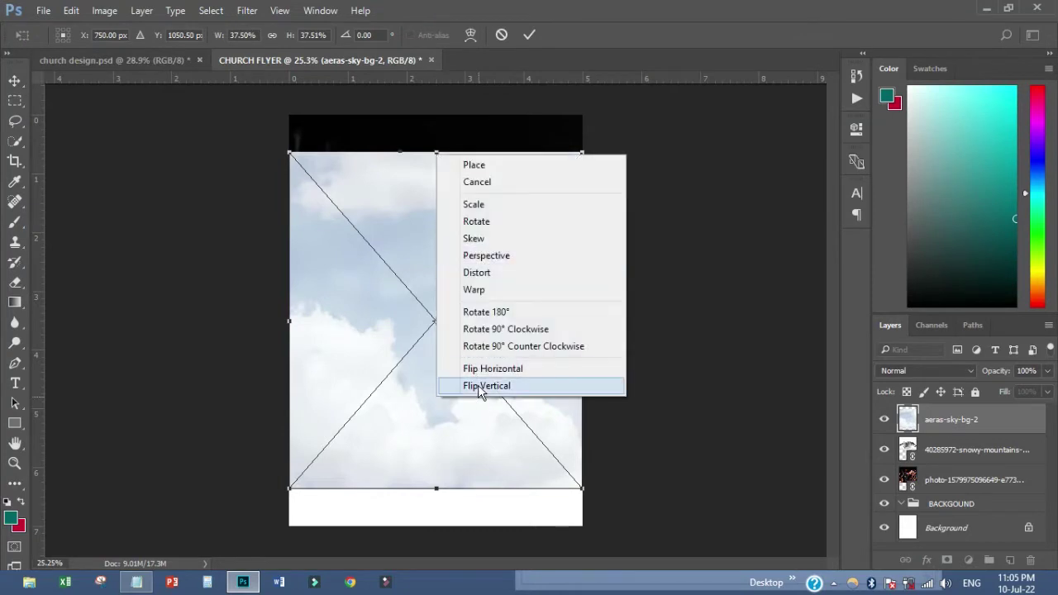
{"action": "left_click", "coordinate": [480, 386]}
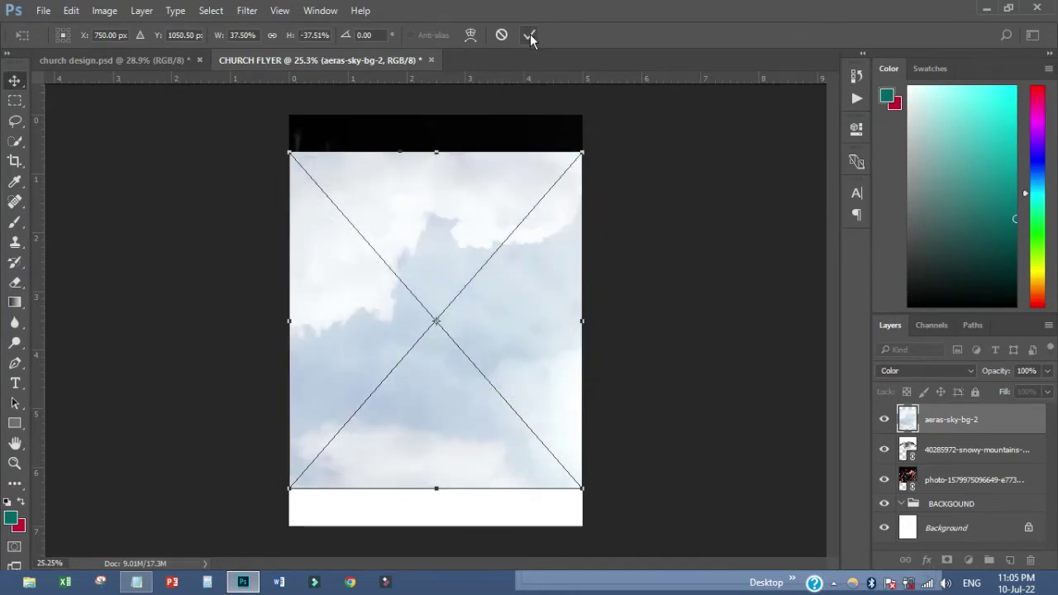
{"action": "left_click", "coordinate": [529, 34]}
{"action": "left_click_drag", "start_coordinate": [477, 182], "coordinate": [475, 153]}
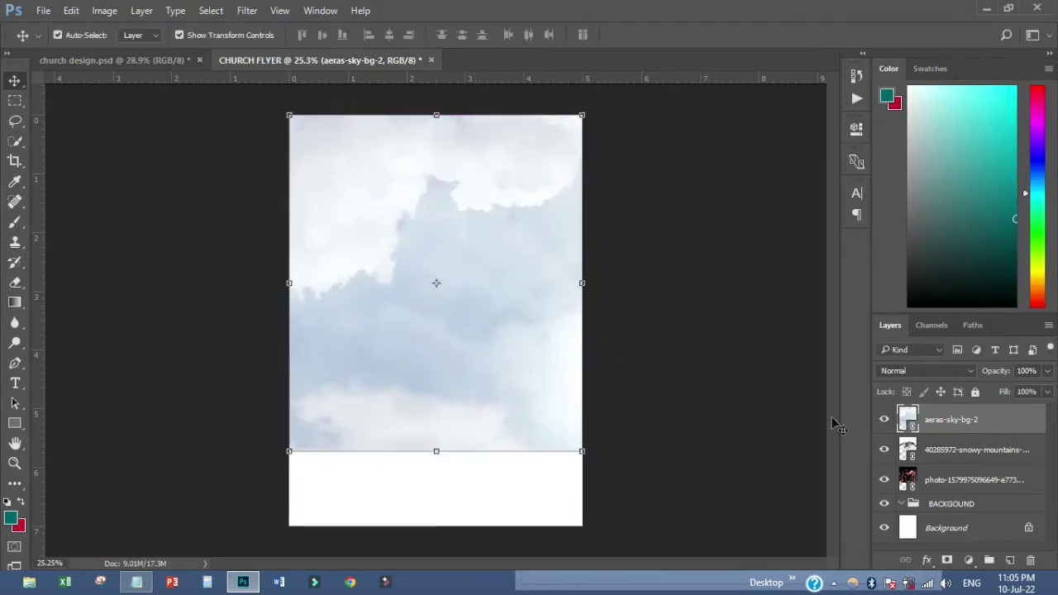
Set the sky layer's blend mode to Color and group the sky, mountains and crowd layers
{"action": "left_click", "coordinate": [891, 369]}
{"action": "left_click", "coordinate": [884, 349]}
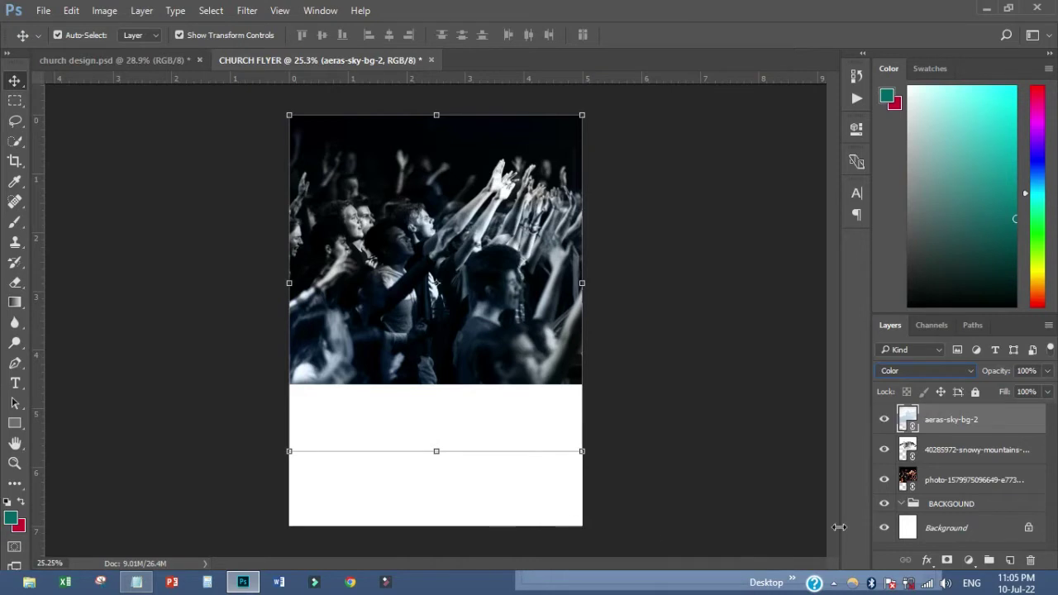
{"action": "left_click", "coordinate": [950, 483], "text": "shift"}
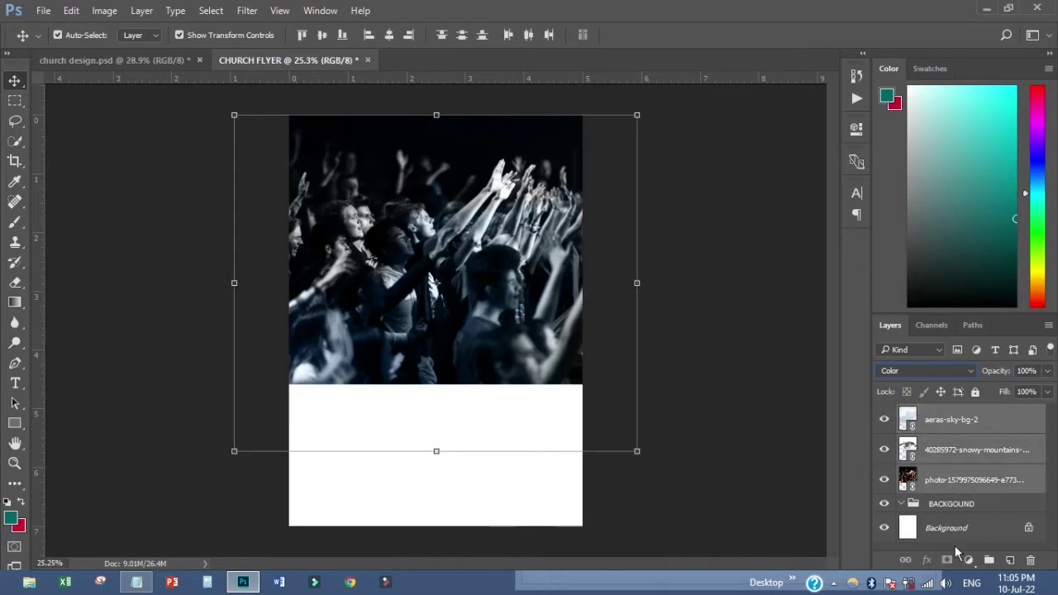
{"action": "left_click", "coordinate": [990, 560]}
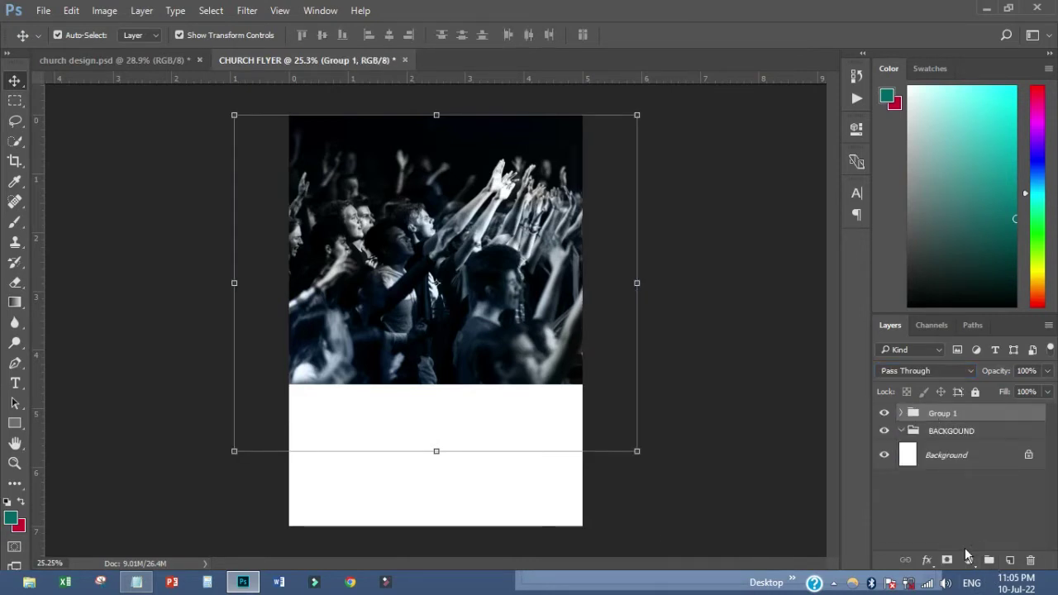
Add a linear 90° Gradient Fill layer with the Foreground to Background preset above the image group and set its blend mode to Screen
{"action": "left_click", "coordinate": [971, 562]}
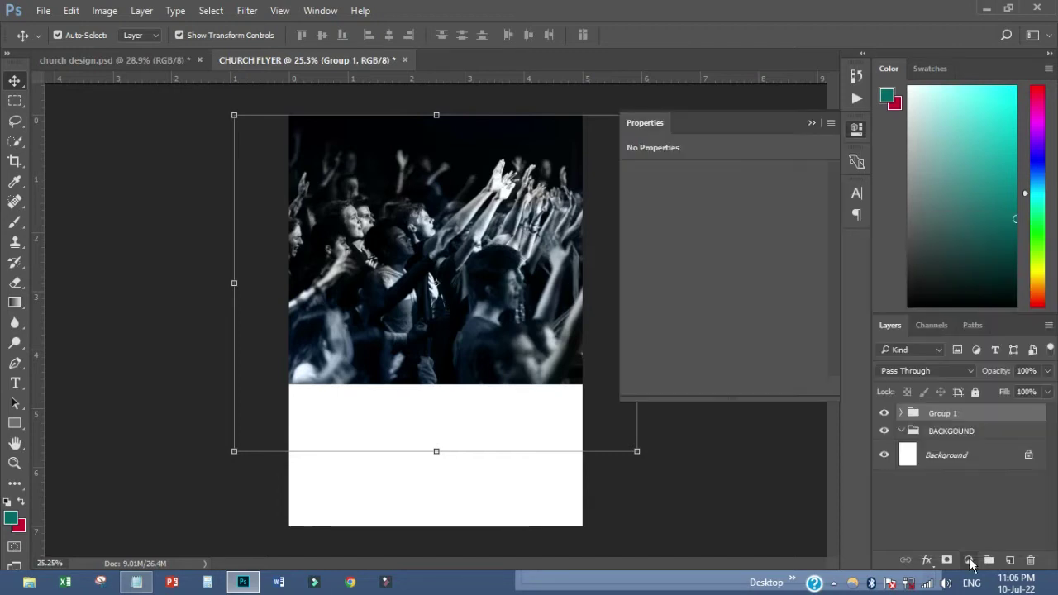
{"action": "left_click", "coordinate": [915, 240]}
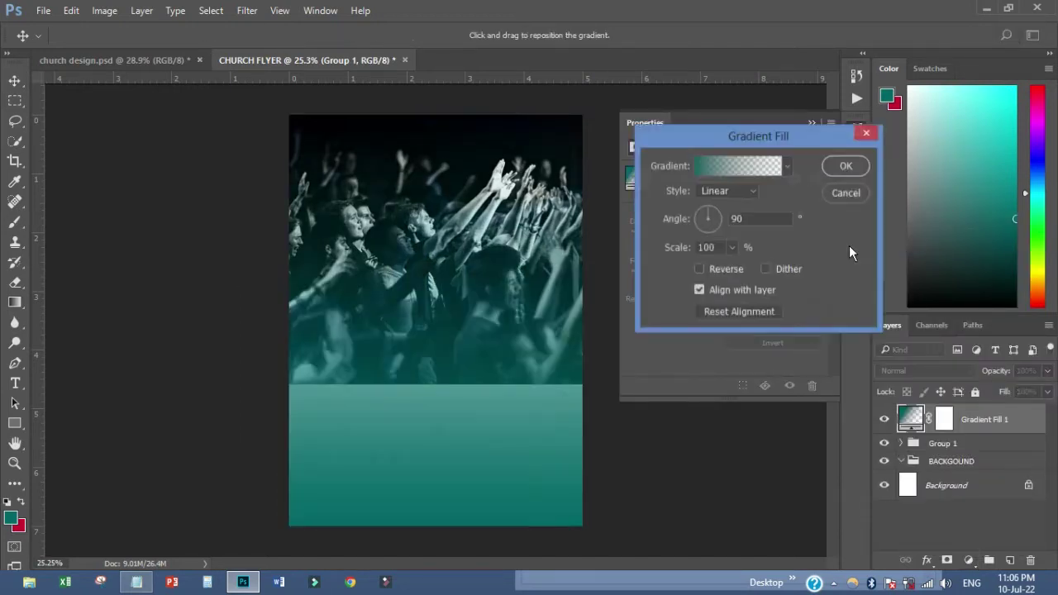
{"action": "left_click", "coordinate": [736, 167]}
{"action": "left_click", "coordinate": [658, 199]}
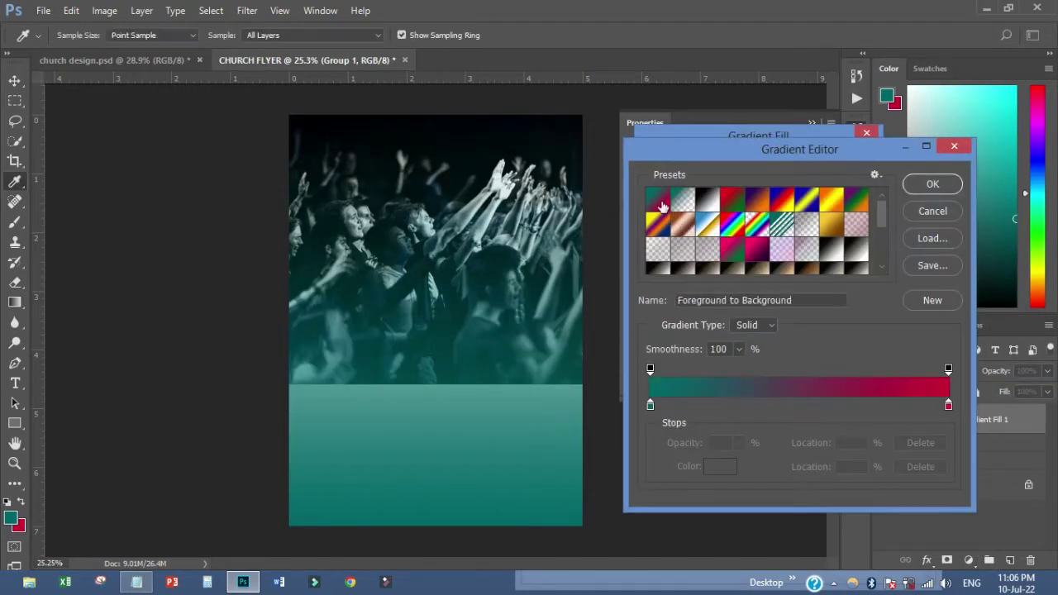
{"action": "key", "text": "Return"}
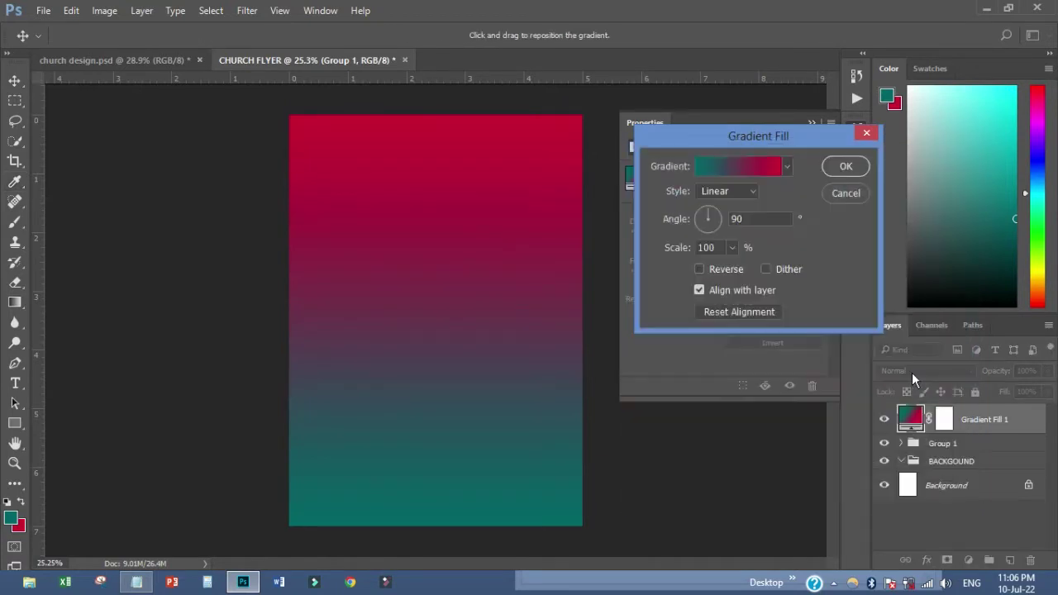
{"action": "left_click", "coordinate": [847, 167]}
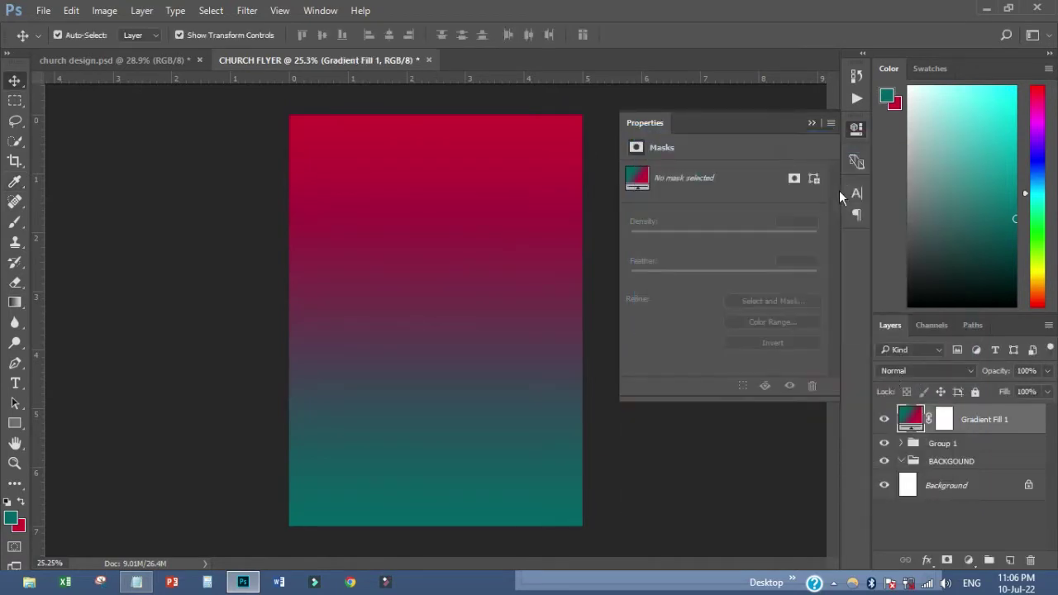
{"action": "left_click", "coordinate": [900, 372]}
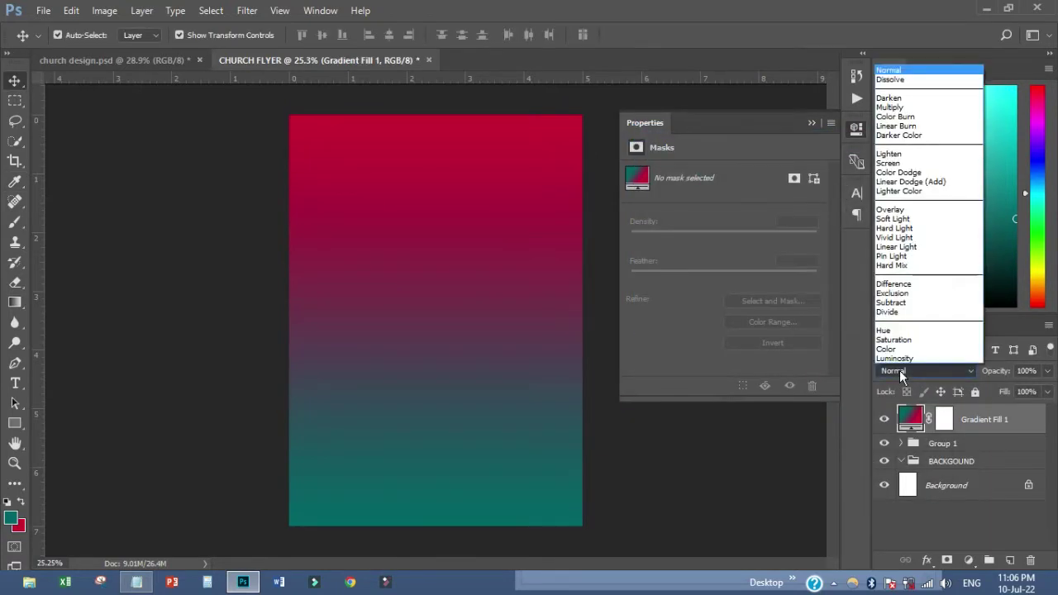
{"action": "left_click", "coordinate": [890, 164]}
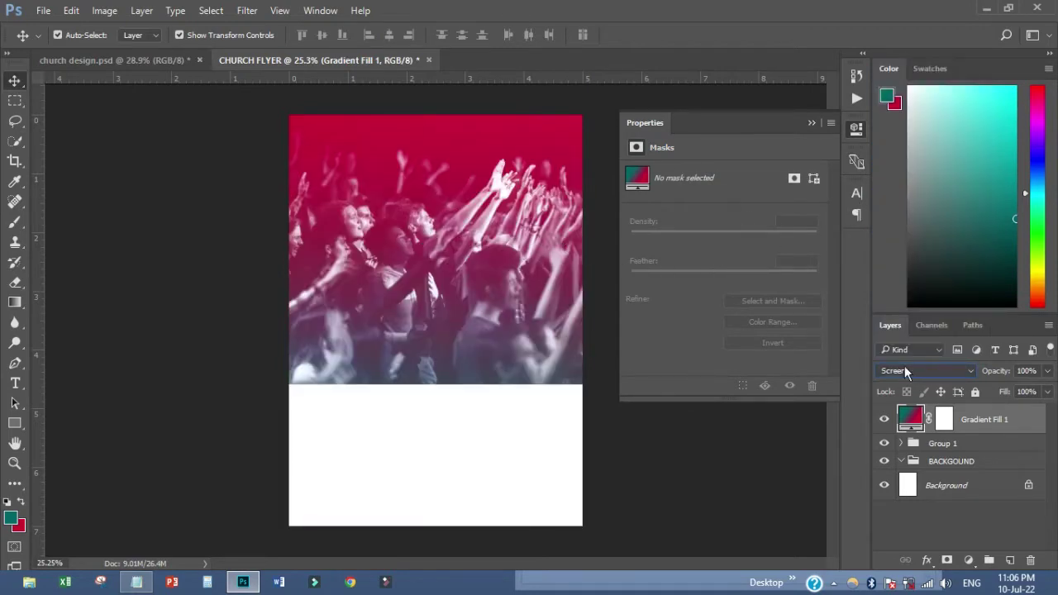
Set the Gradient Fill layer's angle to about -3.58° so its colours run across the canvas width
{"action": "double_click", "coordinate": [913, 420]}
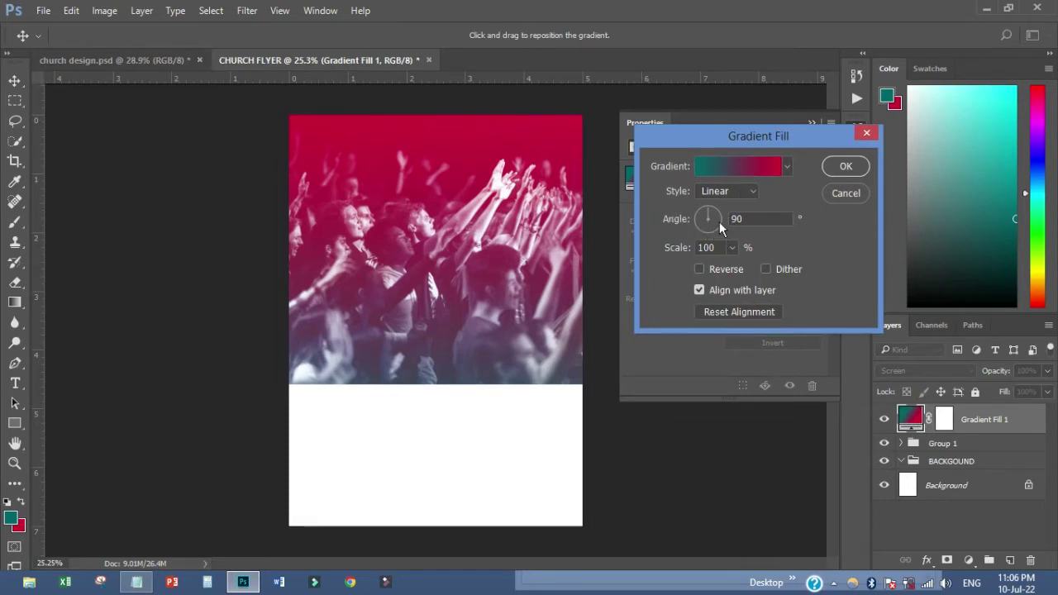
{"action": "left_click", "coordinate": [719, 218]}
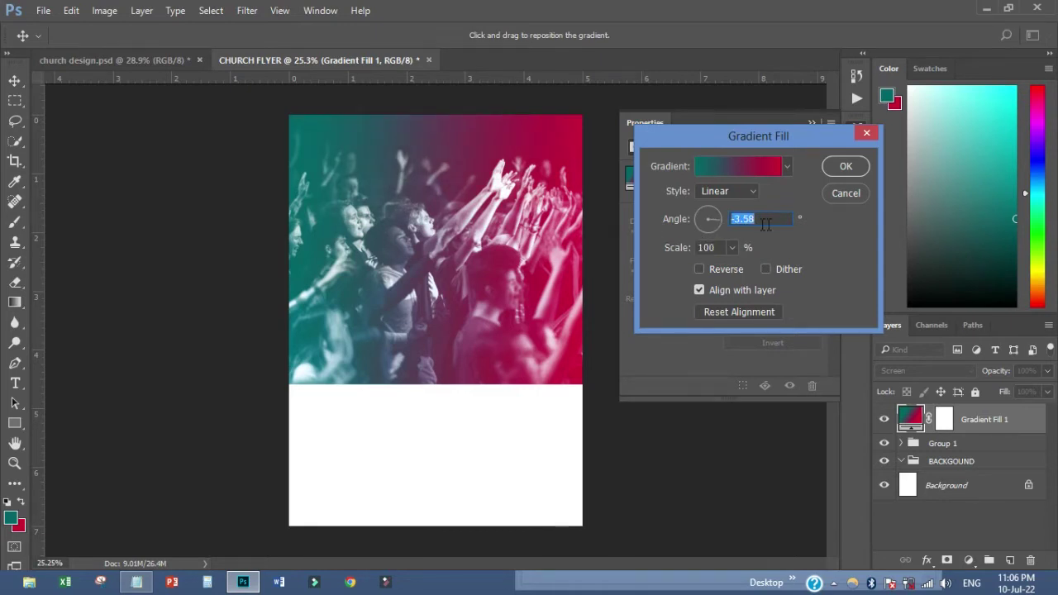
{"action": "left_click", "coordinate": [839, 171]}
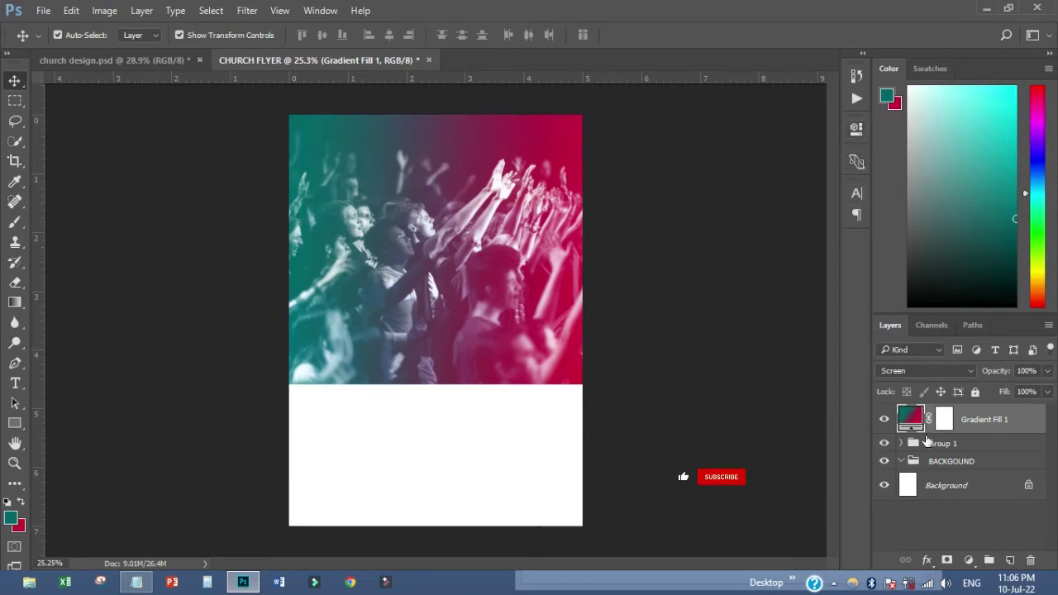
Group the Gradient Fill layer with Group 1 and rename the new group TOP
{"action": "left_click", "coordinate": [963, 446], "text": "shift"}
{"action": "left_click_drag", "start_coordinate": [963, 446], "coordinate": [989, 560]}
{"action": "double_click", "coordinate": [942, 414]}
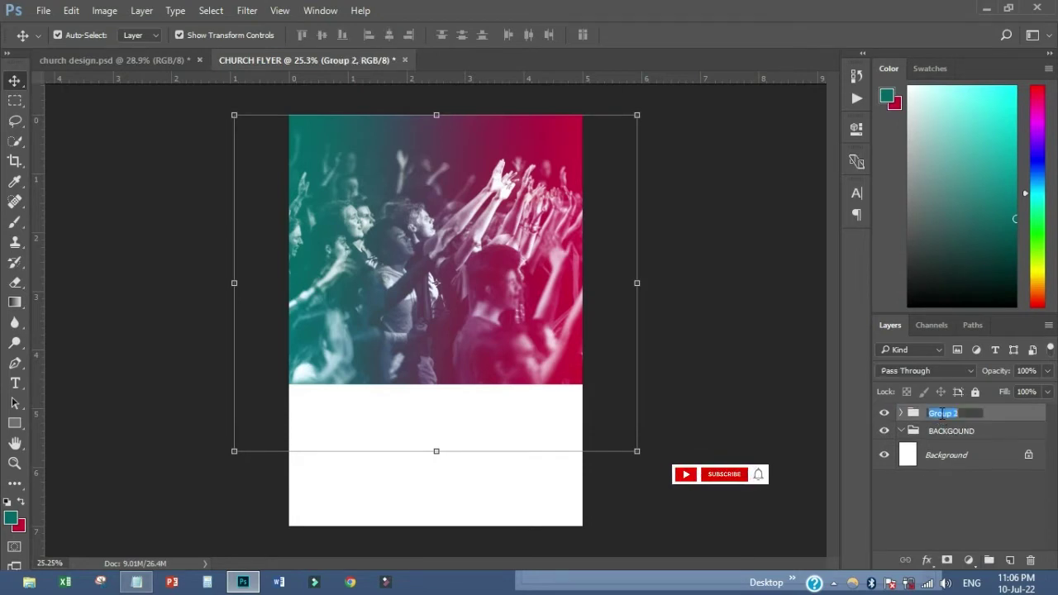
{"action": "type", "text": "TO"}
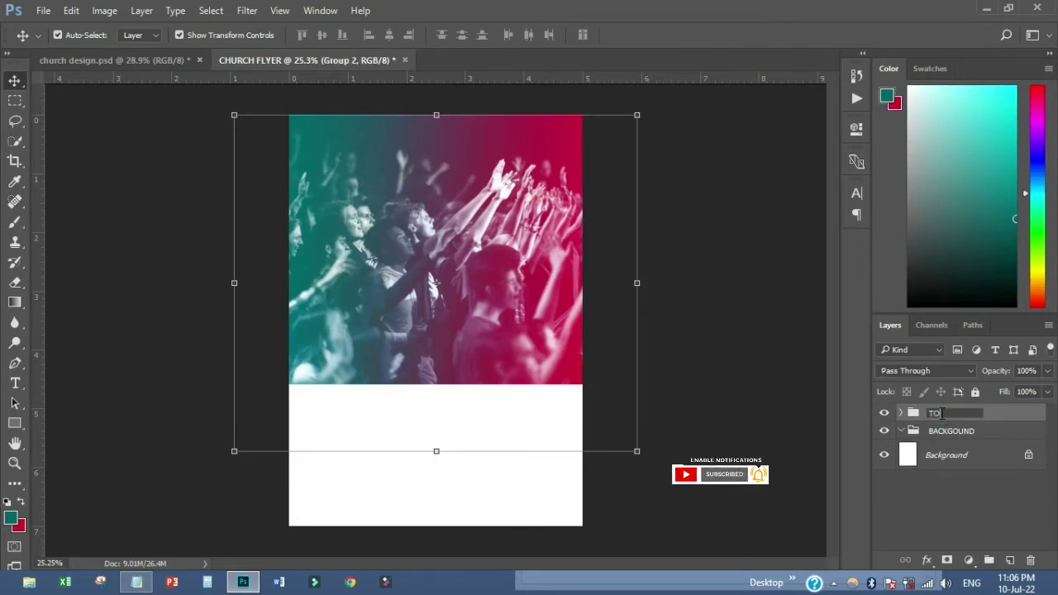
{"action": "type", "text": "P"}
{"action": "key", "text": "Return"}
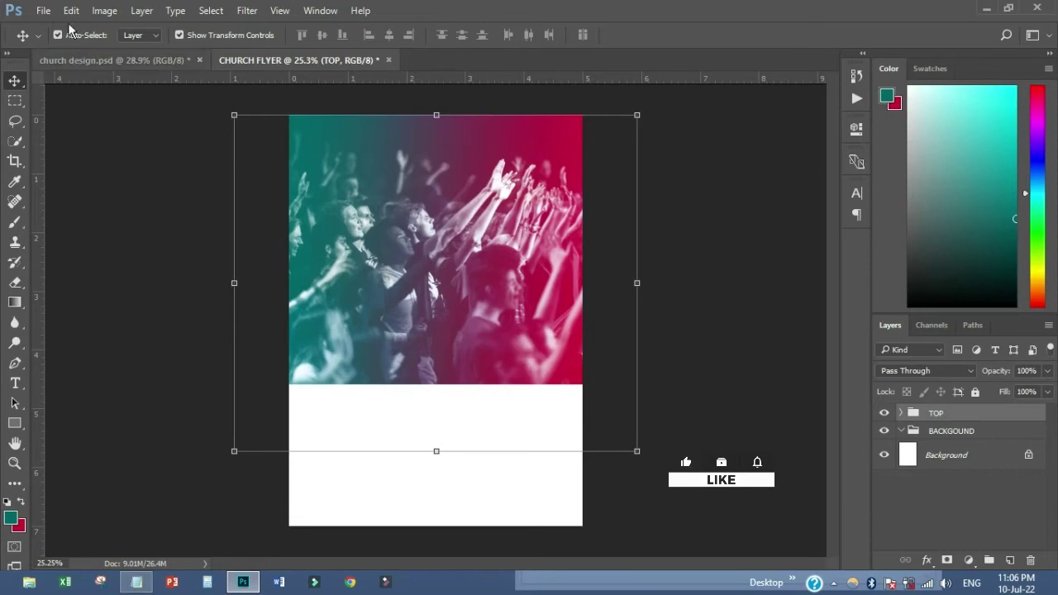
Place CROWD-5-800x449 as a linked image, enlarged beyond the canvas width and positioned over the flyer's lower half
{"action": "left_click", "coordinate": [43, 10]}
{"action": "left_click", "coordinate": [84, 314]}
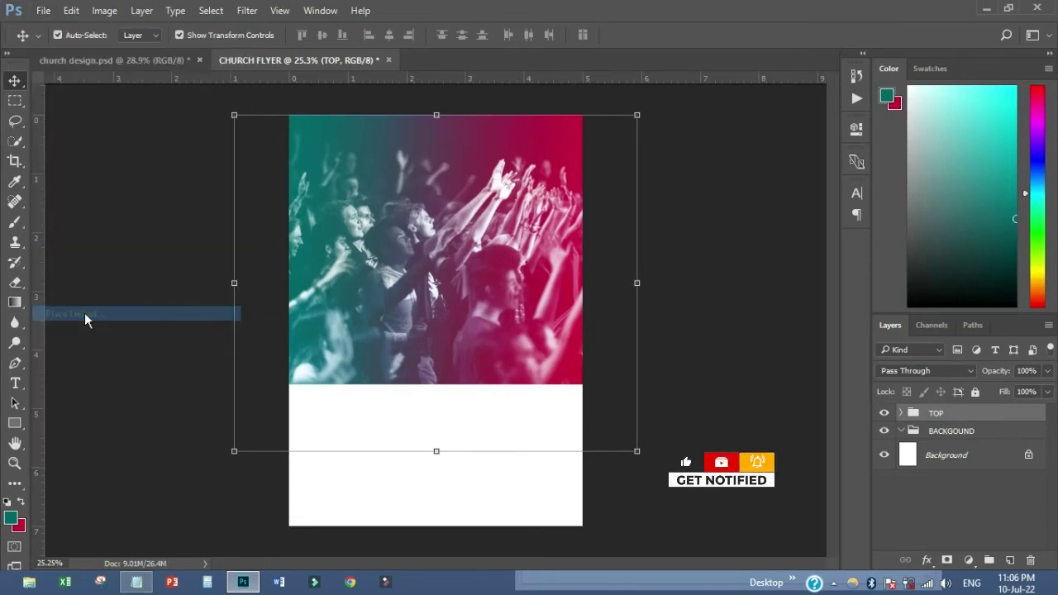
{"action": "double_click", "coordinate": [252, 397]}
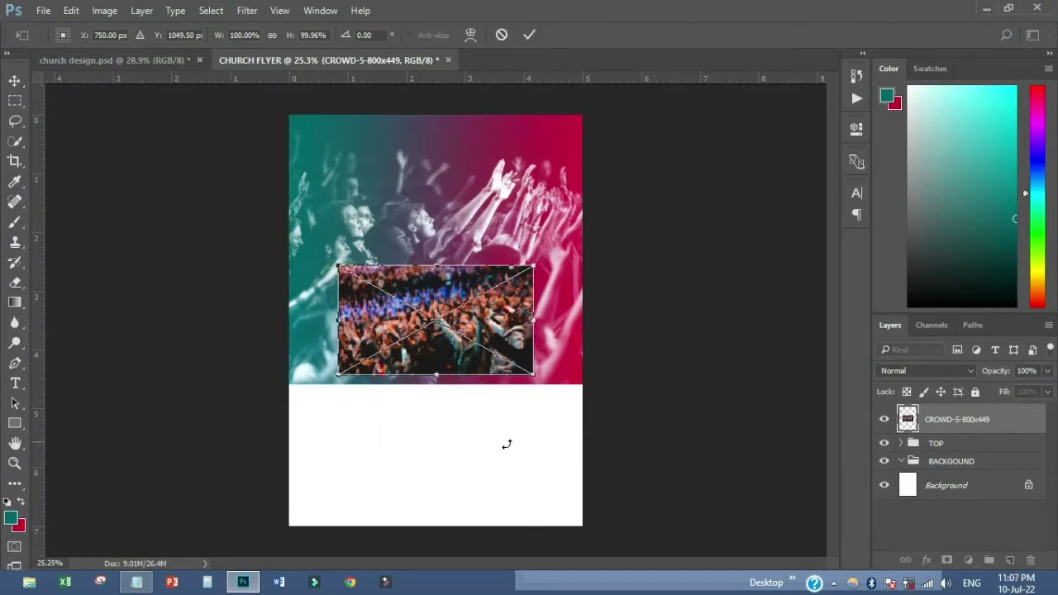
{"action": "left_click_drag", "start_coordinate": [532, 373], "coordinate": [541, 453]}
{"action": "left_click", "coordinate": [530, 35]}
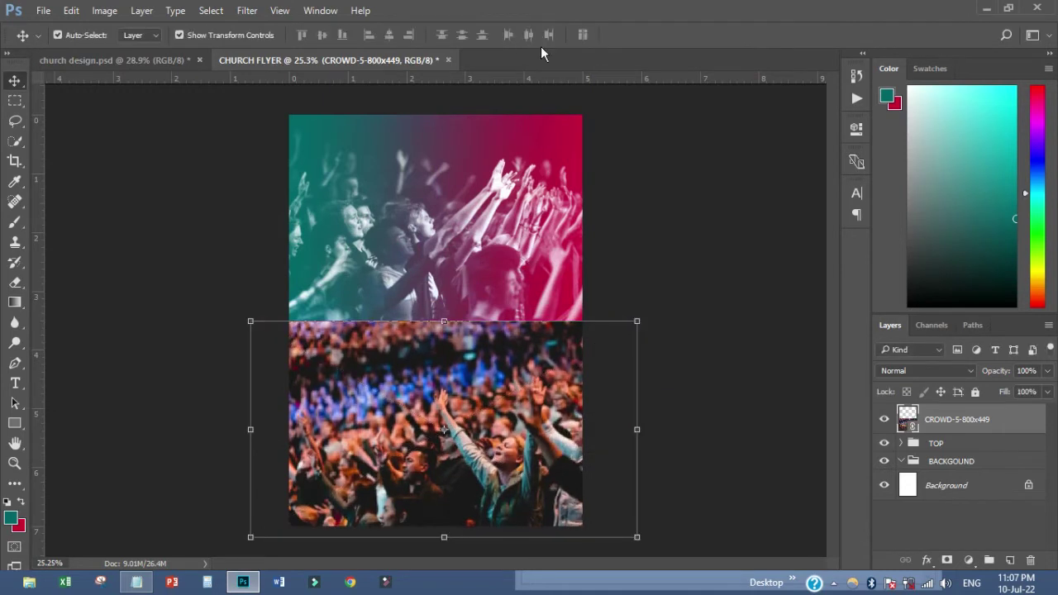
Add a solid colour fill layer in #006666 and move it into the BACKGOUND group
{"action": "left_click", "coordinate": [969, 561]}
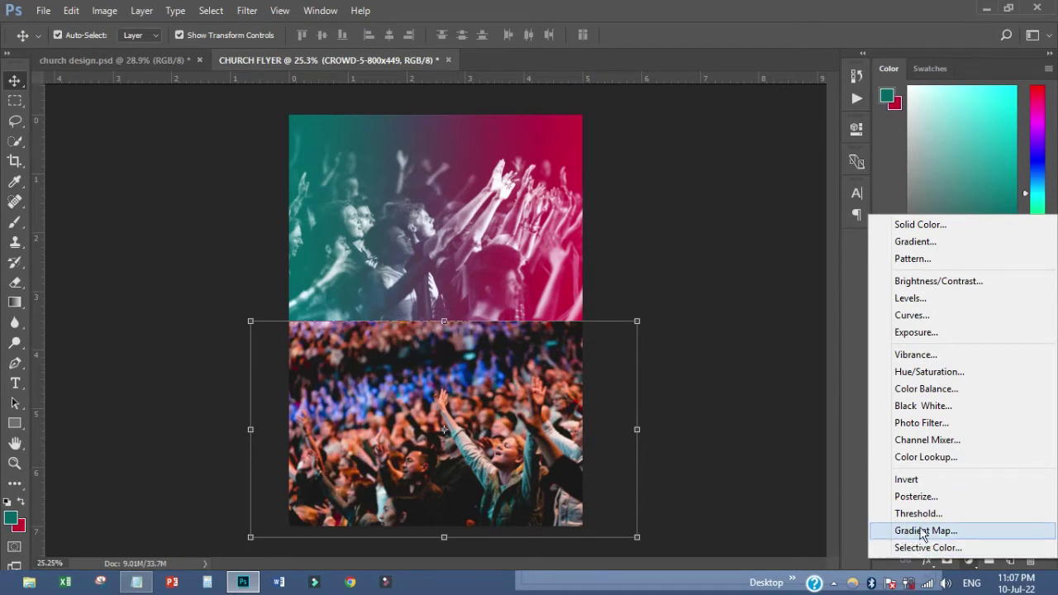
{"action": "left_click", "coordinate": [909, 224]}
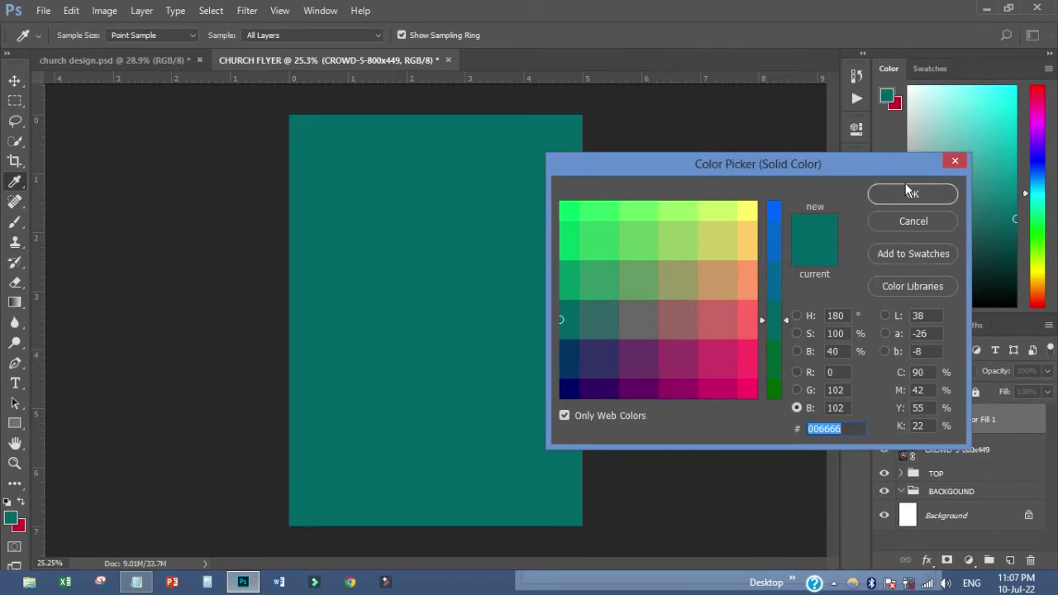
{"action": "left_click", "coordinate": [911, 194]}
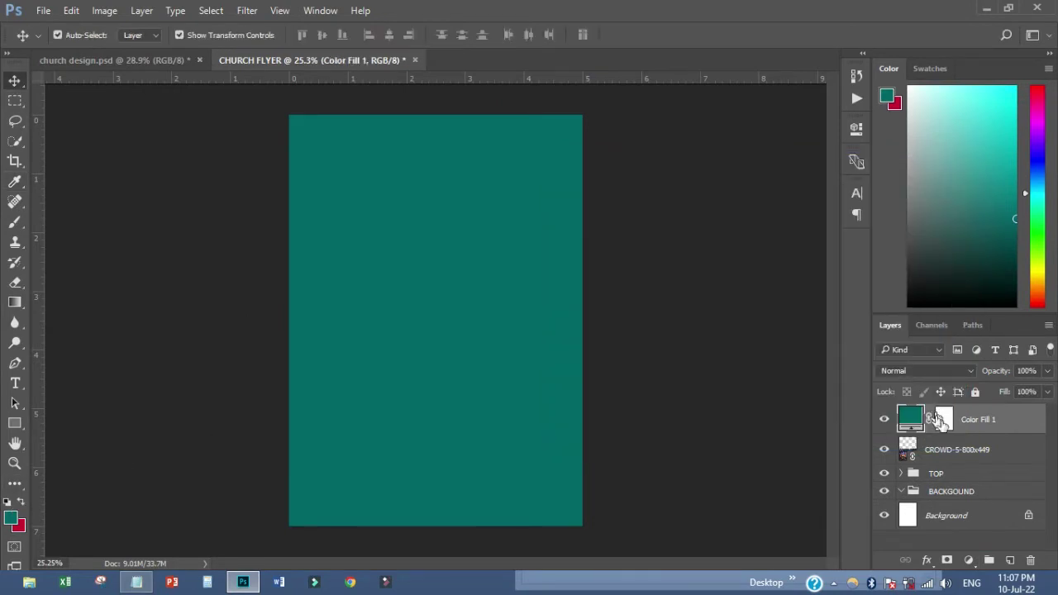
{"action": "left_click_drag", "start_coordinate": [976, 428], "coordinate": [986, 497]}
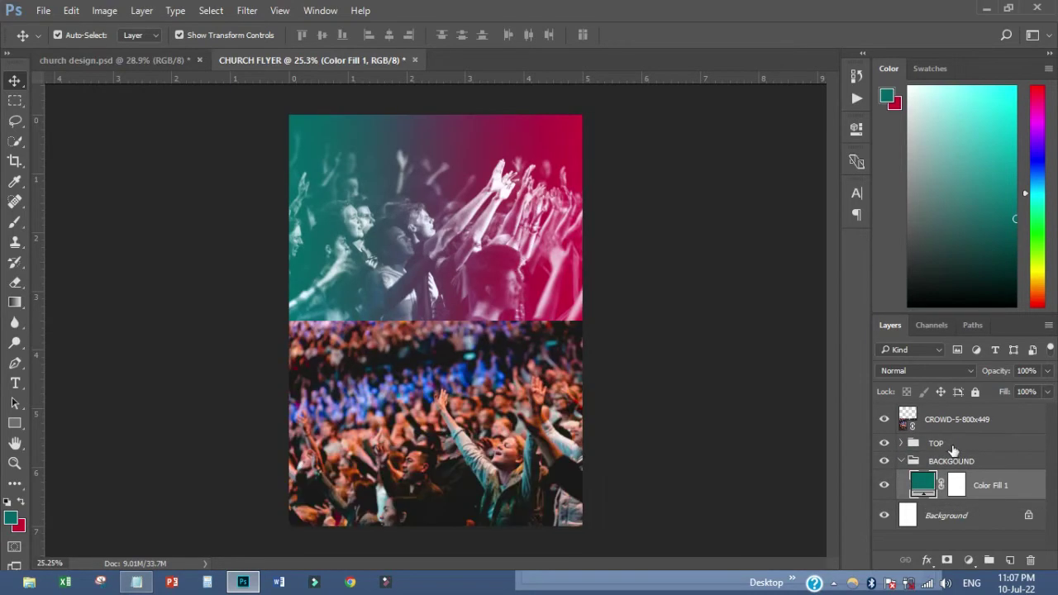
Move the CROWD-5-800x449 layer into the BACKGOUND group above the colour fill and set its blend mode to Soft Light
{"action": "left_click_drag", "start_coordinate": [948, 422], "coordinate": [954, 469]}
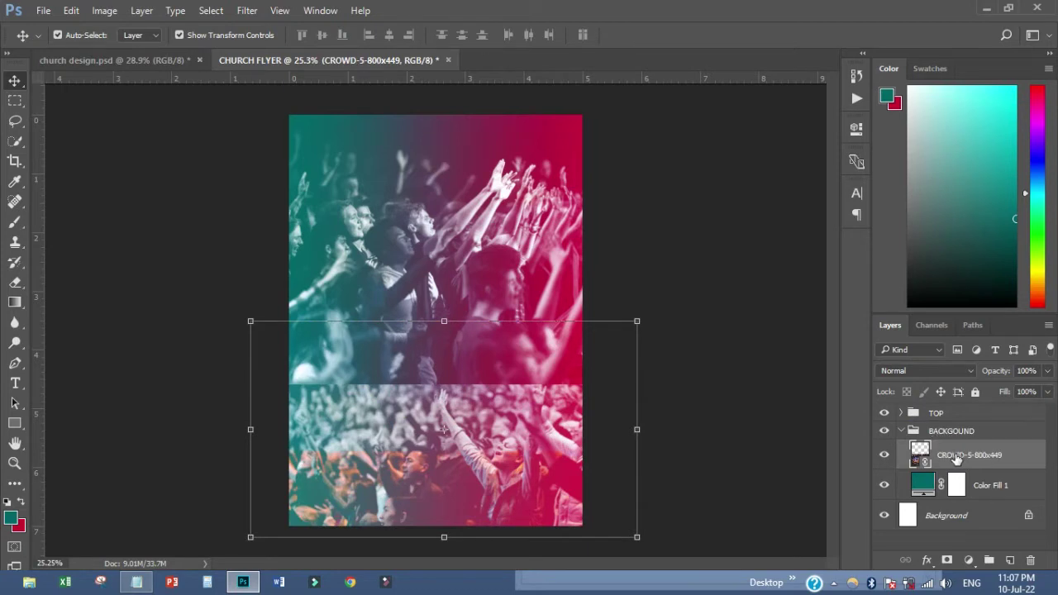
{"action": "left_click", "coordinate": [912, 369]}
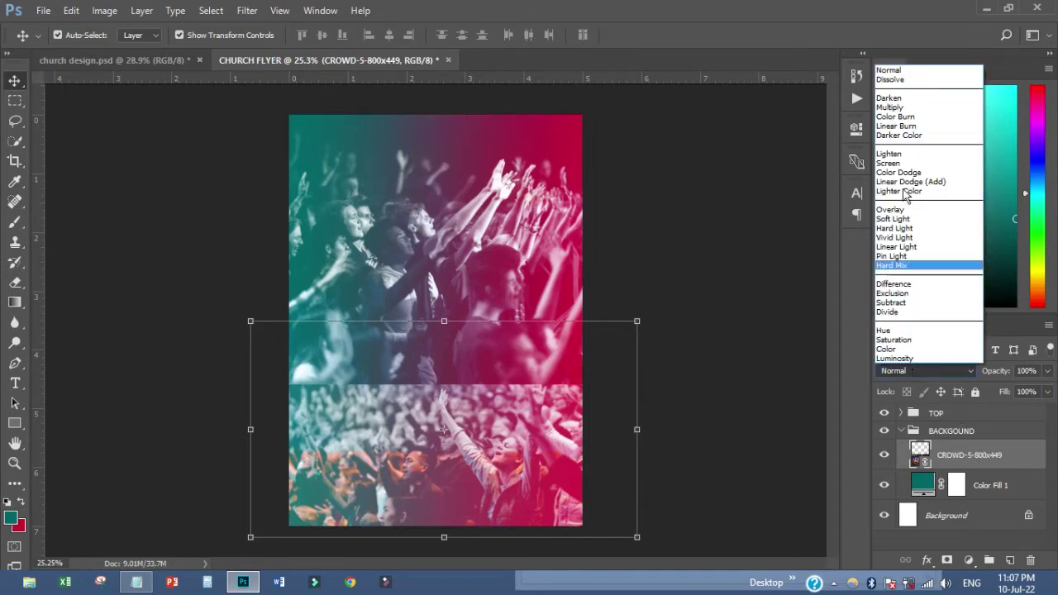
{"action": "left_click", "coordinate": [890, 219]}
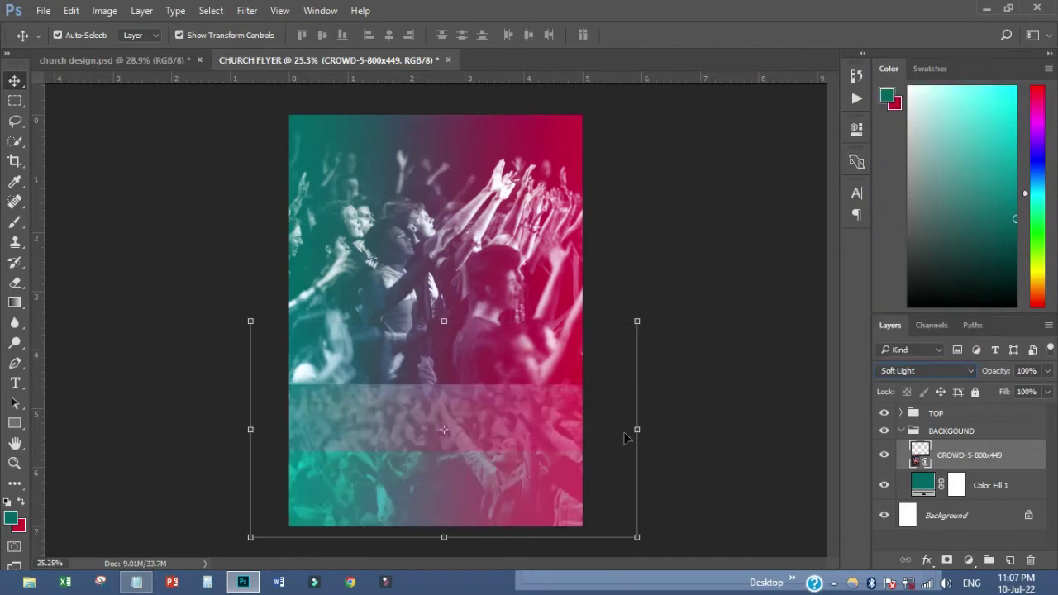
Move the Gradient Fill layer out of the TOP group and clip it to that group
{"action": "left_click", "coordinate": [903, 414]}
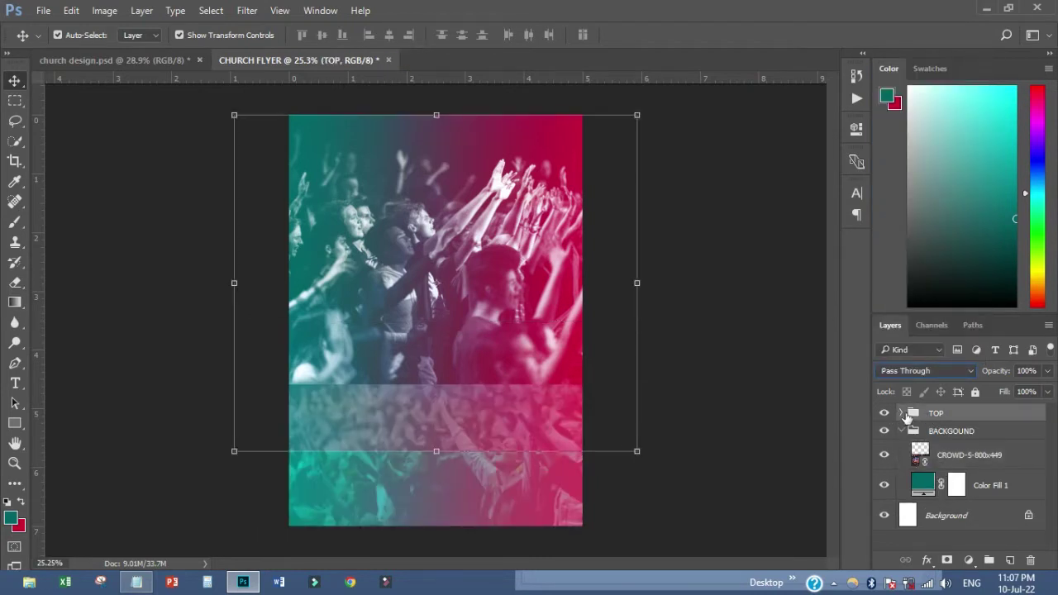
{"action": "left_click", "coordinate": [904, 414]}
{"action": "left_click_drag", "start_coordinate": [981, 438], "coordinate": [980, 409]}
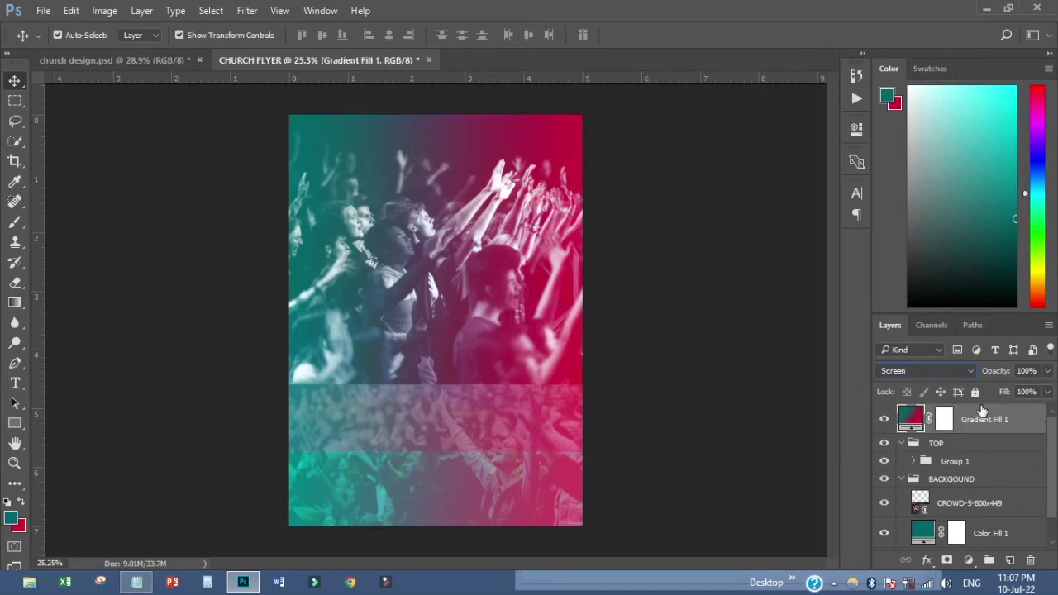
{"action": "right_click", "coordinate": [985, 426]}
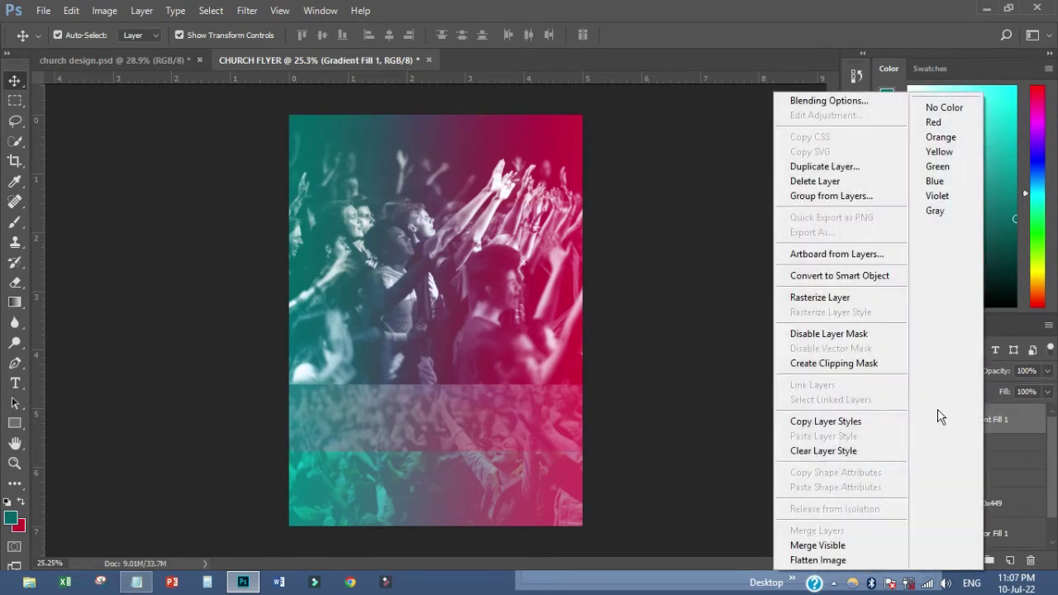
{"action": "left_click", "coordinate": [856, 367]}
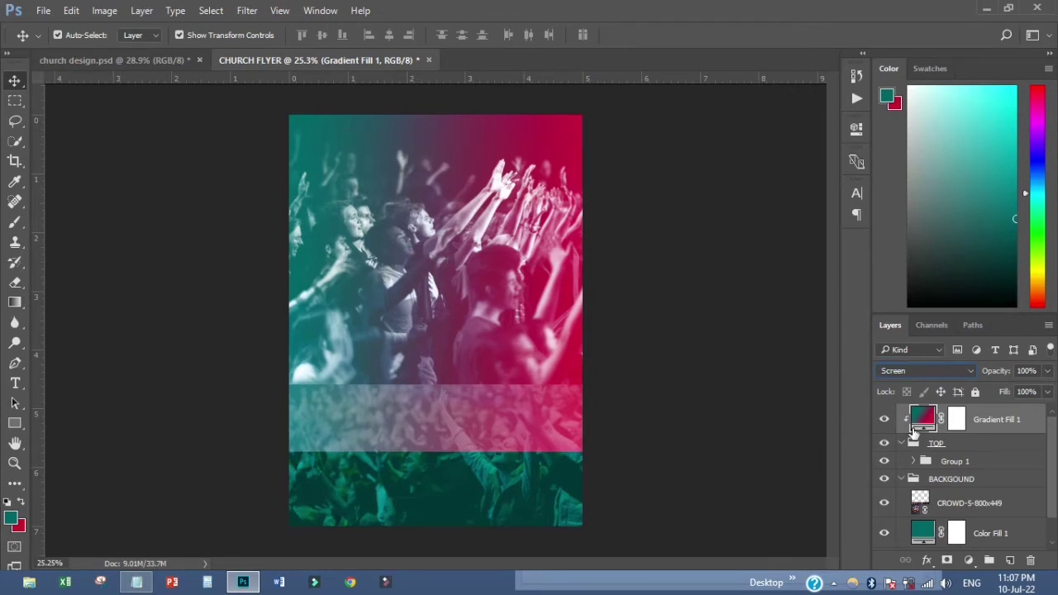
Shorten the aeras-sky-bg-2 layer in Group 1 so its lower edge meets the upper crowd photo's lower edge
{"action": "left_click", "coordinate": [914, 461]}
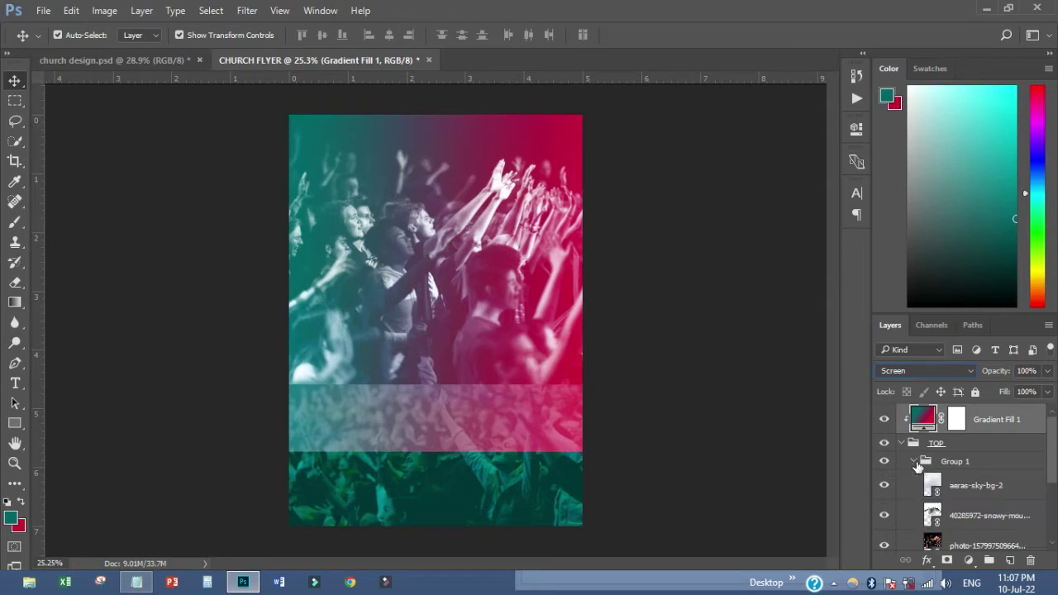
{"action": "left_click", "coordinate": [961, 489]}
{"action": "left_click_drag", "start_coordinate": [434, 455], "coordinate": [432, 386]}
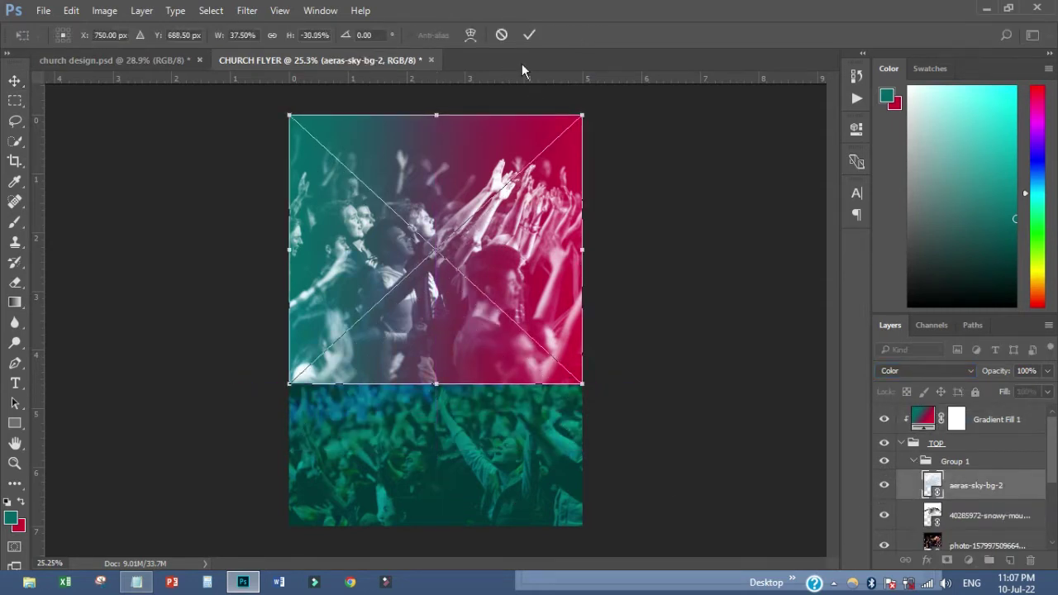
{"action": "left_click", "coordinate": [528, 36]}
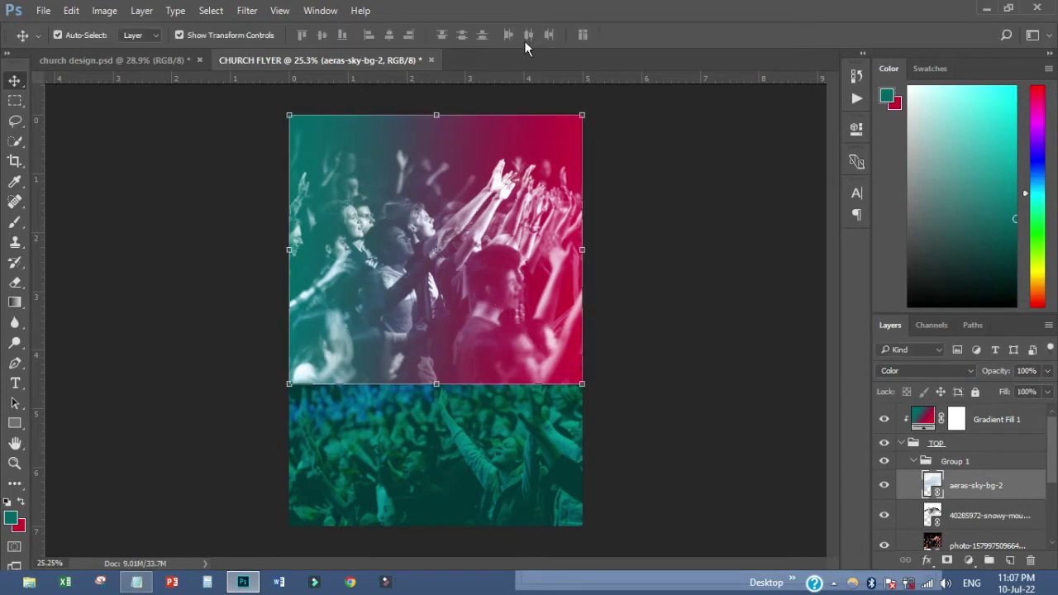
{"action": "left_click", "coordinate": [712, 378]}
Set the CROWD-5-800x449 layer's opacity to 30%
{"action": "scroll", "coordinate": [940, 519], "scroll_direction": "down", "scroll_amount": 4}
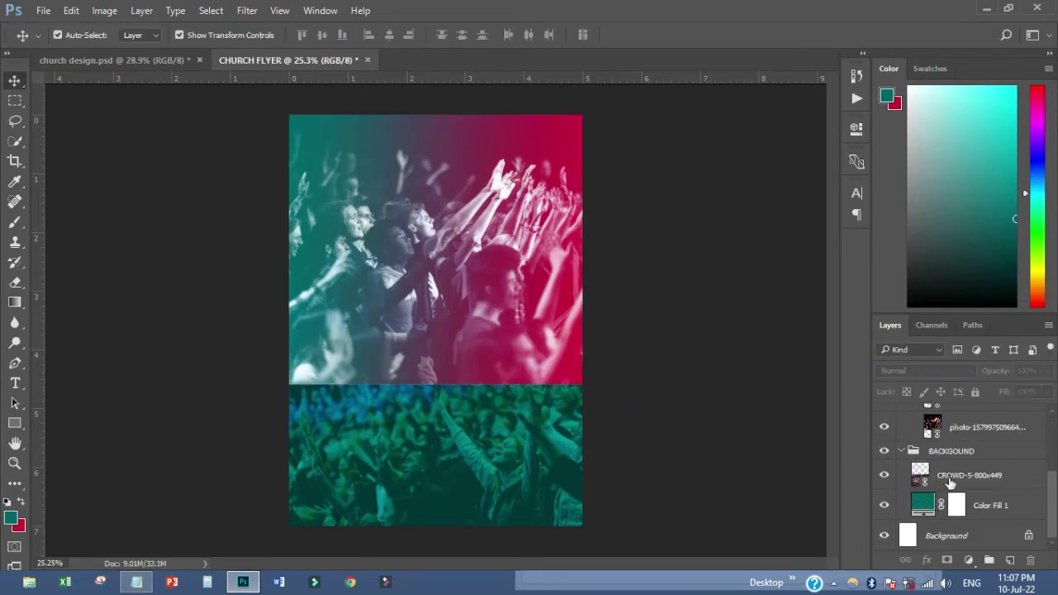
{"action": "left_click", "coordinate": [952, 480]}
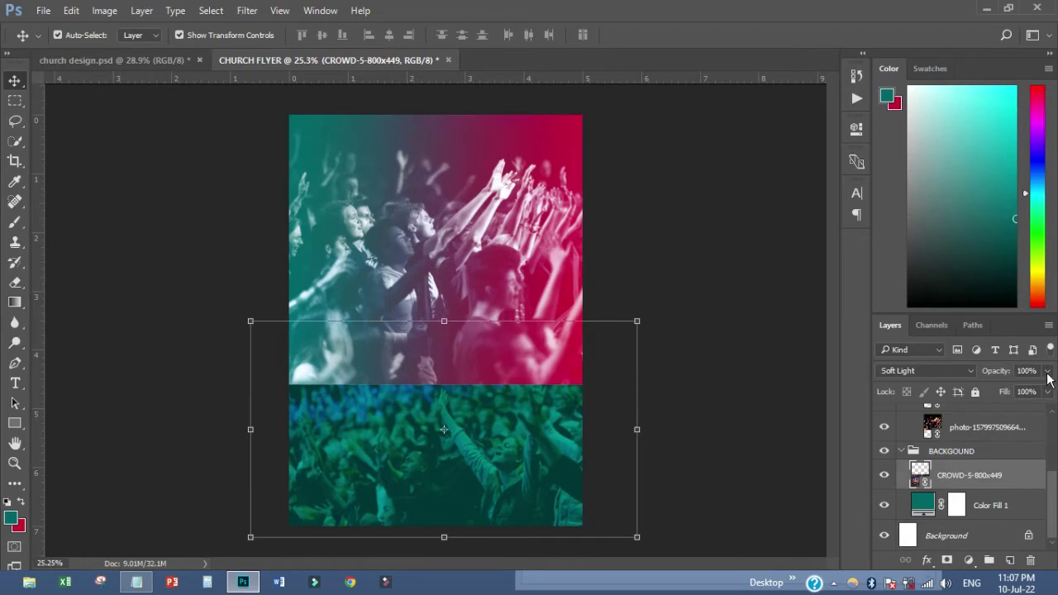
{"action": "type", "text": "30"}
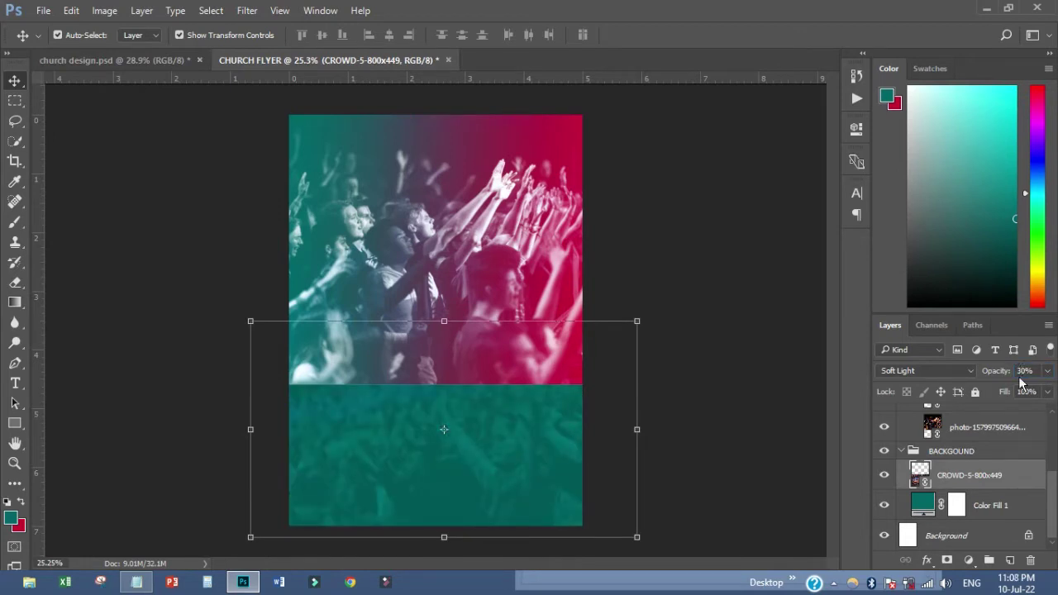
Collapse the BACKGOUND group, Group 1 and the TOP group in the layer stack
{"action": "left_click", "coordinate": [907, 452]}
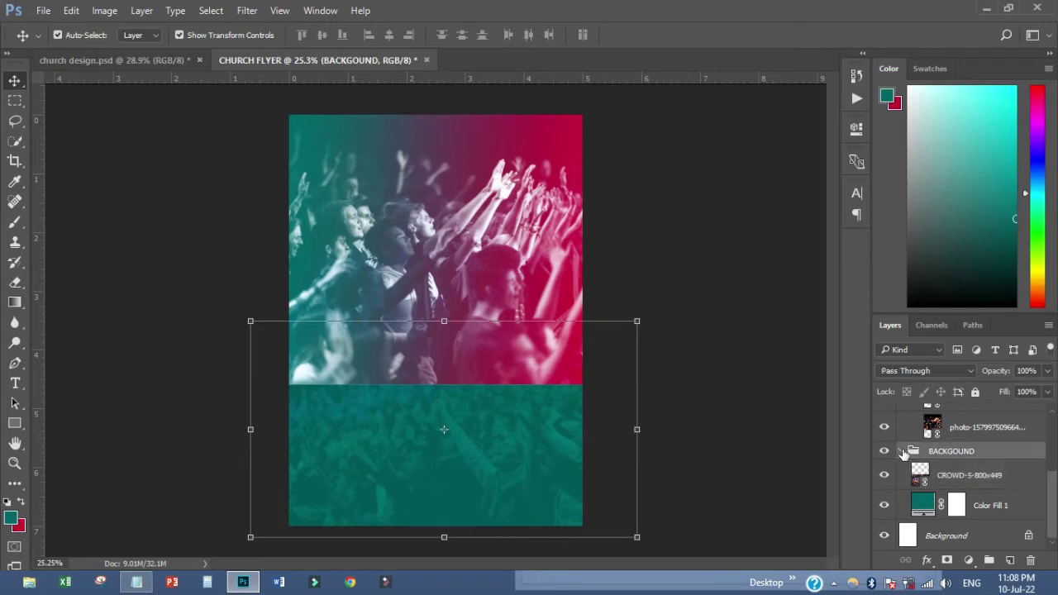
{"action": "left_click", "coordinate": [902, 452]}
{"action": "scroll", "coordinate": [962, 485], "scroll_direction": "up", "scroll_amount": 2}
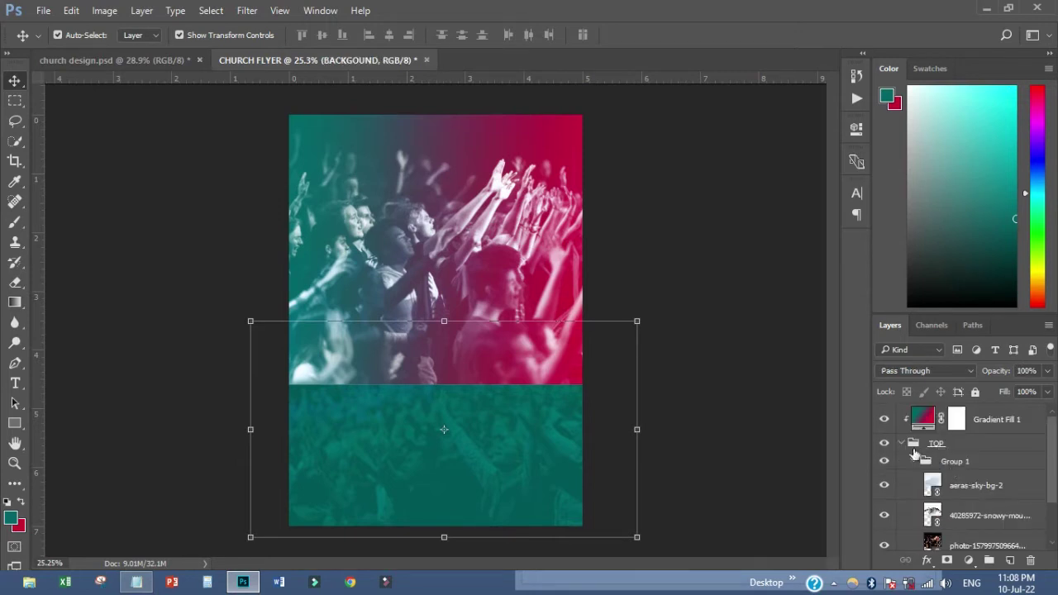
{"action": "left_click", "coordinate": [913, 446]}
{"action": "left_click", "coordinate": [918, 461]}
{"action": "left_click", "coordinate": [901, 444]}
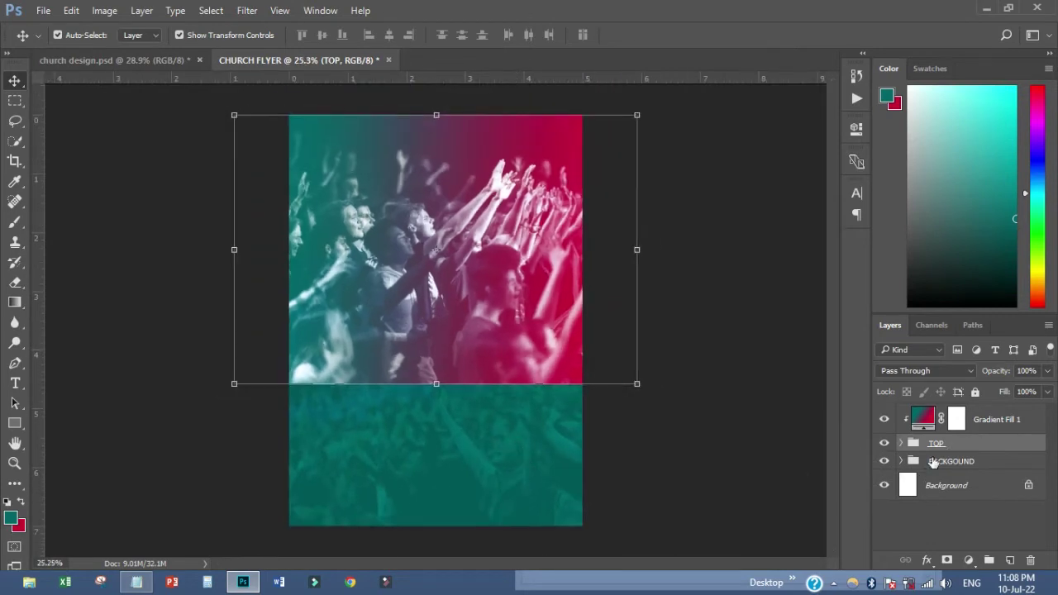
Add a Gradient Map adjustment layer above Gradient Fill 1 using the purple-to-pink noise preset "fff"
{"action": "left_click", "coordinate": [983, 422]}
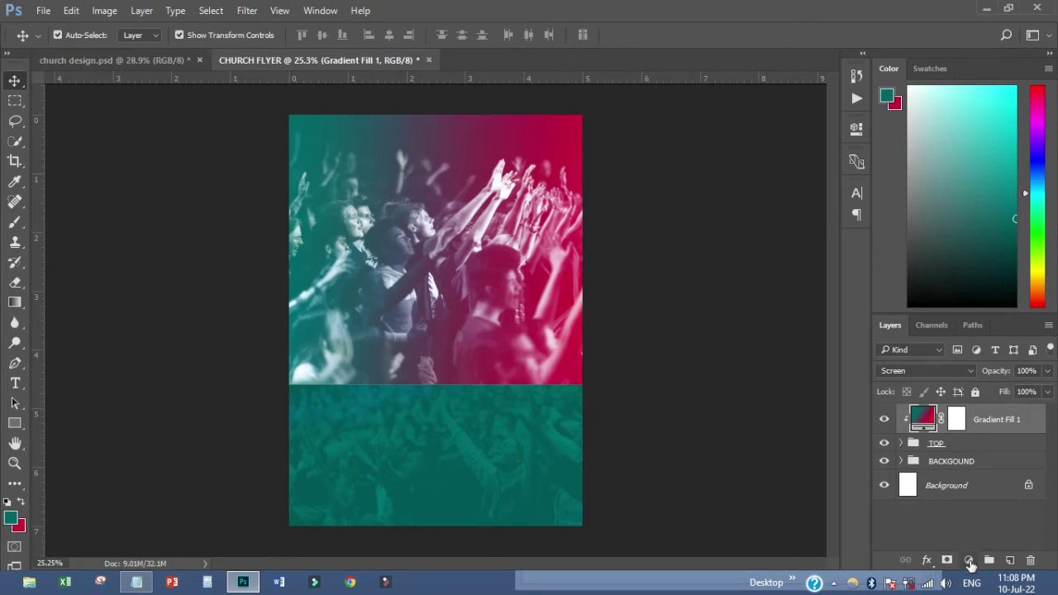
{"action": "left_click", "coordinate": [969, 560]}
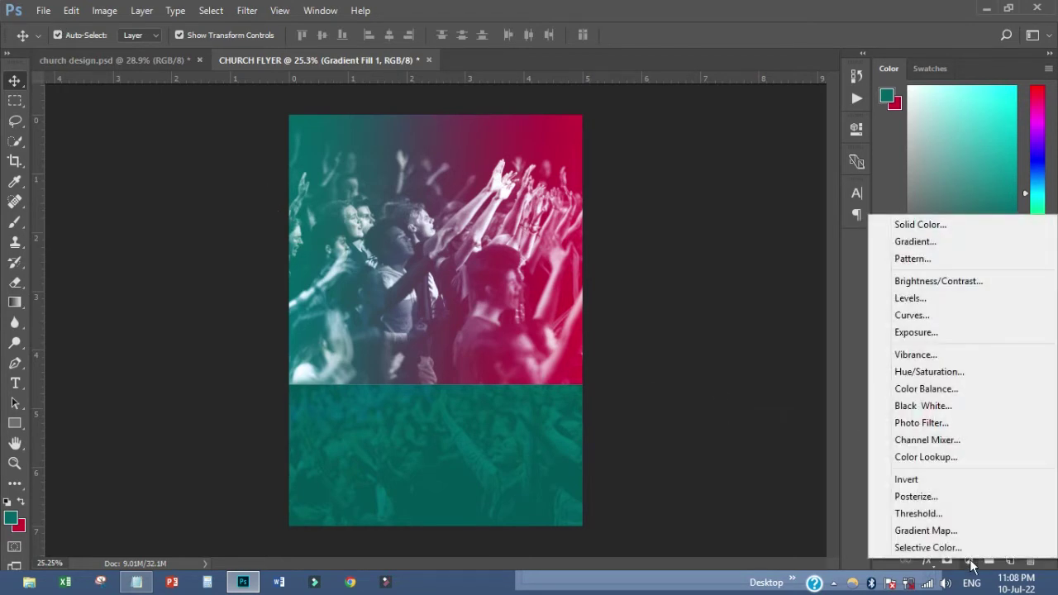
{"action": "left_click", "coordinate": [917, 533]}
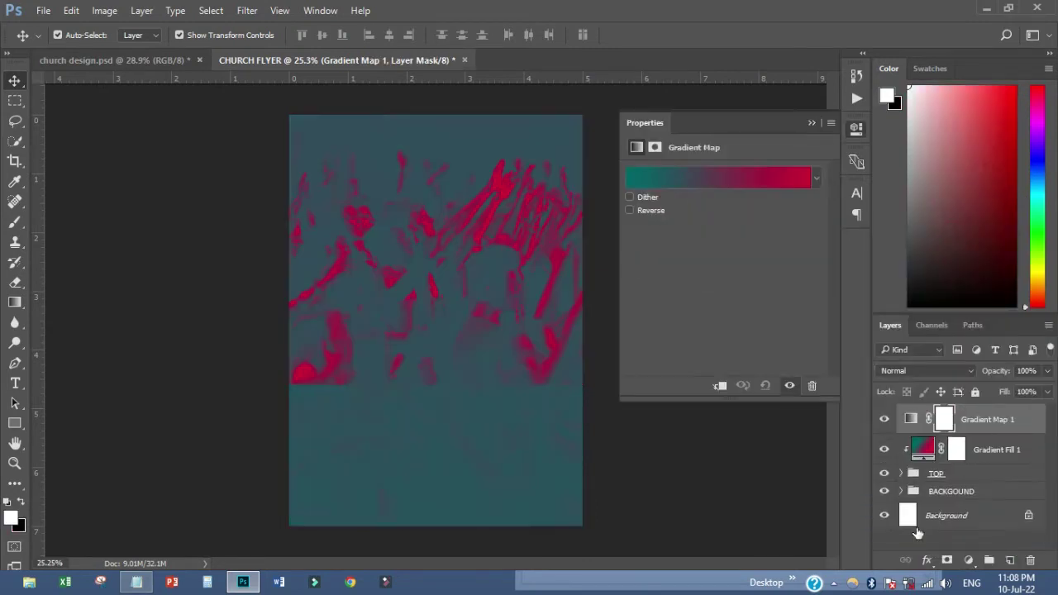
{"action": "left_click", "coordinate": [743, 178]}
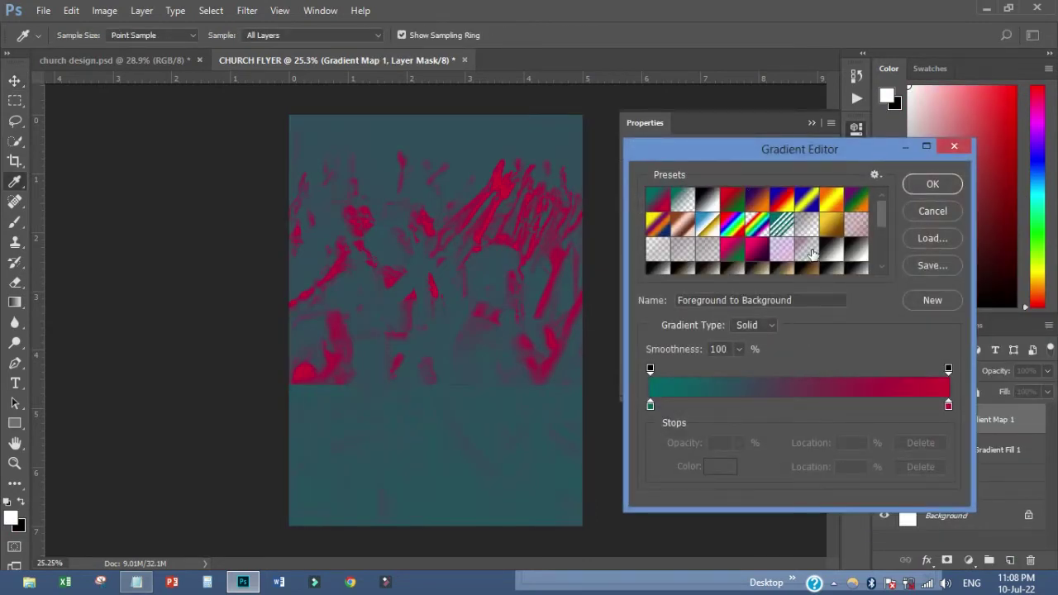
{"action": "left_click_drag", "start_coordinate": [881, 212], "coordinate": [877, 263]}
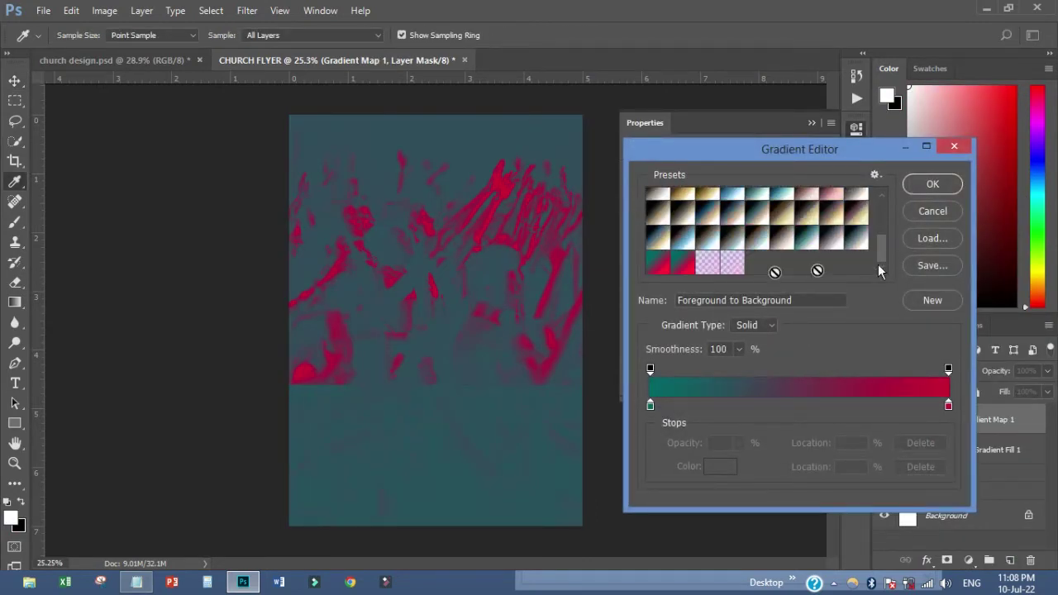
{"action": "left_click", "coordinate": [732, 263]}
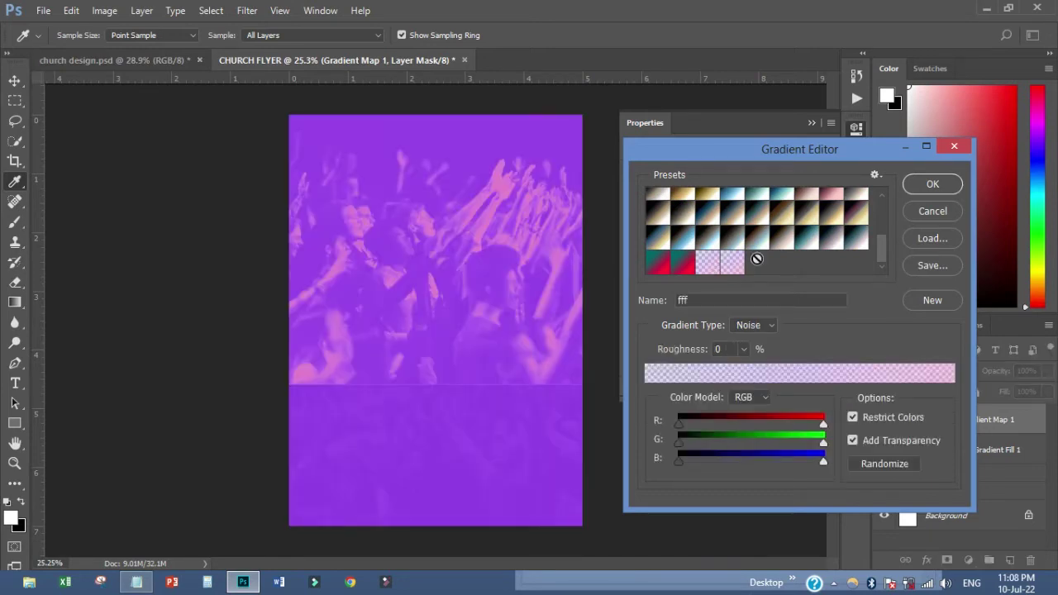
{"action": "left_click", "coordinate": [933, 184]}
Set the Gradient Map 1 layer's blend mode to Soft Light and close its properties
{"action": "left_click", "coordinate": [919, 372]}
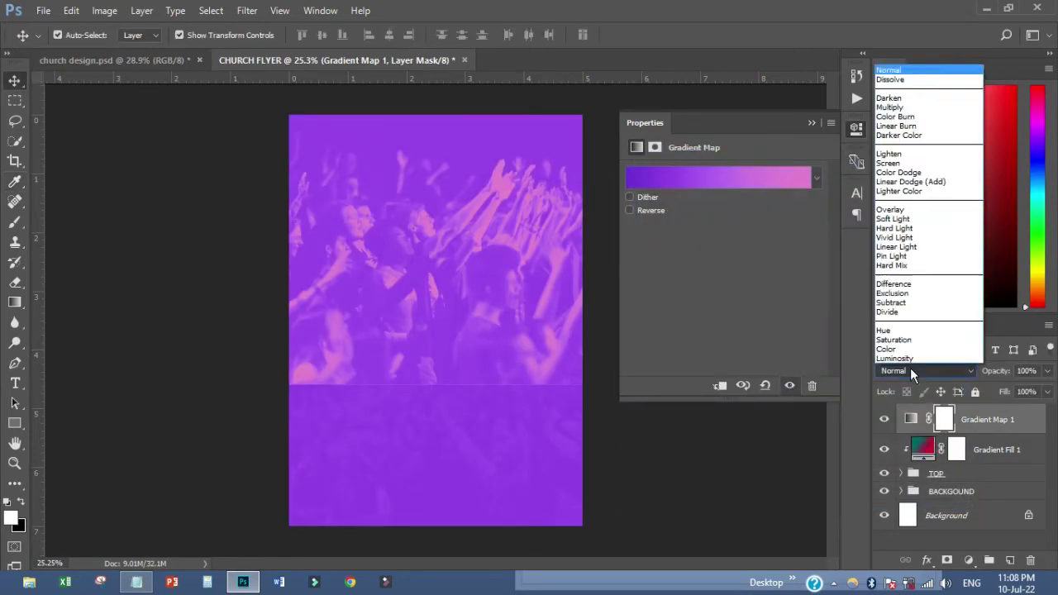
{"action": "left_click", "coordinate": [886, 217]}
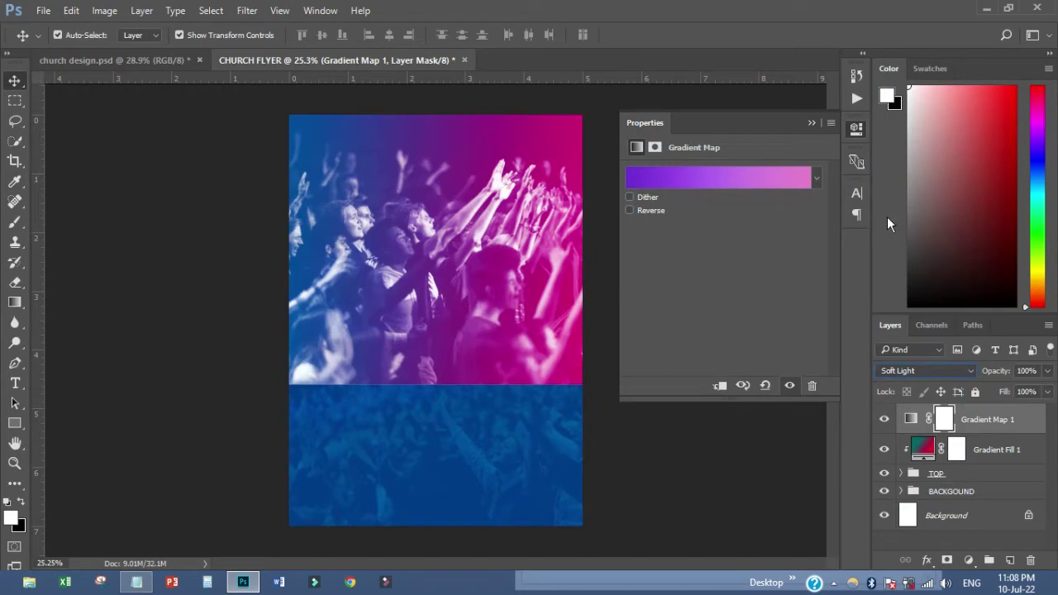
{"action": "left_click", "coordinate": [851, 131]}
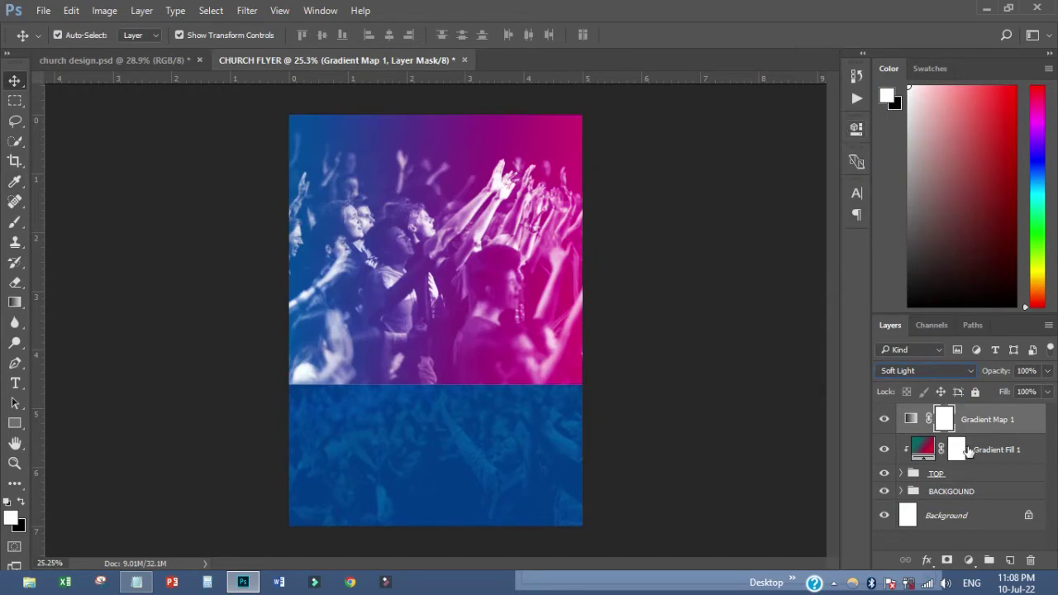
Group Gradient Fill 1 with the TOP group and add a layer mask to the new group
{"action": "left_click", "coordinate": [984, 450]}
{"action": "left_click", "coordinate": [943, 476], "text": "shift"}
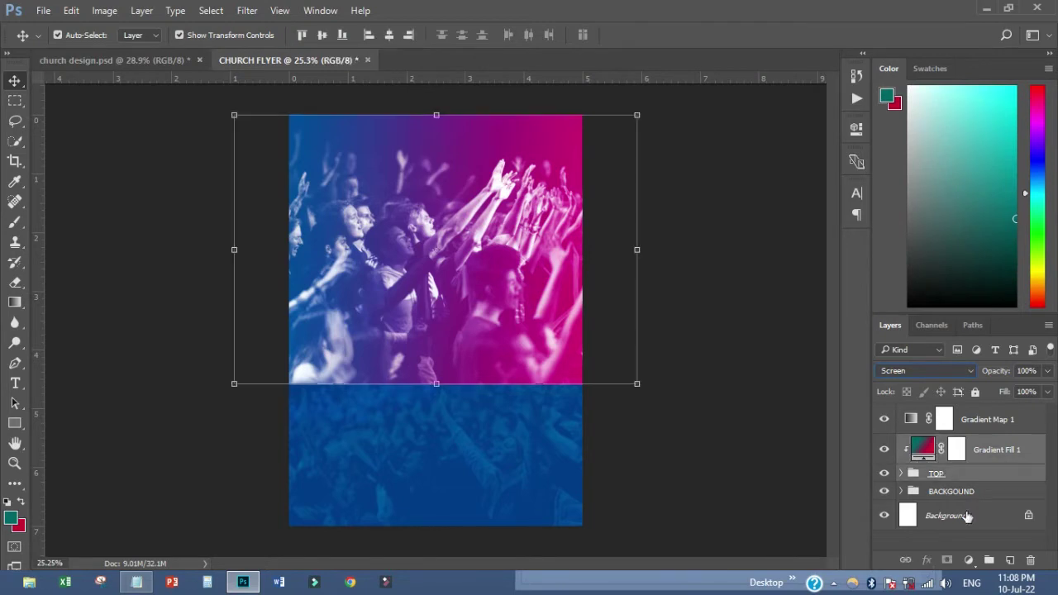
{"action": "left_click", "coordinate": [988, 561]}
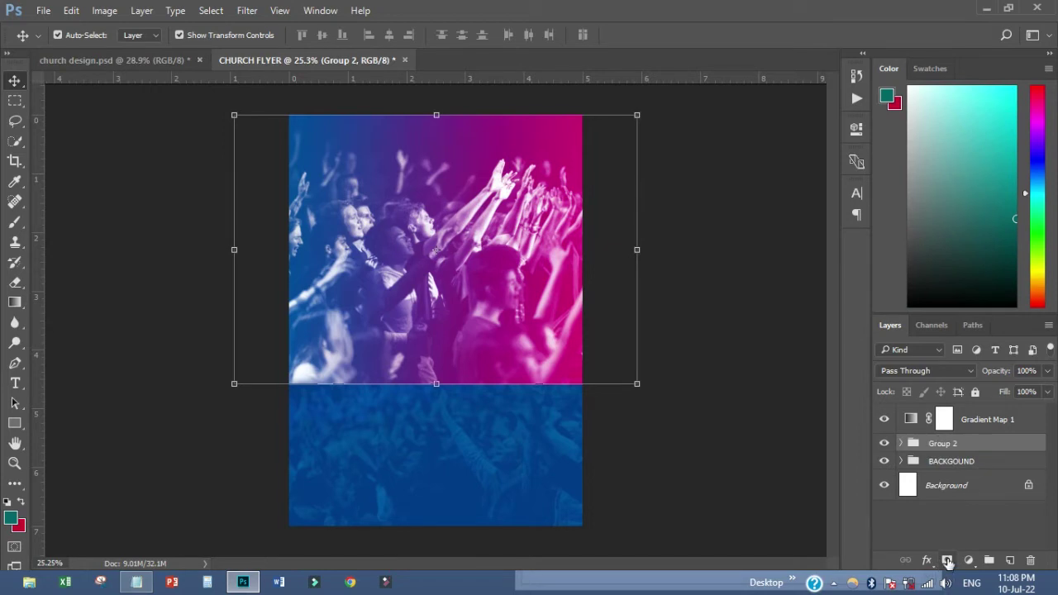
{"action": "left_click", "coordinate": [948, 561]}
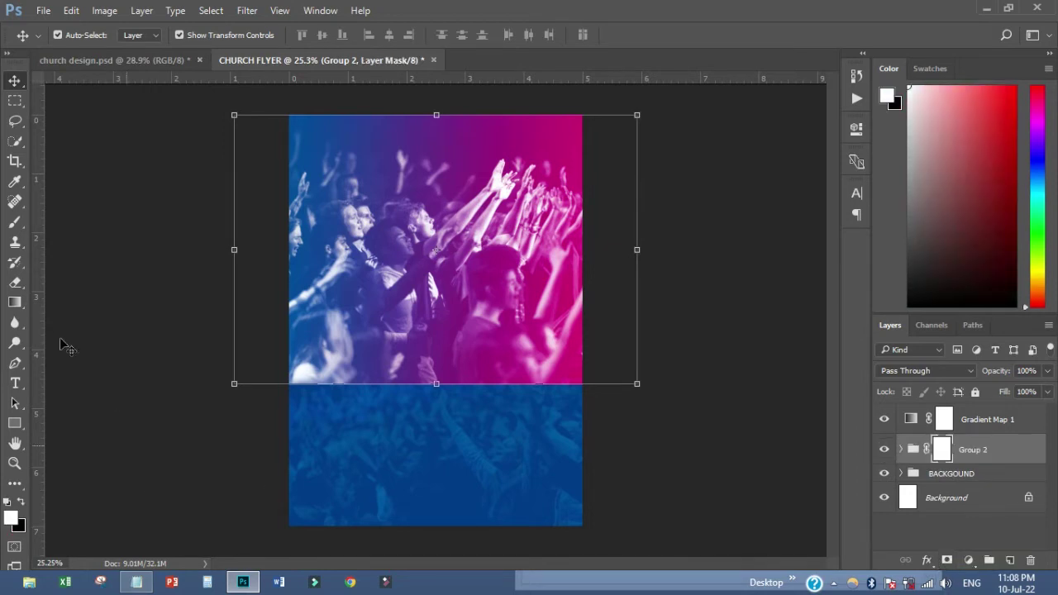
Fade the upper crowd image's lower edge into the background with a black-to-transparent gradient on Group 2's mask
{"action": "left_click", "coordinate": [19, 303]}
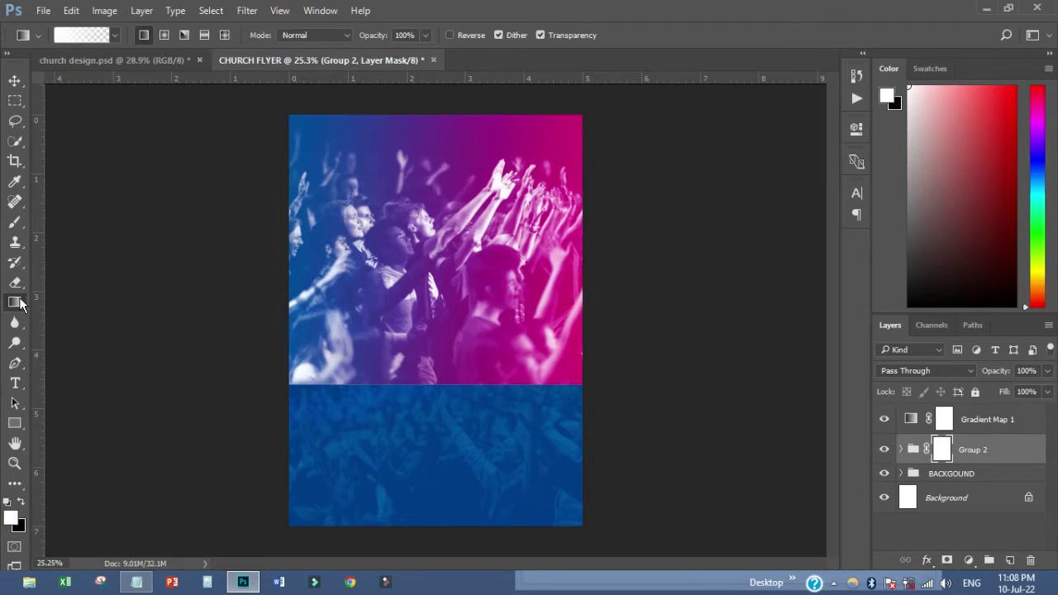
{"action": "left_click", "coordinate": [23, 504]}
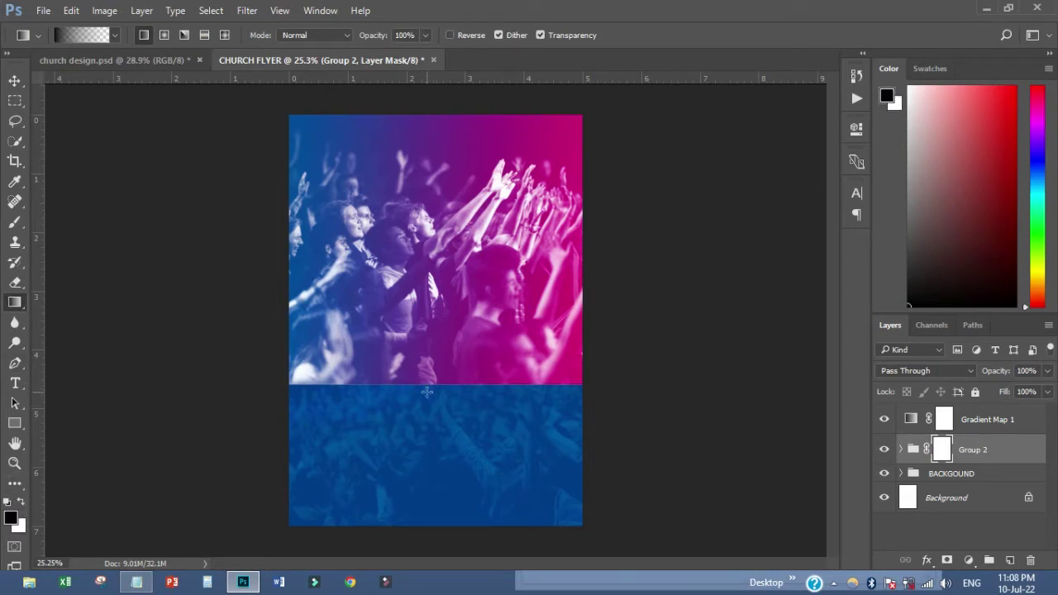
{"action": "left_click_drag", "start_coordinate": [428, 361], "coordinate": [424, 340]}
{"action": "left_click_drag", "start_coordinate": [425, 380], "coordinate": [421, 323]}
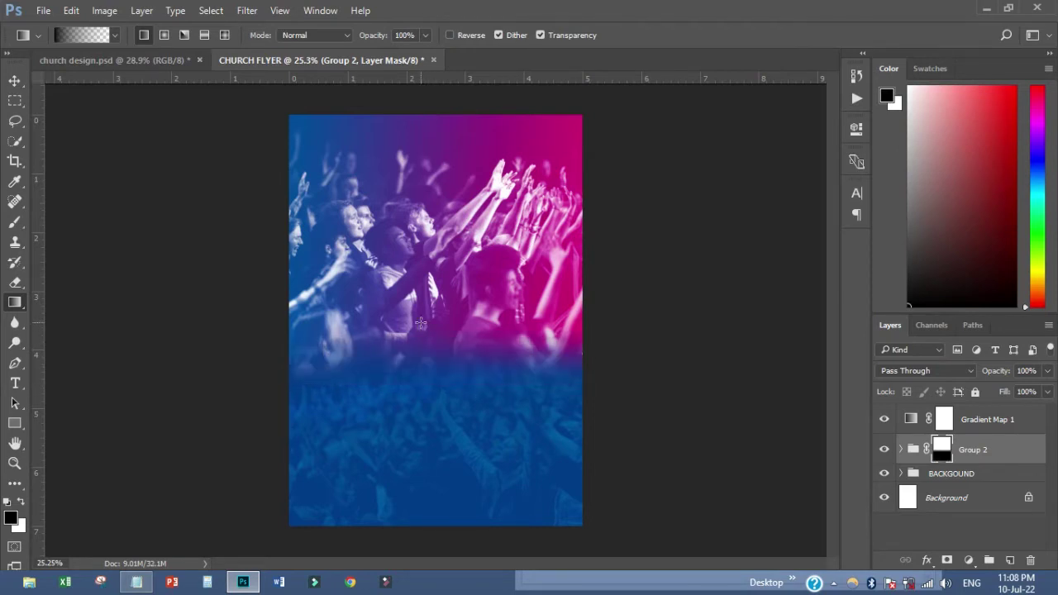
{"action": "left_click", "coordinate": [14, 81]}
{"action": "left_click", "coordinate": [106, 268]}
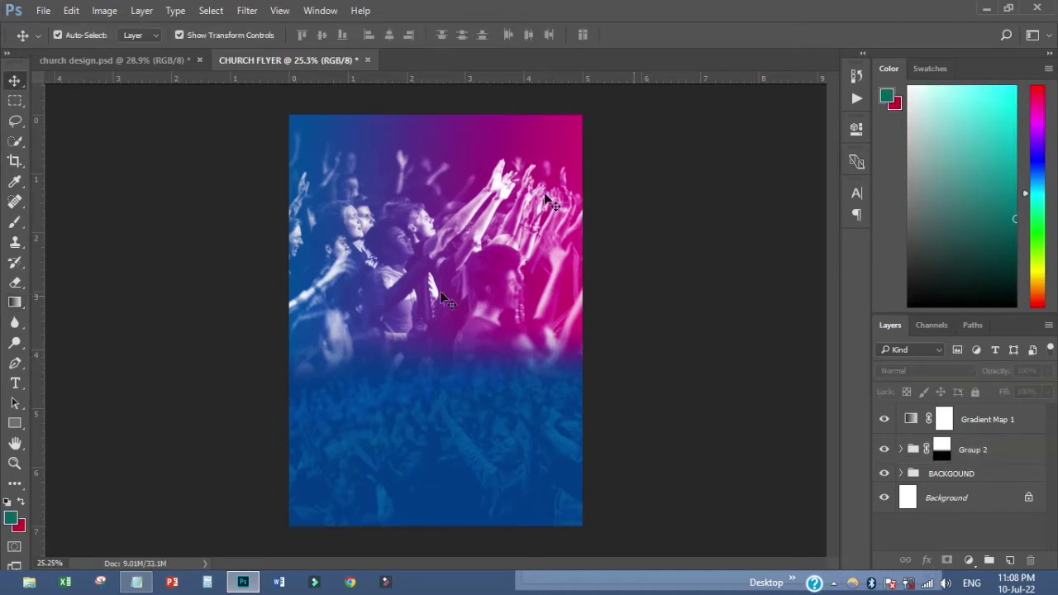
Compare the design with and without the gradient map and move Gradient Map 1 and Group 2 into the BACKGOUND group
{"action": "left_click", "coordinate": [882, 420]}
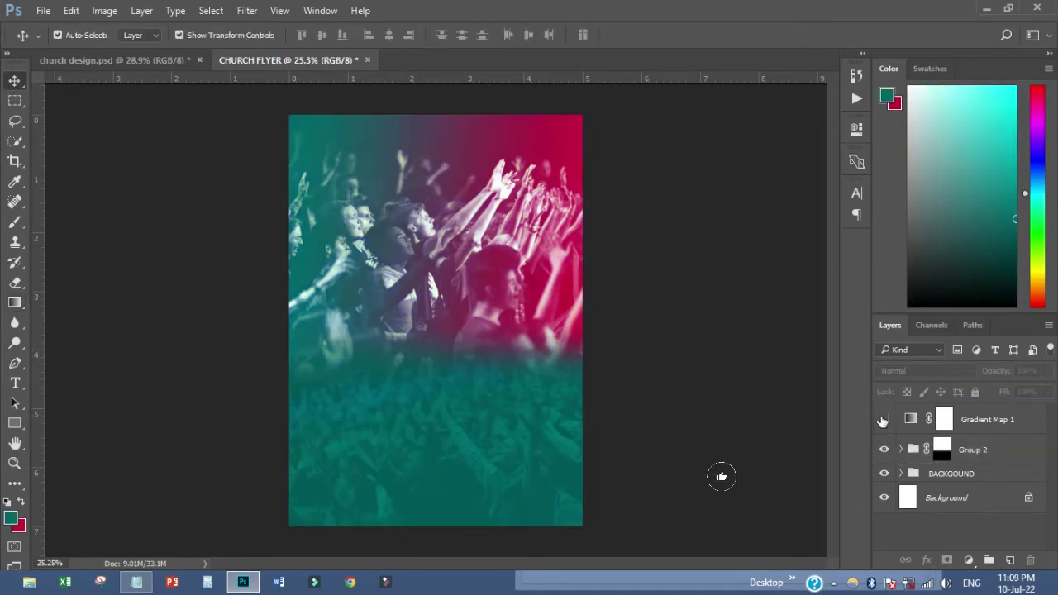
{"action": "left_click", "coordinate": [883, 420]}
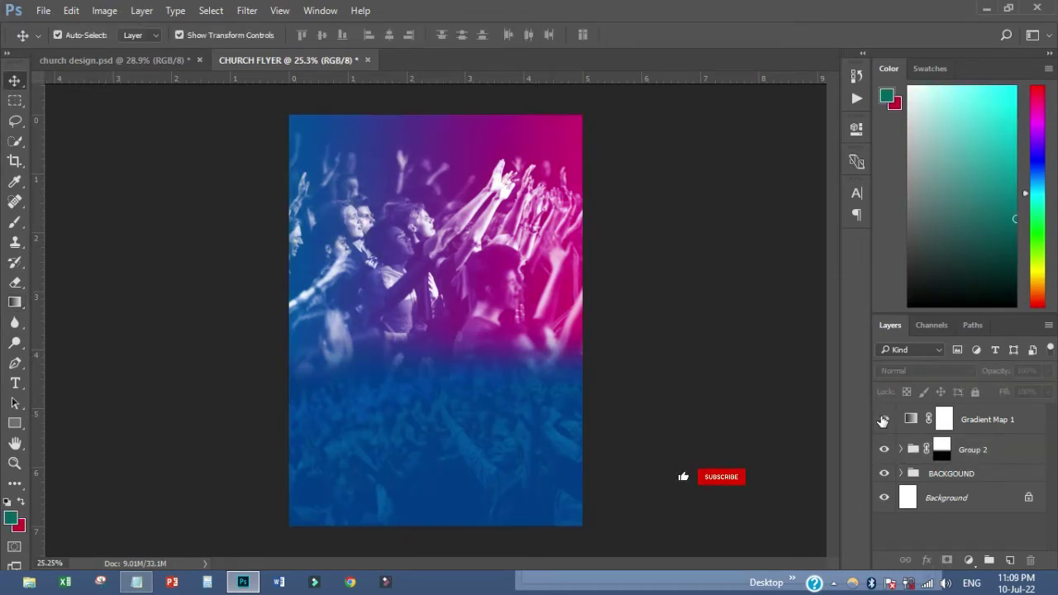
{"action": "left_click", "coordinate": [996, 425]}
{"action": "left_click", "coordinate": [974, 455]}
{"action": "left_click_drag", "start_coordinate": [972, 459], "coordinate": [967, 469]}
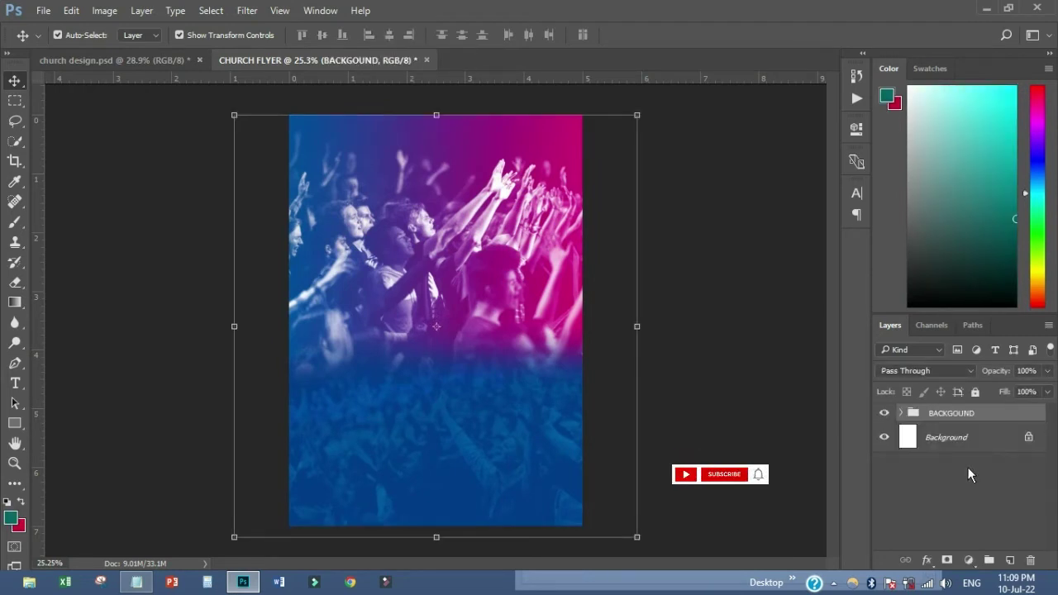
{"action": "left_click", "coordinate": [779, 422]}
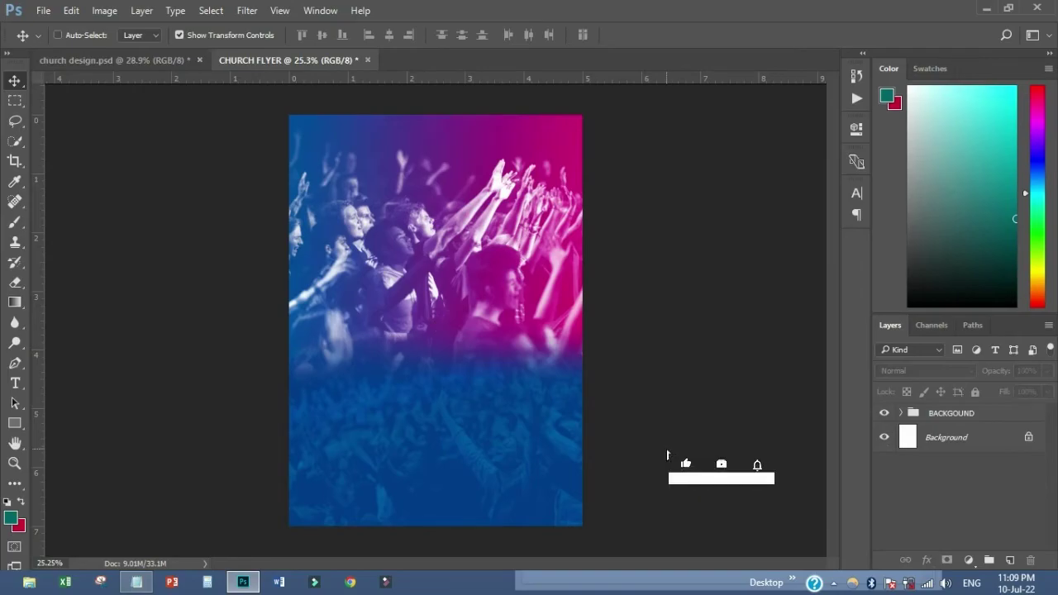
Save the document as CHURCH FLYER.psd, accepting the Photoshop format options
{"action": "key", "text": "ctrl+s"}
{"action": "left_click", "coordinate": [921, 546]}
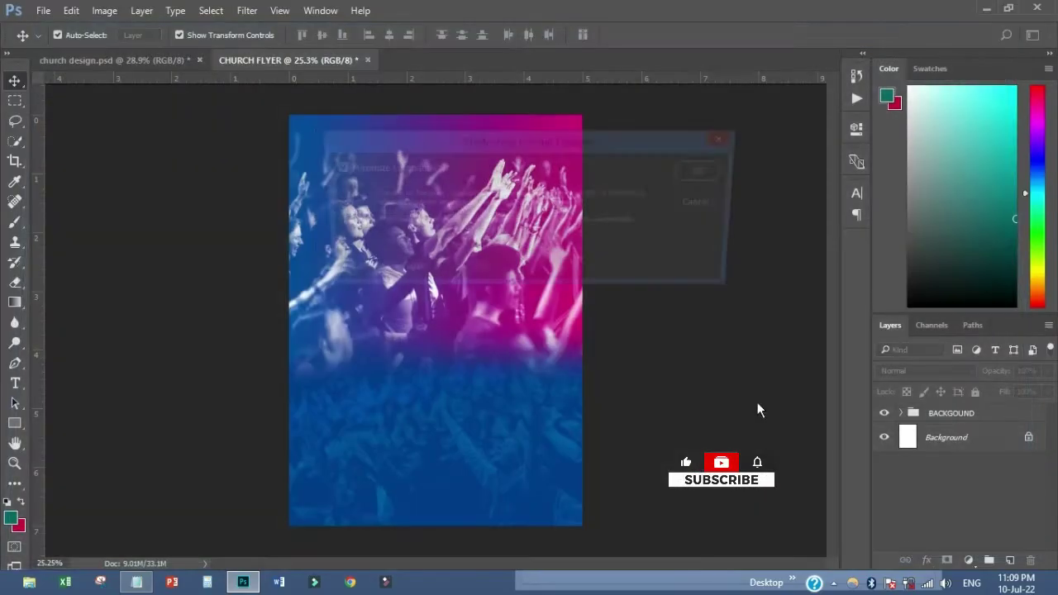
{"action": "left_click", "coordinate": [694, 176]}
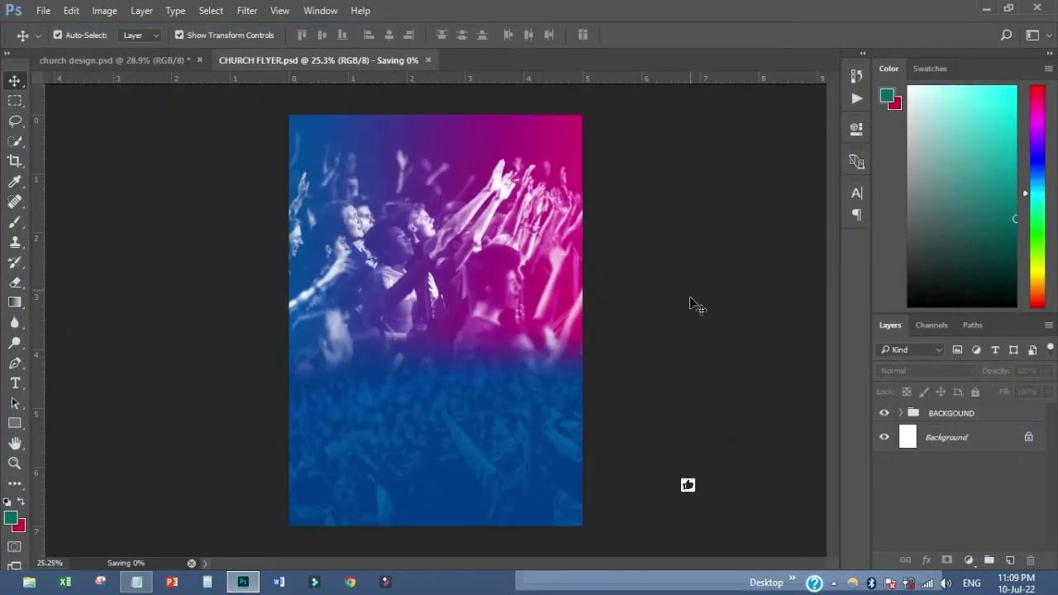
Copy the "ICGC Word Sanctuary" text layer from church design.psd into the upper part of CHURCH FLYER.psd
{"action": "left_click", "coordinate": [117, 63]}
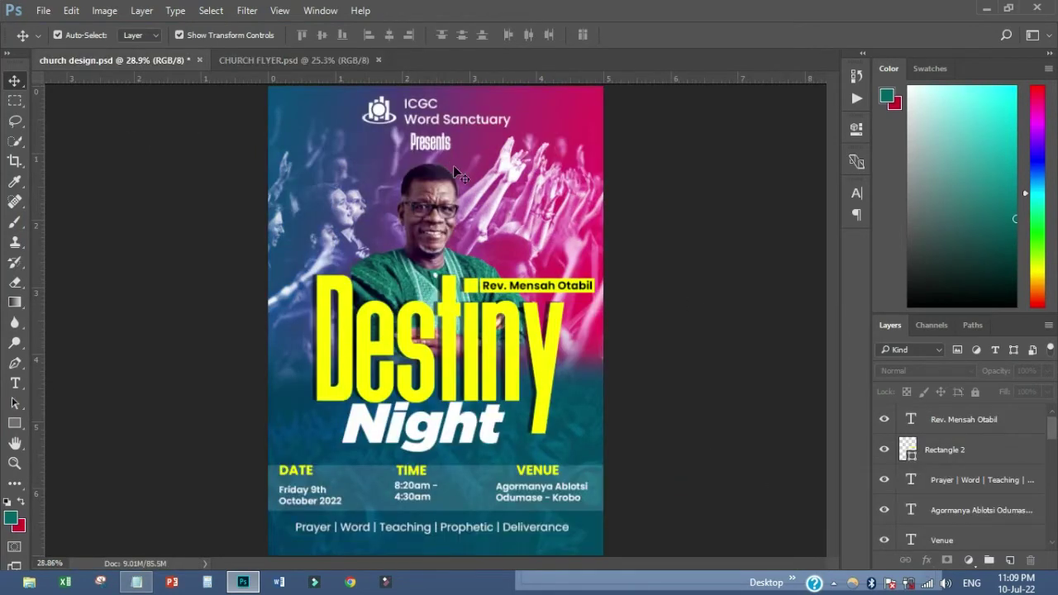
{"action": "left_click", "coordinate": [468, 119]}
{"action": "left_click_drag", "start_coordinate": [468, 120], "coordinate": [474, 175]}
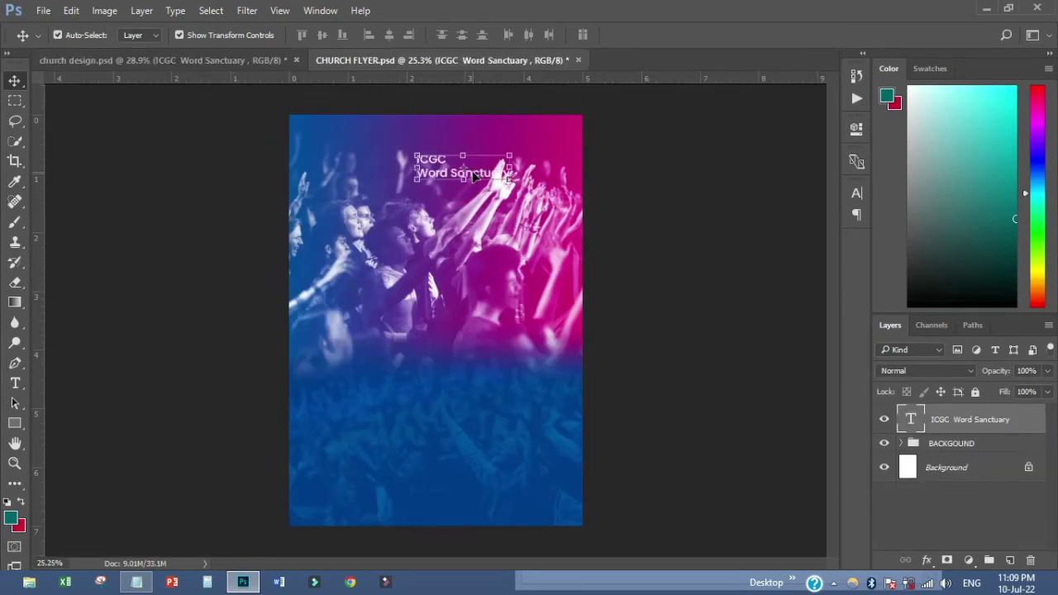
Copy the white church logo from church design.psd into the flyer and align it beside the "ICGC Word Sanctuary" text near the page top
{"action": "left_click", "coordinate": [227, 58]}
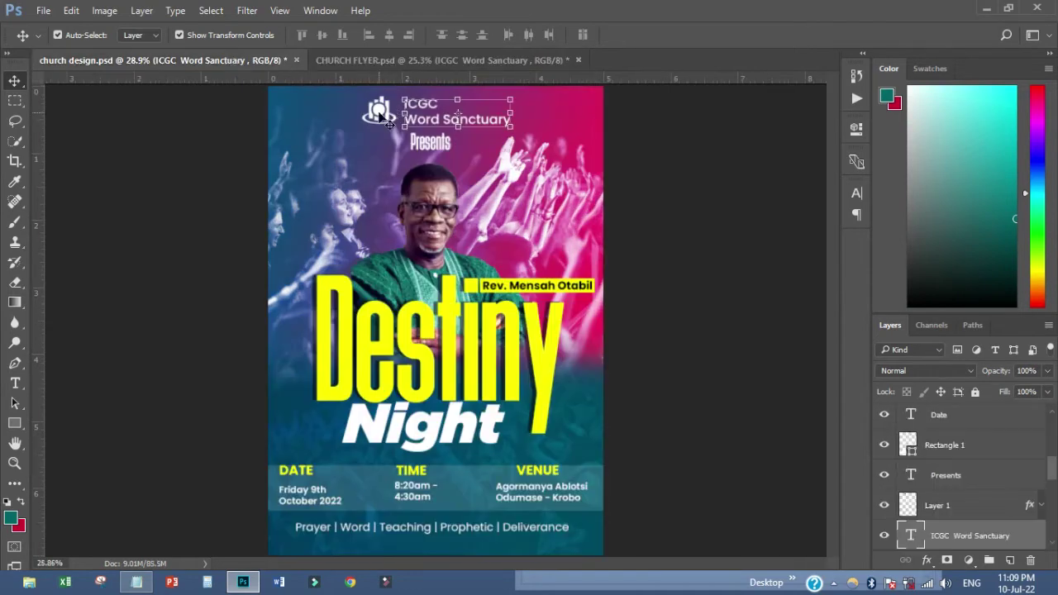
{"action": "left_click_drag", "start_coordinate": [382, 85], "coordinate": [393, 147]}
{"action": "left_click_drag", "start_coordinate": [447, 176], "coordinate": [444, 153]}
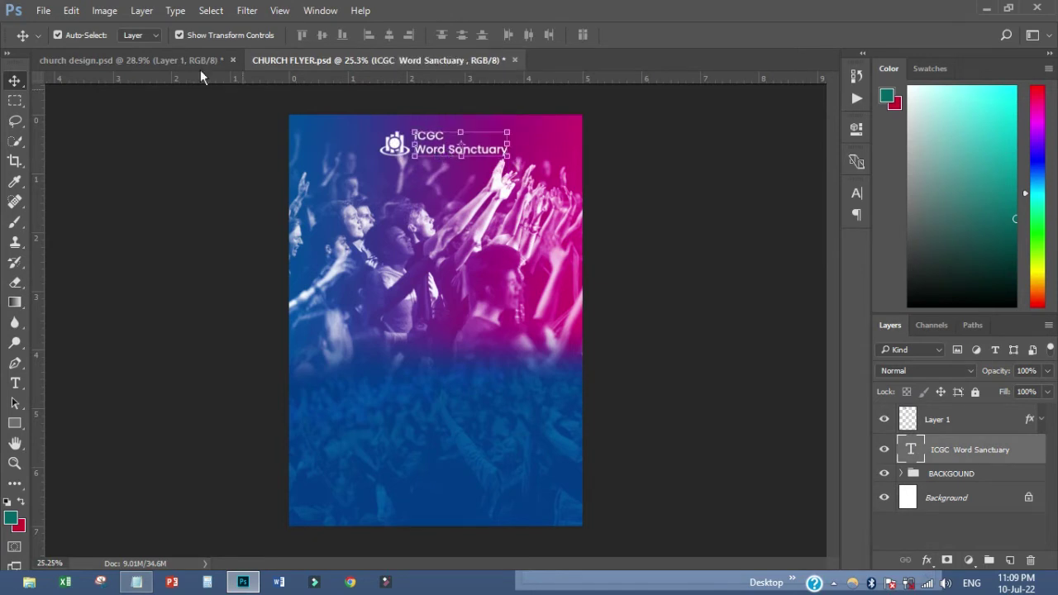
Copy the "Presents" text layer from church design.psd into the flyer and position it just below "Word Sanctuary"
{"action": "left_click", "coordinate": [189, 59]}
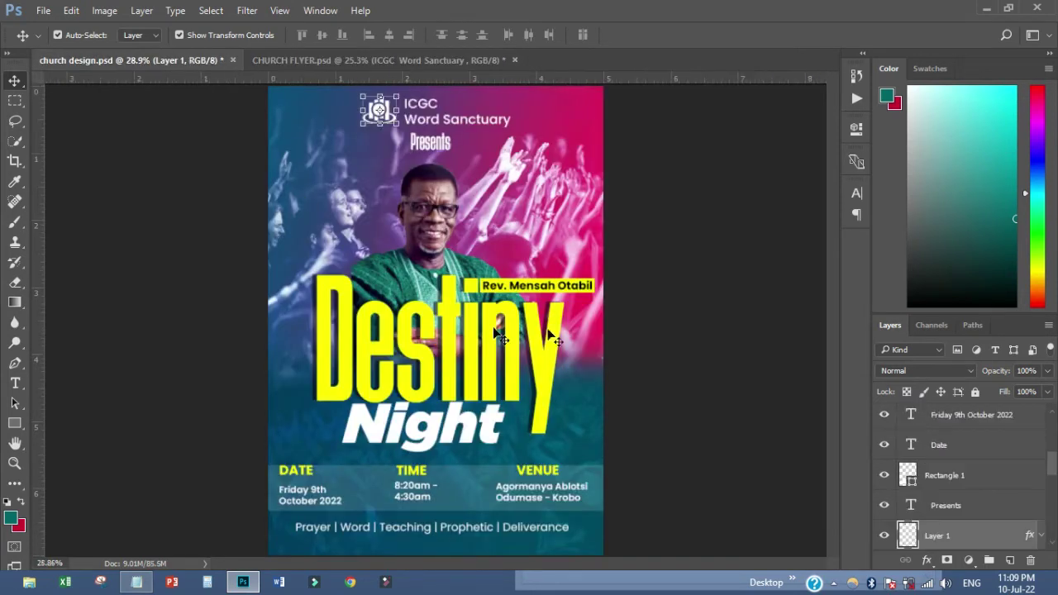
{"action": "left_click", "coordinate": [668, 285]}
{"action": "left_click_drag", "start_coordinate": [433, 139], "coordinate": [445, 167]}
{"action": "left_click", "coordinate": [615, 229]}
{"action": "left_click", "coordinate": [668, 274]}
{"action": "scroll", "coordinate": [528, 336], "scroll_direction": "up", "scroll_amount": 1, "text": "alt"}
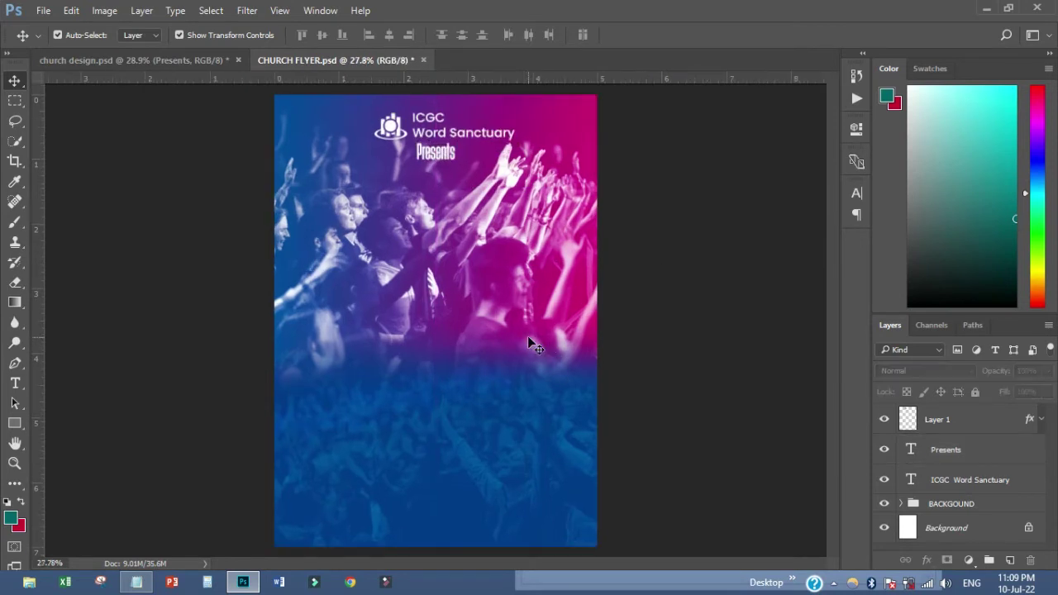
Place the cut-out portrait of the preacher in green into CHURCH FLYER.psd as a linked image
{"action": "left_click", "coordinate": [187, 59]}
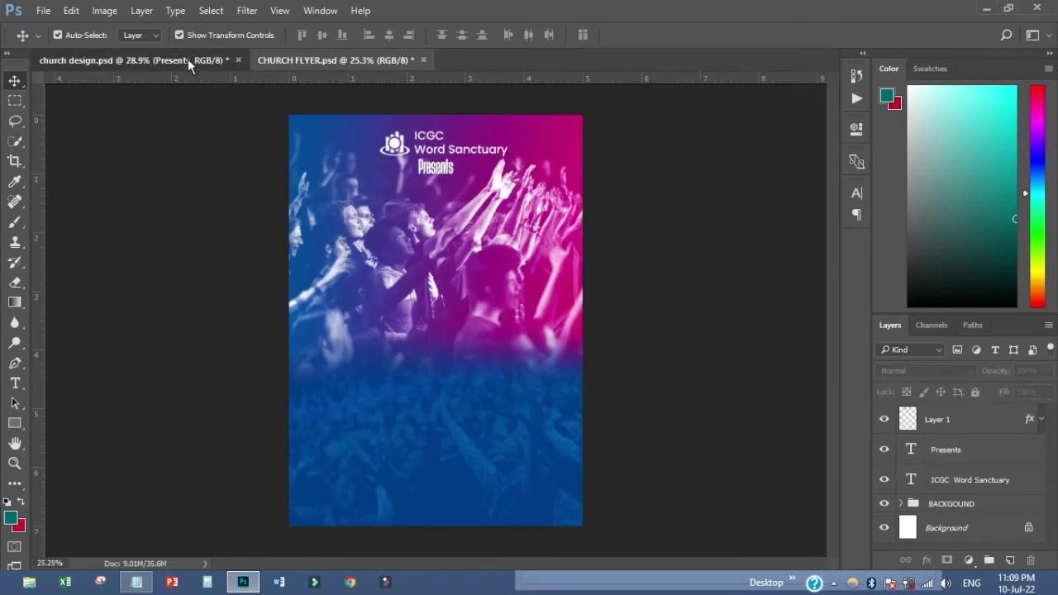
{"action": "left_click", "coordinate": [377, 55]}
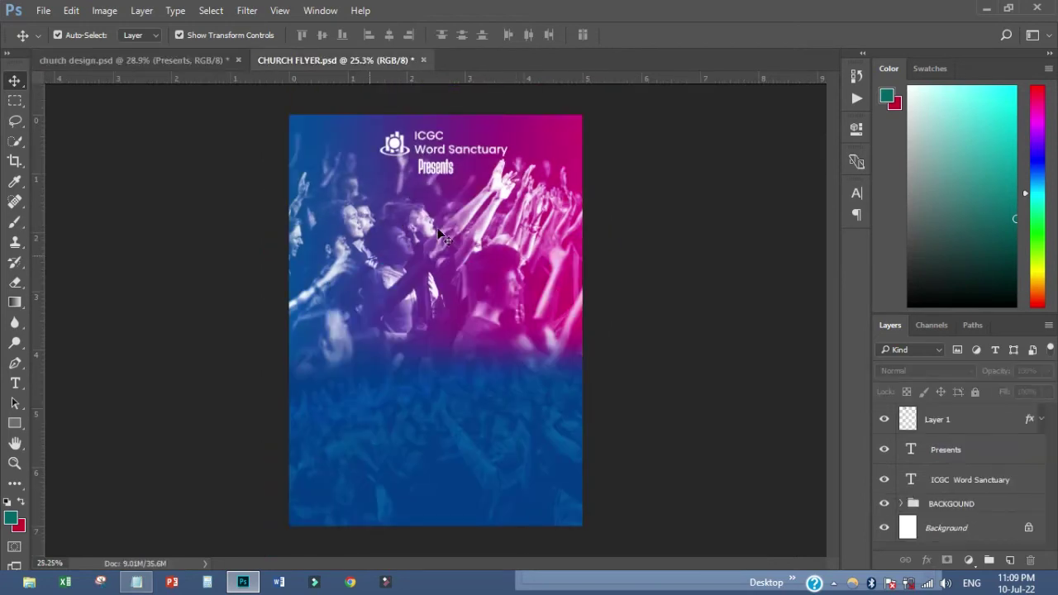
{"action": "left_click", "coordinate": [43, 11]}
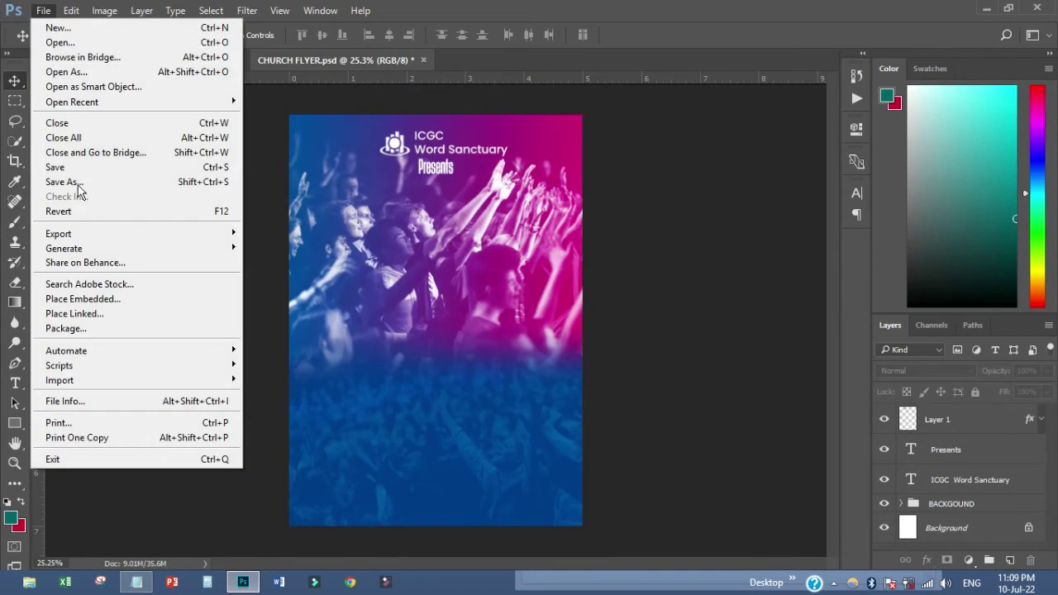
{"action": "left_click", "coordinate": [90, 312]}
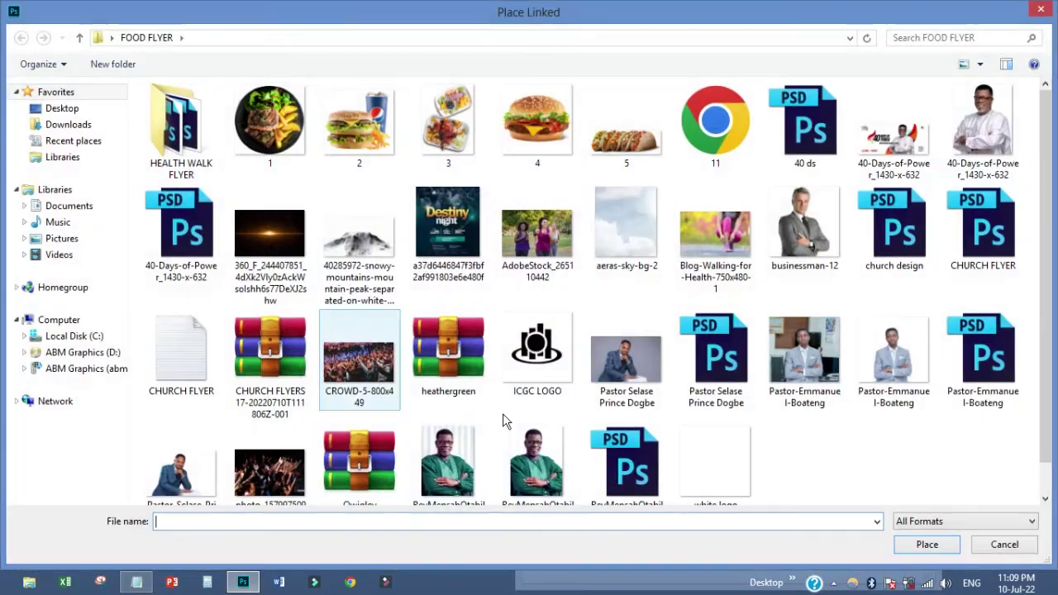
{"action": "double_click", "coordinate": [541, 473]}
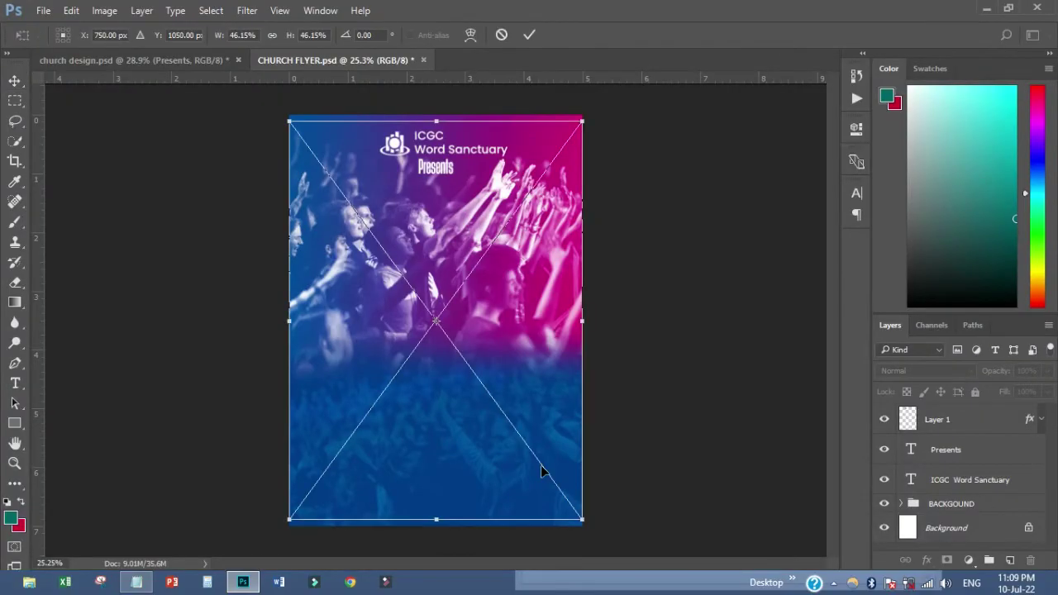
Scale the preacher's portrait down to about three fifths of the page width and centre it just below "Presents"
{"action": "left_click_drag", "start_coordinate": [582, 121], "coordinate": [538, 221]}
{"action": "key", "text": "Return"}
{"action": "left_click_drag", "start_coordinate": [443, 364], "coordinate": [452, 333]}
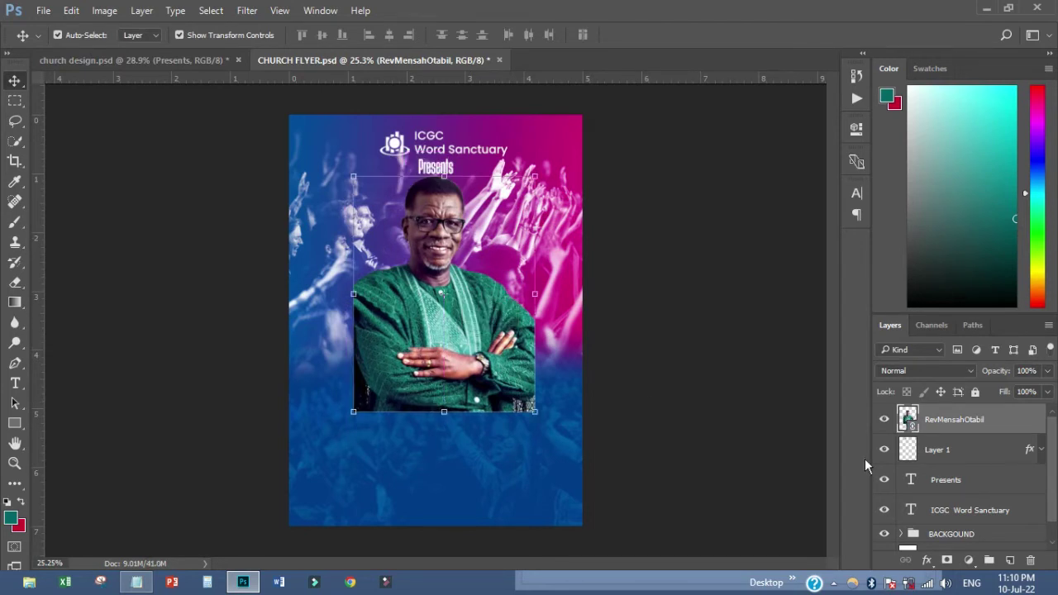
Add a layer mask to the preacher's portrait, fade its lower edge with a black-to-transparent linear gradient, and save the flyer
{"action": "left_click", "coordinate": [946, 560]}
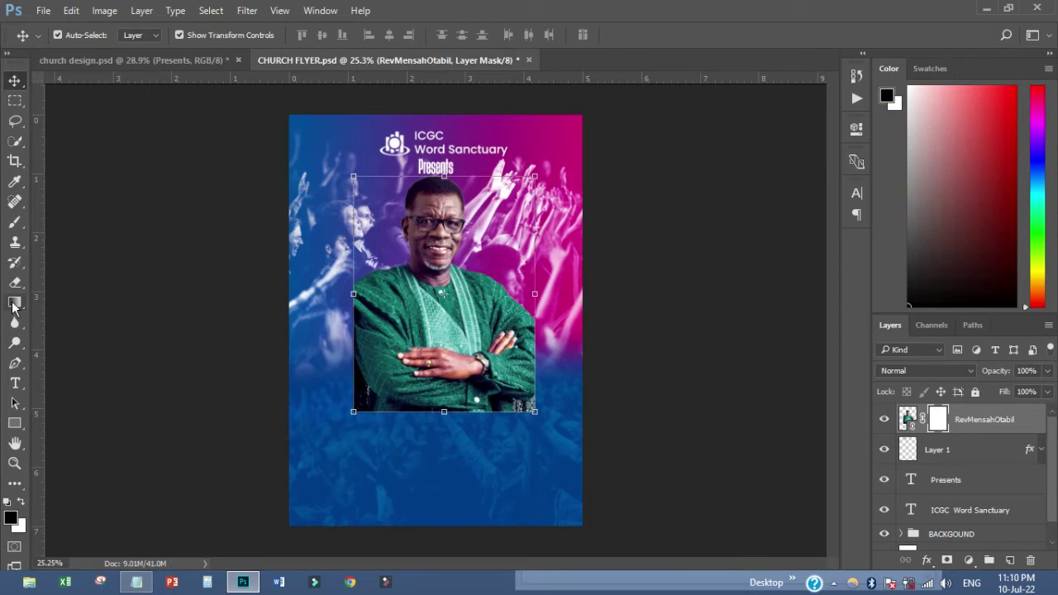
{"action": "left_click", "coordinate": [14, 304]}
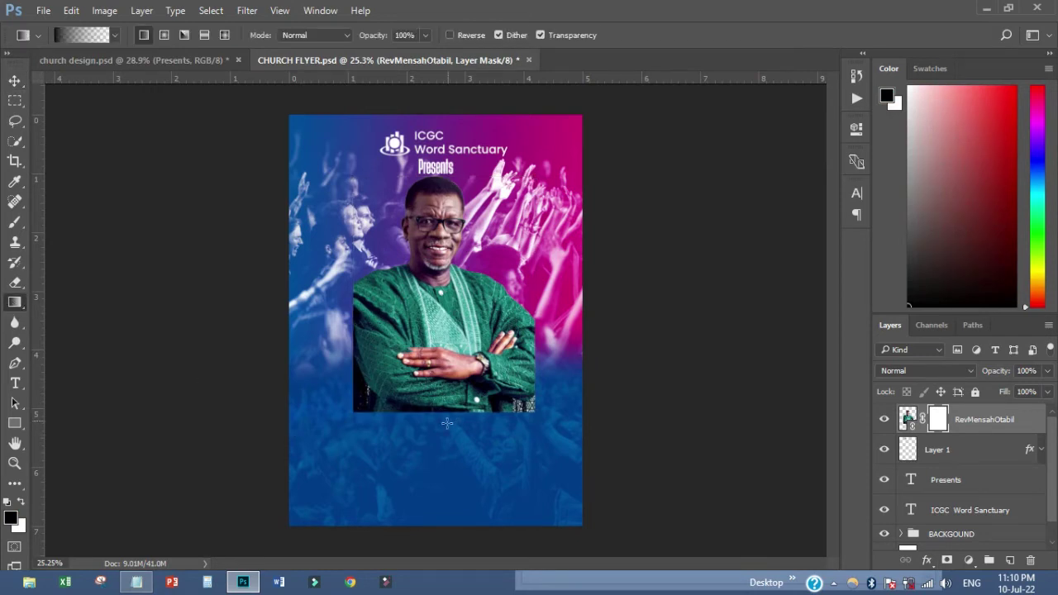
{"action": "left_click_drag", "start_coordinate": [443, 368], "coordinate": [440, 370]}
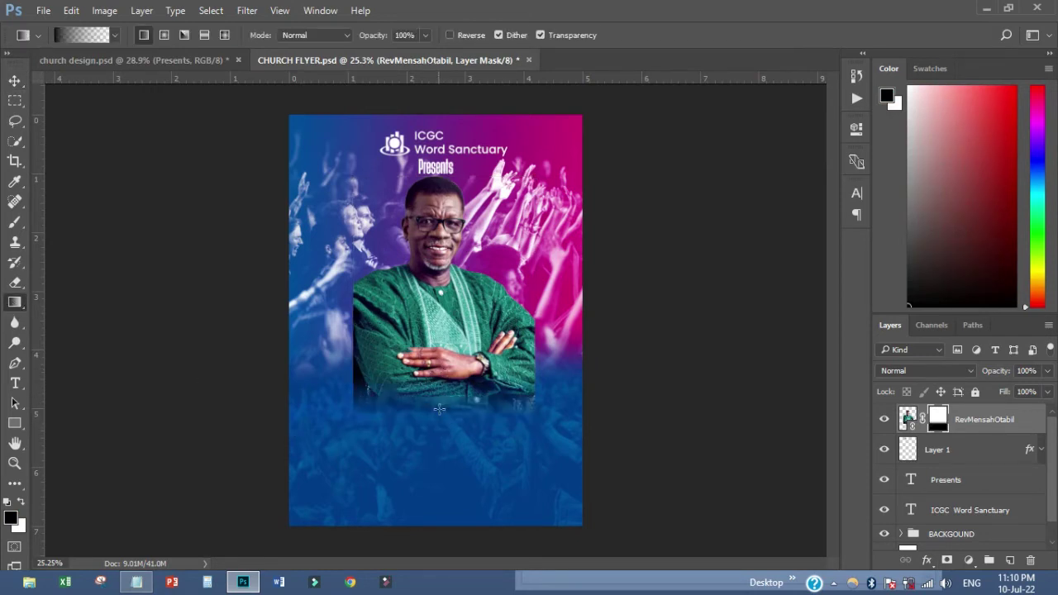
{"action": "left_click_drag", "start_coordinate": [439, 411], "coordinate": [436, 401]}
{"action": "left_click", "coordinate": [14, 80]}
{"action": "left_click", "coordinate": [132, 272]}
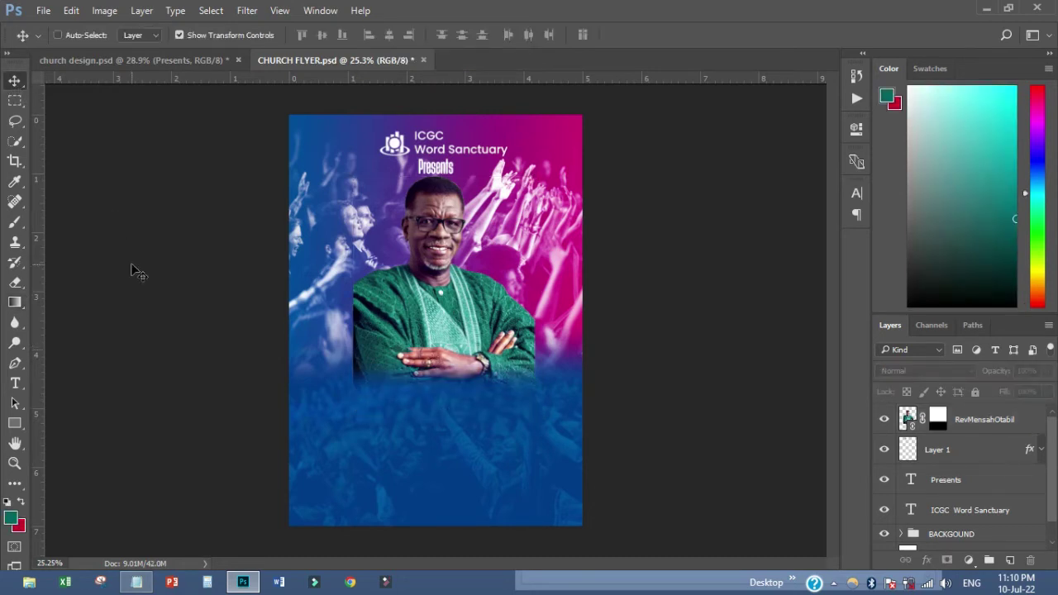
{"action": "key", "text": "ctrl+s"}
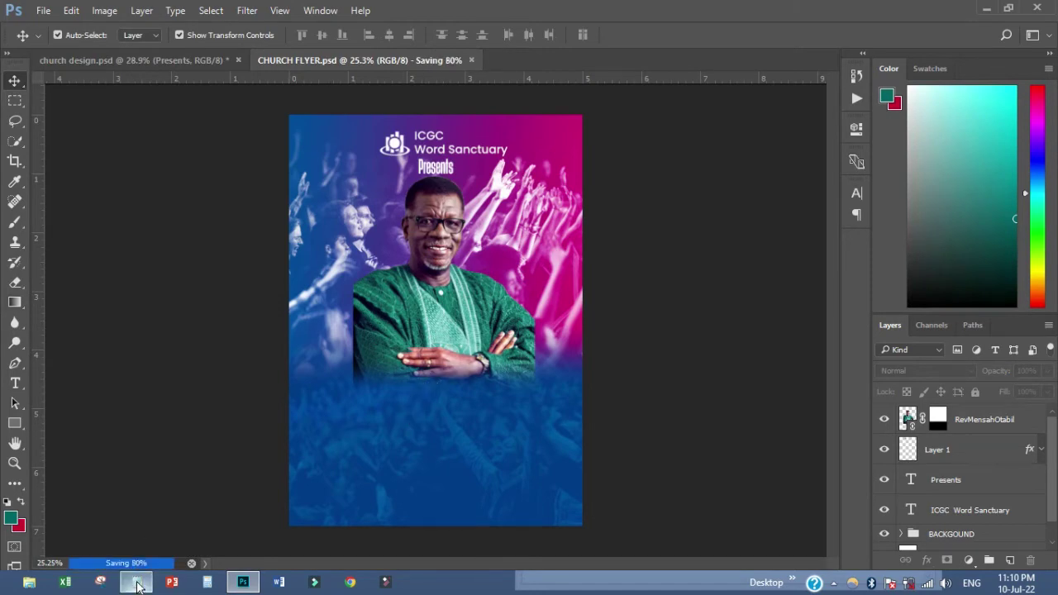
Copy the word "Destiny" from the CHURCH FLYER notes in Notepad and paste it as a new text layer below the portrait
{"action": "right_click", "coordinate": [137, 584]}
{"action": "left_click", "coordinate": [83, 276]}
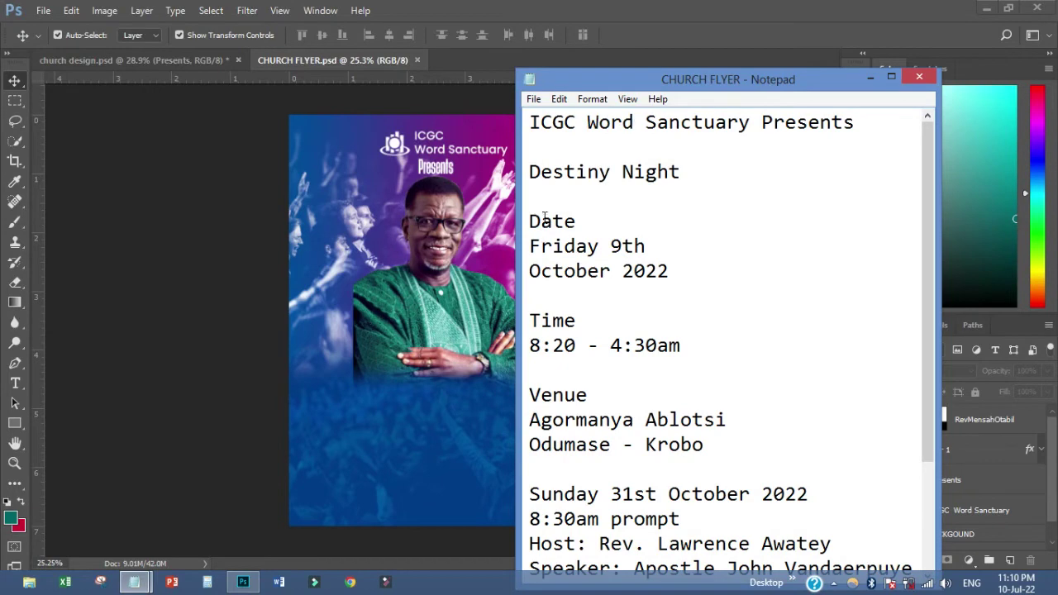
{"action": "double_click", "coordinate": [551, 172]}
{"action": "right_click", "coordinate": [550, 172]}
{"action": "left_click", "coordinate": [583, 224]}
{"action": "left_click", "coordinate": [259, 295]}
{"action": "left_click", "coordinate": [15, 382]}
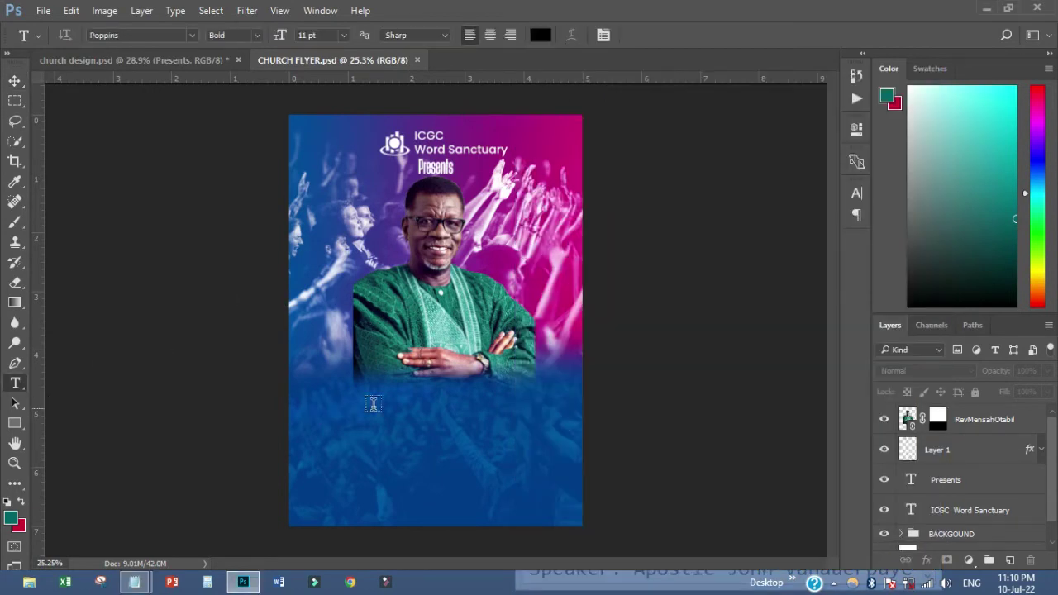
{"action": "left_click", "coordinate": [375, 404]}
{"action": "right_click", "coordinate": [374, 405]}
{"action": "left_click", "coordinate": [411, 127]}
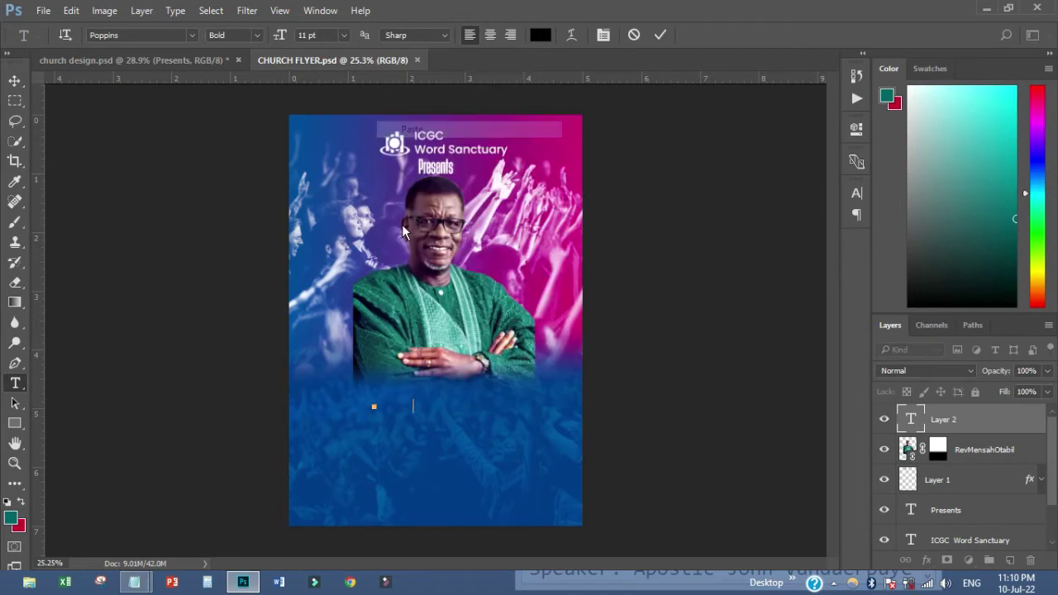
{"action": "left_click", "coordinate": [14, 80]}
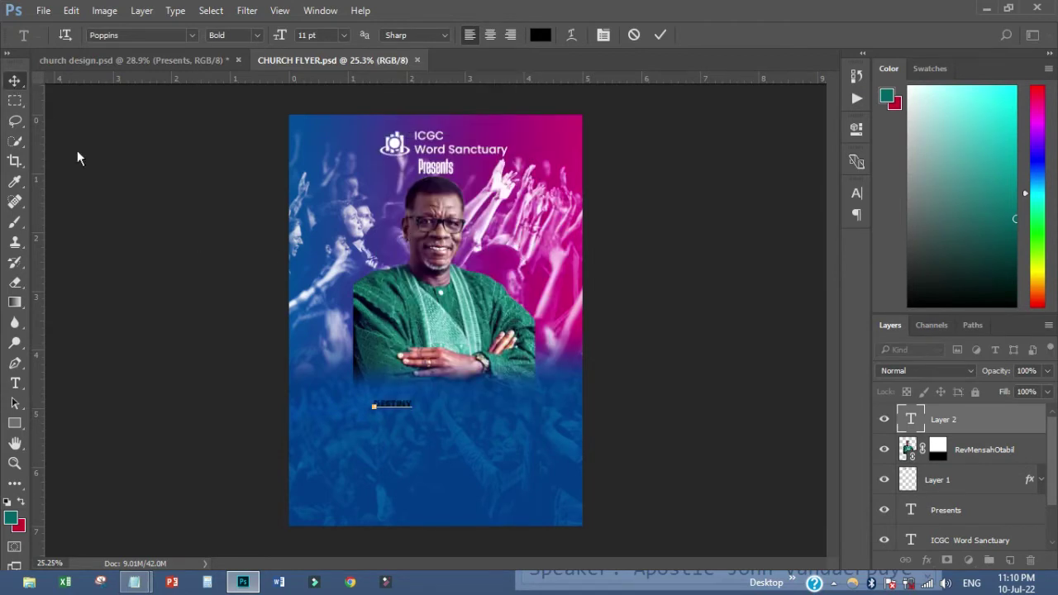
Set the "Destiny" text to Heathergreen at 150 pt without all caps and place it over the portrait's lower part
{"action": "left_click", "coordinate": [857, 192]}
{"action": "left_click", "coordinate": [762, 212]}
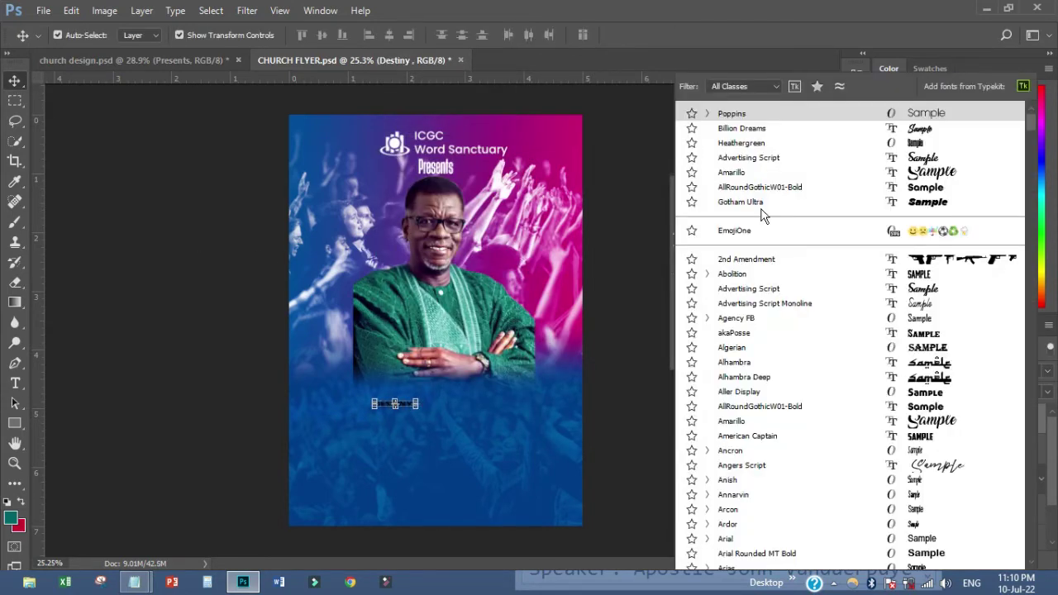
{"action": "left_click", "coordinate": [752, 144]}
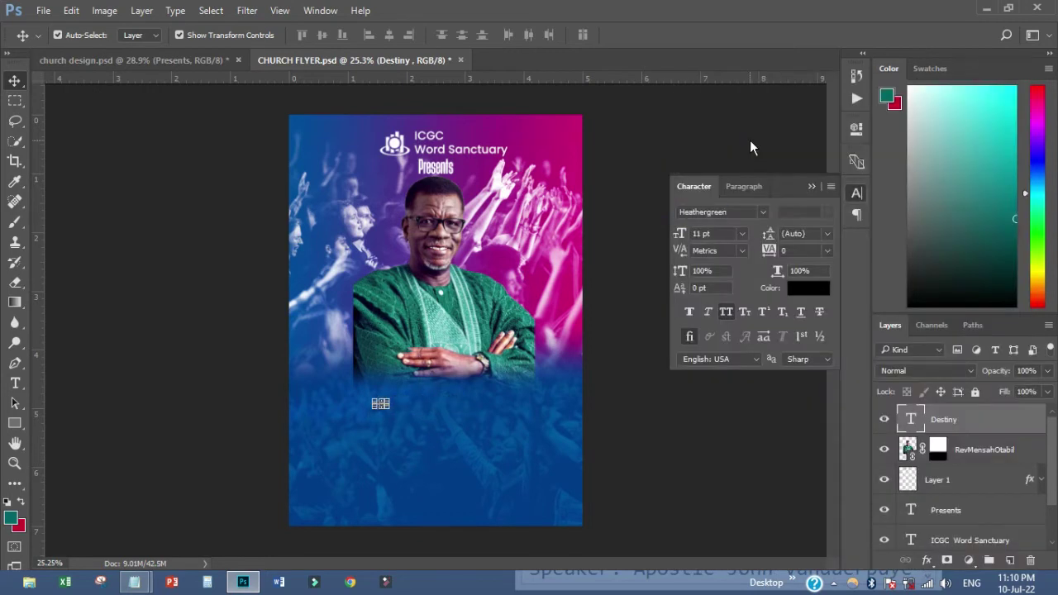
{"action": "left_click_drag", "start_coordinate": [683, 240], "coordinate": [738, 238]}
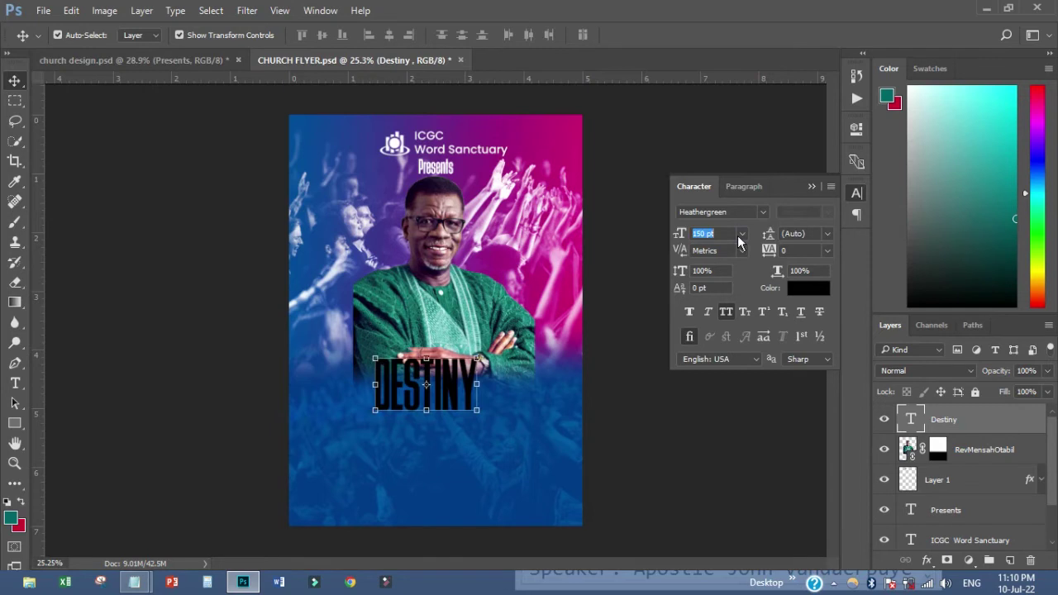
{"action": "left_click_drag", "start_coordinate": [494, 389], "coordinate": [478, 390]}
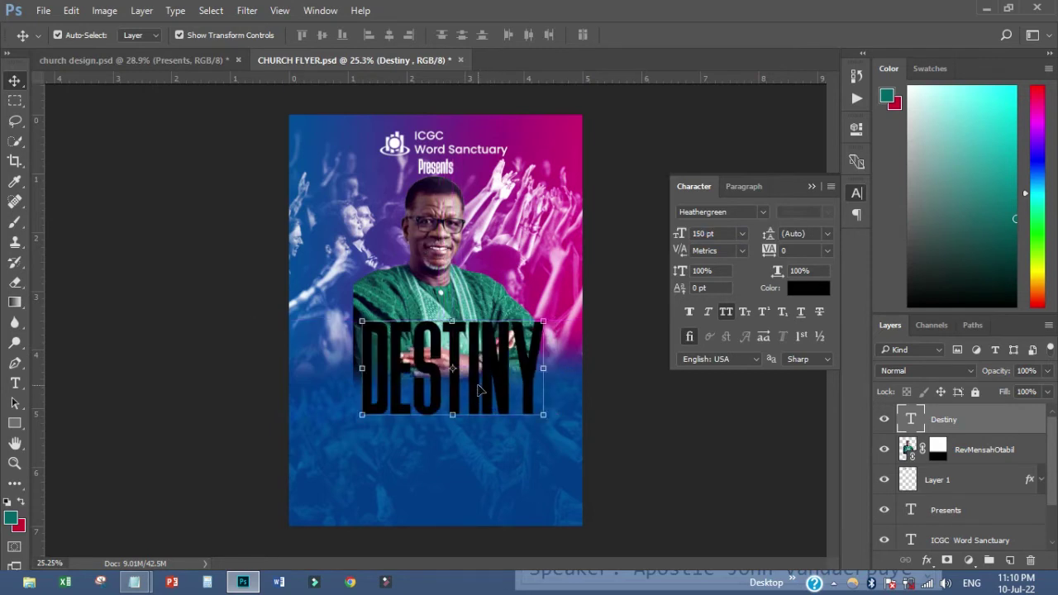
{"action": "left_click", "coordinate": [727, 313]}
{"action": "left_click", "coordinate": [628, 454]}
{"action": "left_click_drag", "start_coordinate": [465, 386], "coordinate": [457, 385]}
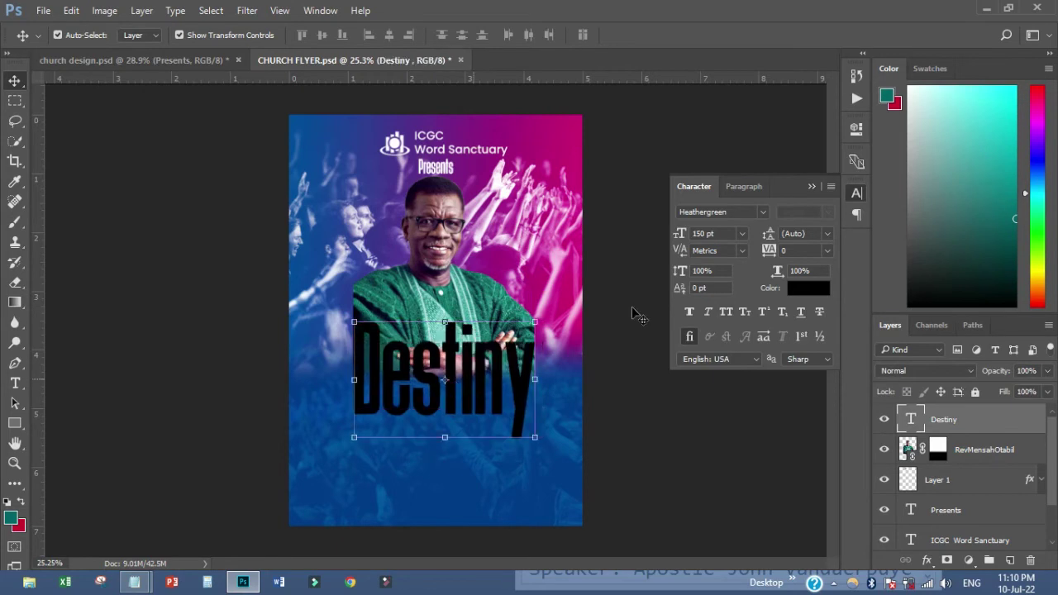
Set the "Destiny" text size to 169 pt and nudge the title slightly left
{"action": "left_click", "coordinate": [702, 234]}
{"action": "type", "text": "169"}
{"action": "key", "text": "Return"}
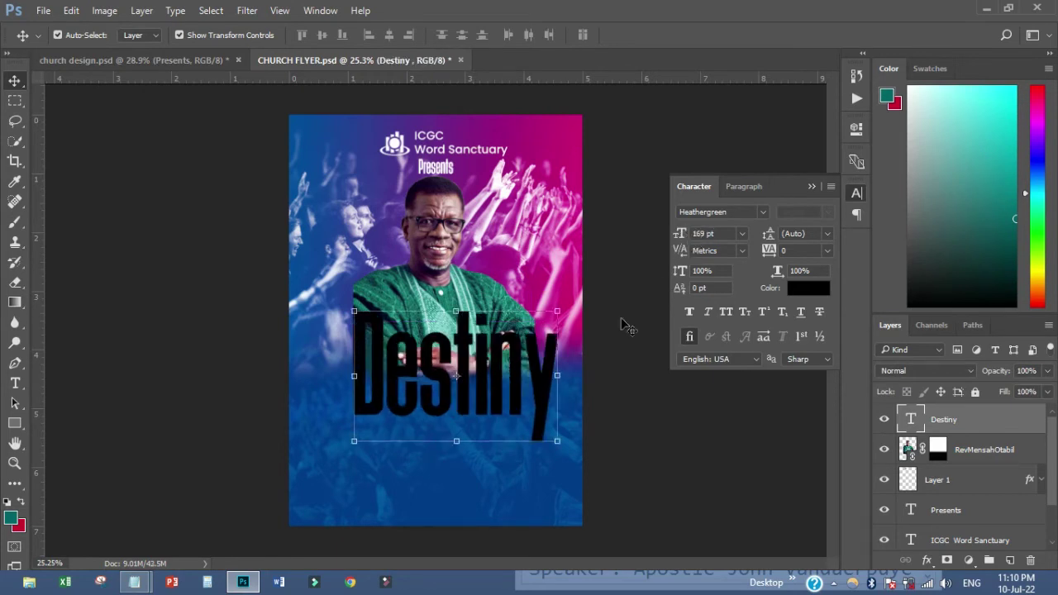
{"action": "left_click_drag", "start_coordinate": [512, 387], "coordinate": [507, 385]}
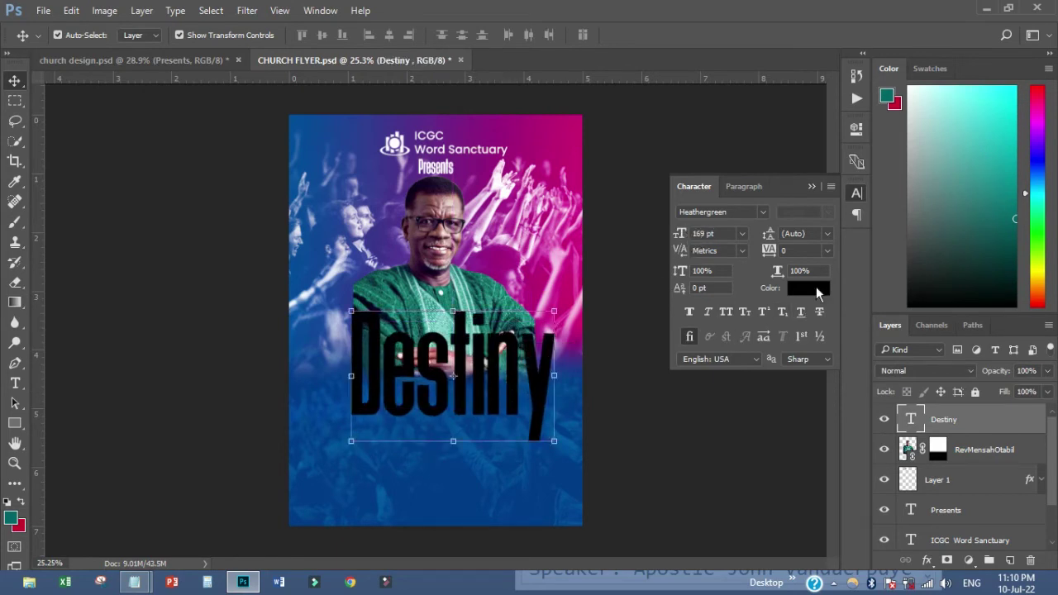
Recolour the "Destiny" text bright yellow, ffff00
{"action": "left_click", "coordinate": [798, 286]}
{"action": "left_click", "coordinate": [752, 239]}
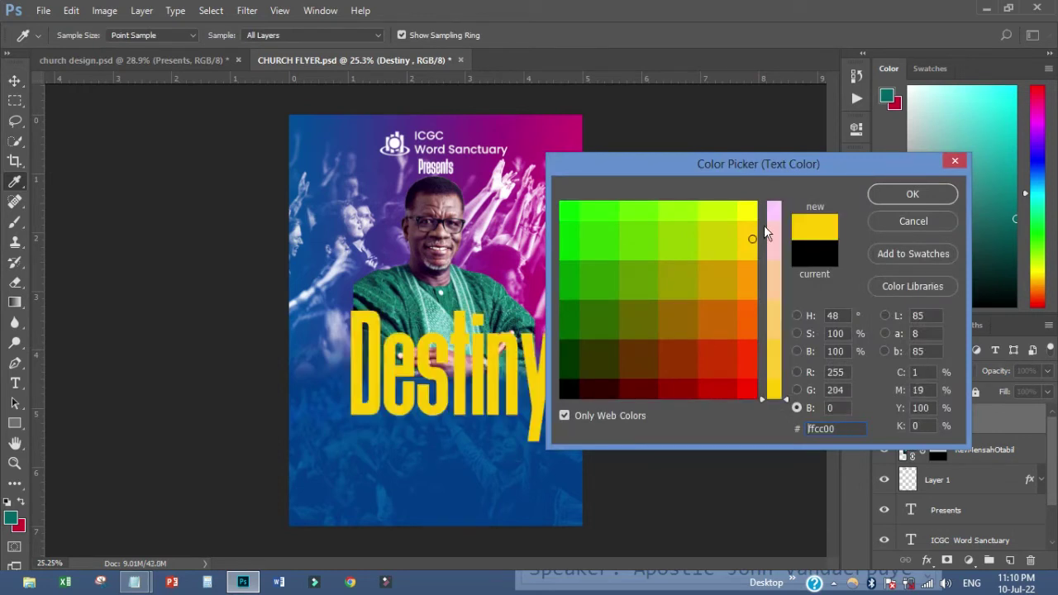
{"action": "left_click", "coordinate": [749, 216]}
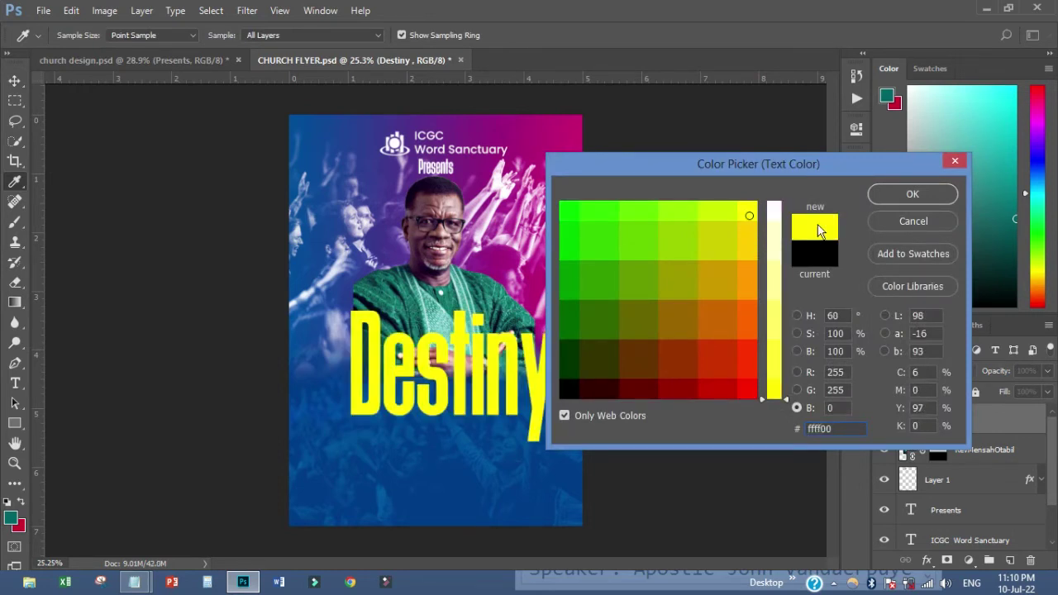
{"action": "left_click", "coordinate": [887, 200]}
{"action": "left_click", "coordinate": [840, 216]}
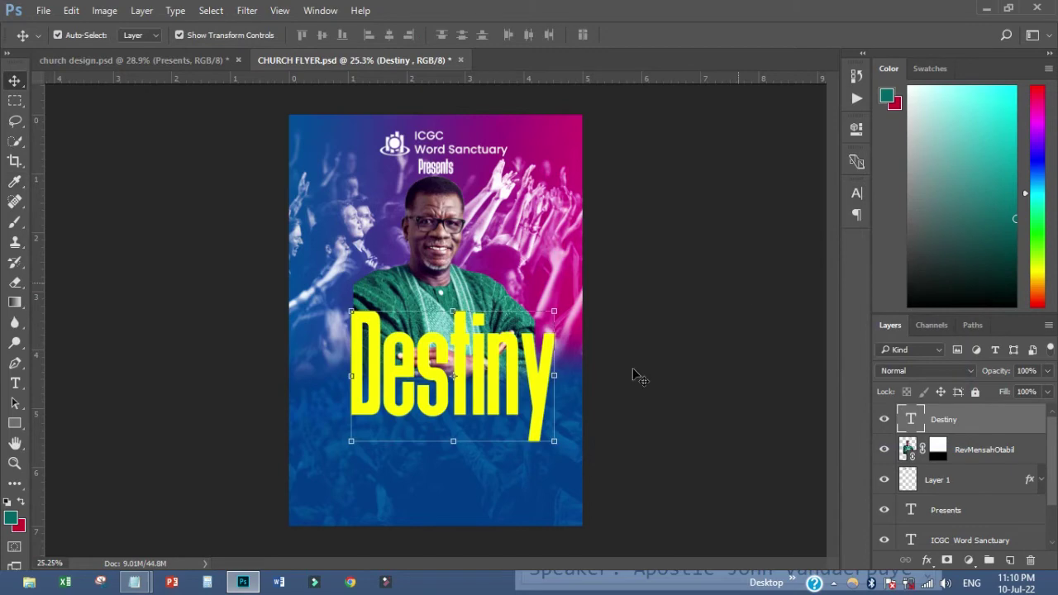
{"action": "left_click", "coordinate": [633, 373]}
Copy "Night" from the Notepad notes into the flyer as a new text layer and place it directly beneath "Destiny"
{"action": "mouse_move", "coordinate": [146, 585]}
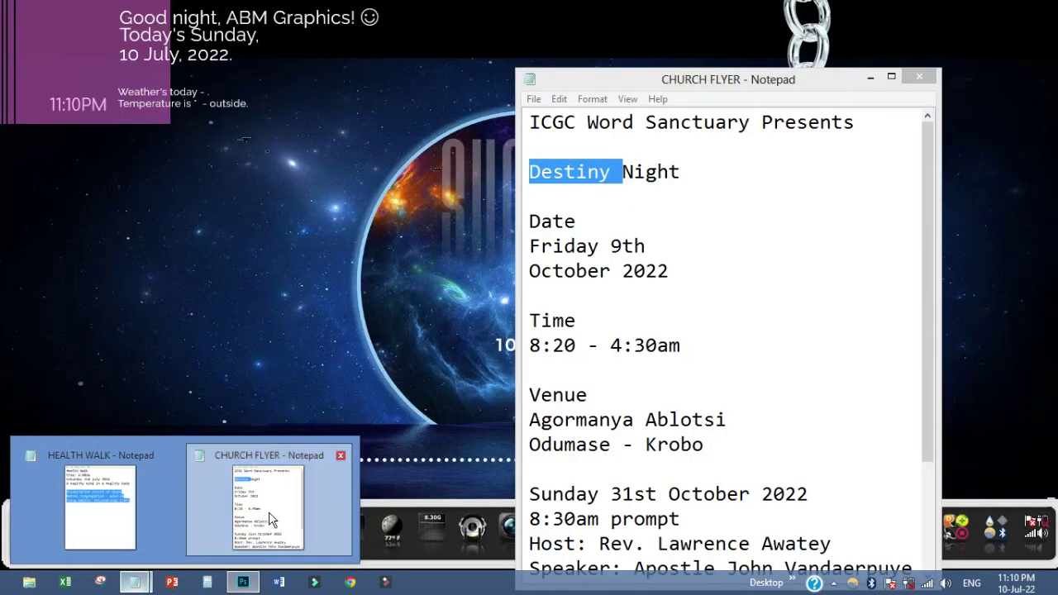
{"action": "left_click", "coordinate": [269, 512]}
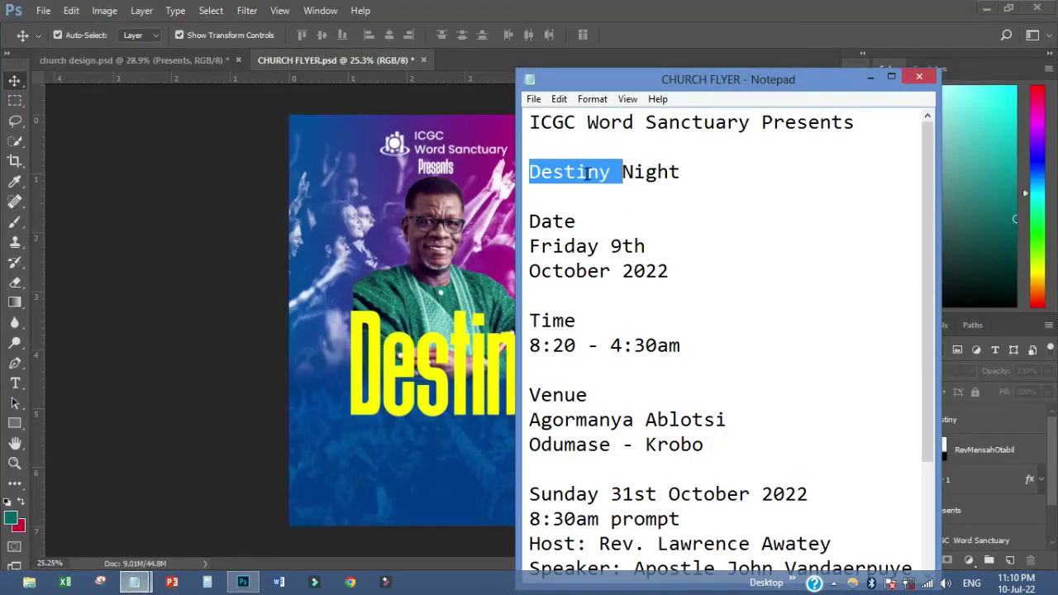
{"action": "double_click", "coordinate": [644, 172]}
{"action": "right_click", "coordinate": [644, 171]}
{"action": "left_click", "coordinate": [686, 220]}
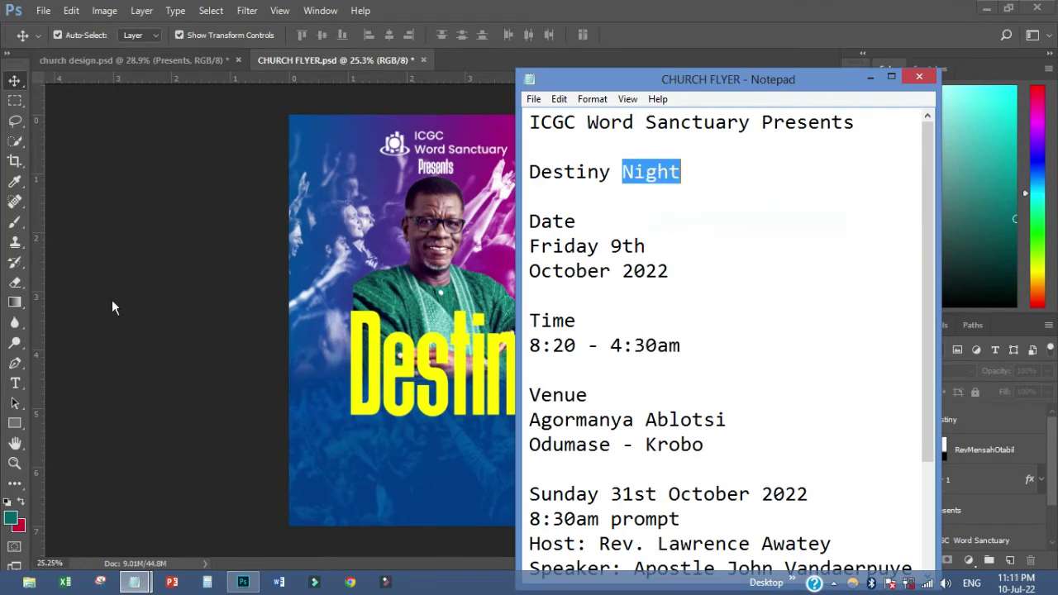
{"action": "left_click", "coordinate": [113, 307]}
{"action": "left_click", "coordinate": [15, 382]}
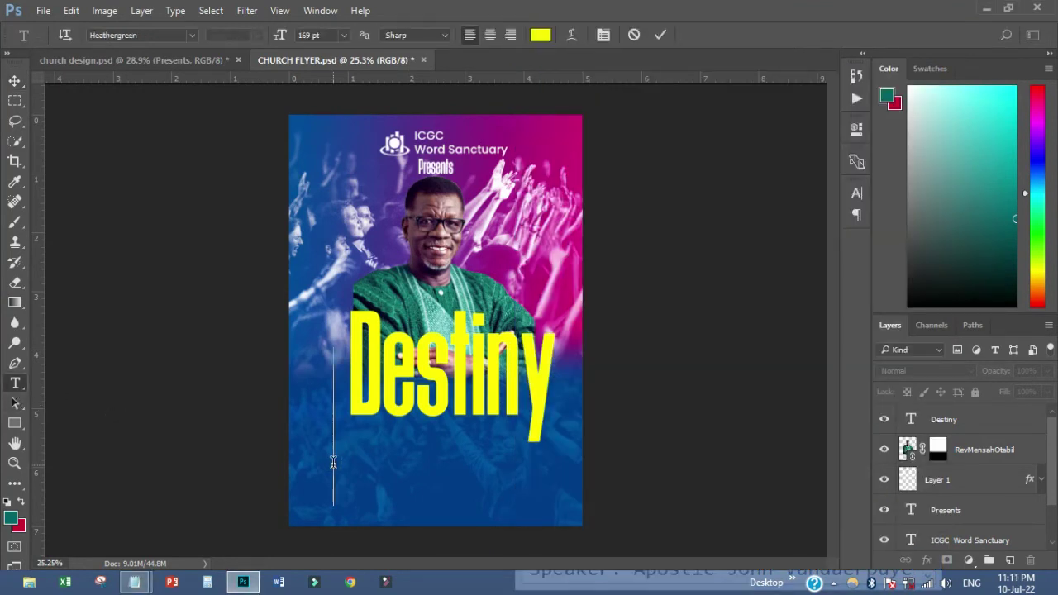
{"action": "left_click", "coordinate": [332, 463]}
{"action": "key", "text": "ctrl+v"}
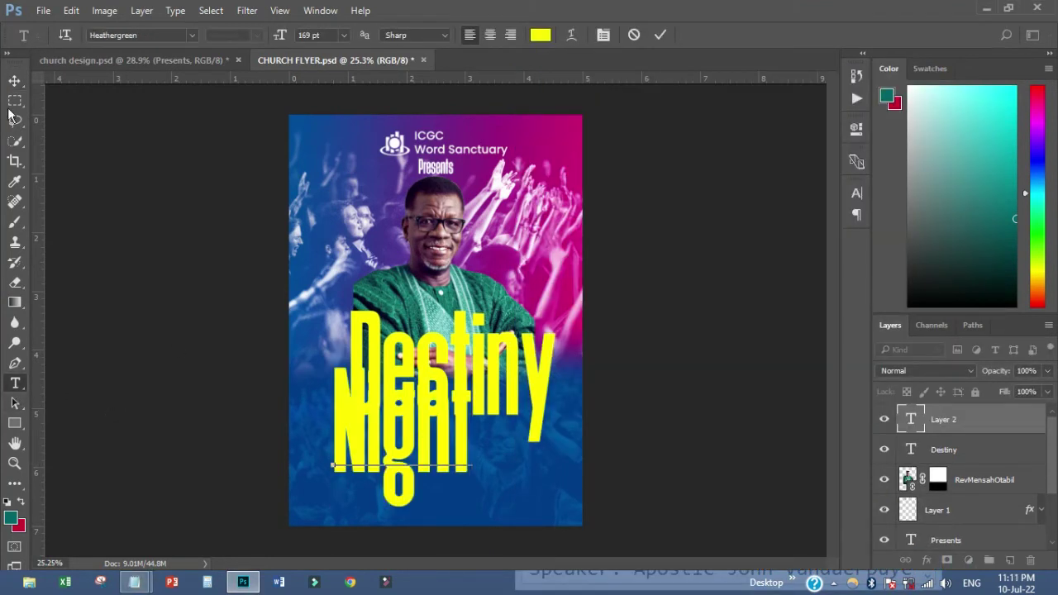
{"action": "left_click", "coordinate": [11, 83]}
{"action": "left_click_drag", "start_coordinate": [438, 471], "coordinate": [465, 498]}
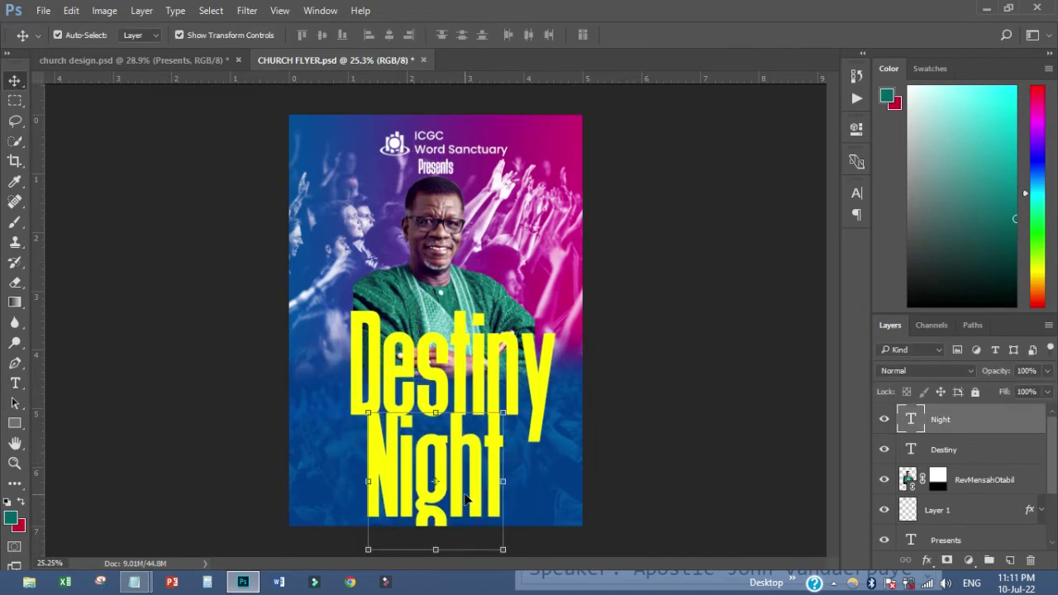
Set the "Night" text to Gotham Ultra at 72 pt and fit it just under "Destiny", beside the tail of the y
{"action": "left_click", "coordinate": [856, 194]}
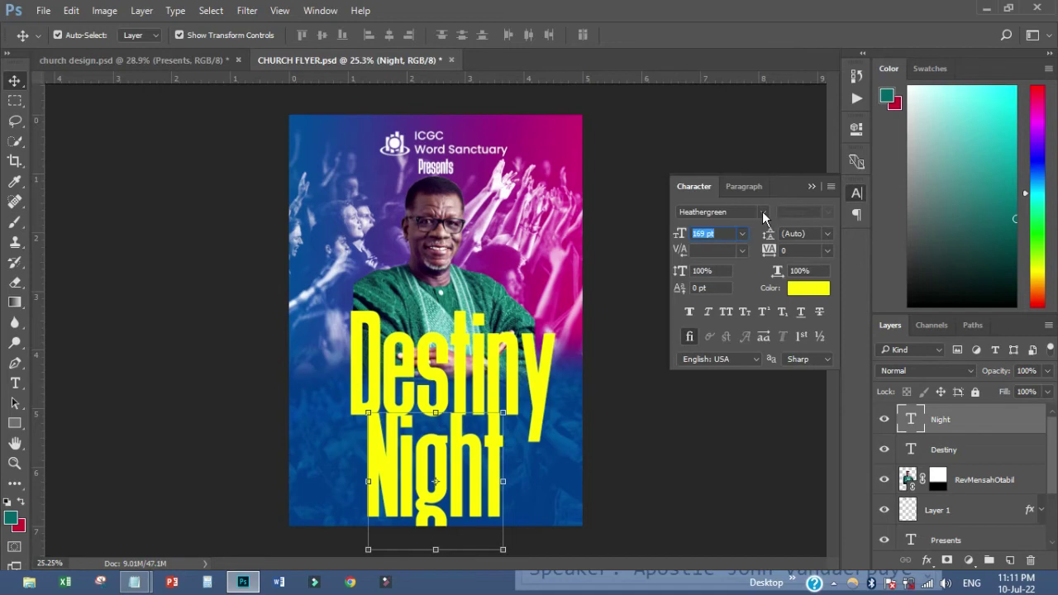
{"action": "left_click", "coordinate": [762, 213]}
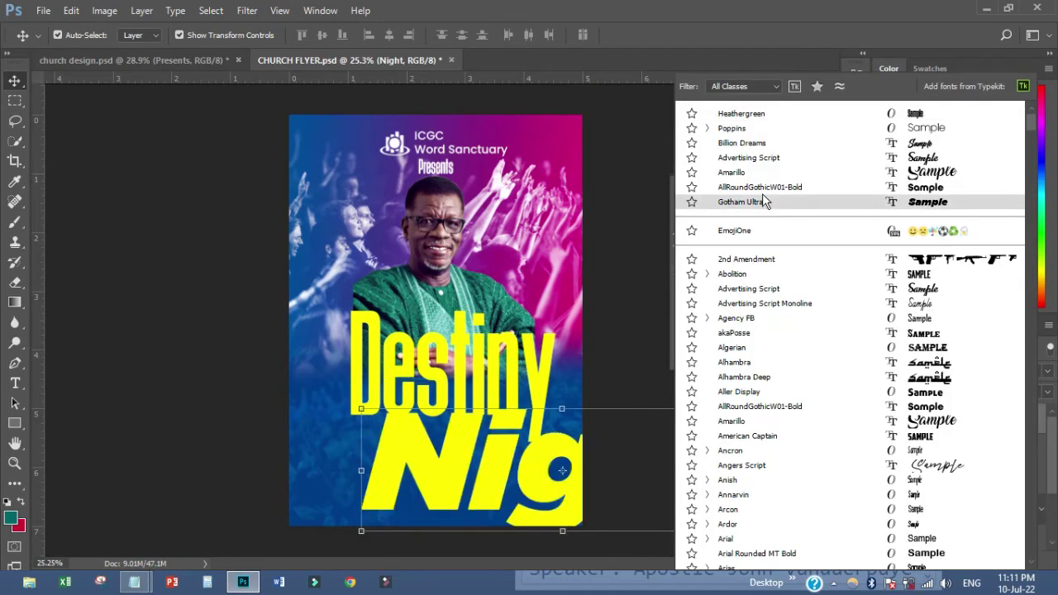
{"action": "key", "text": "Up"}
{"action": "left_click", "coordinate": [760, 207]}
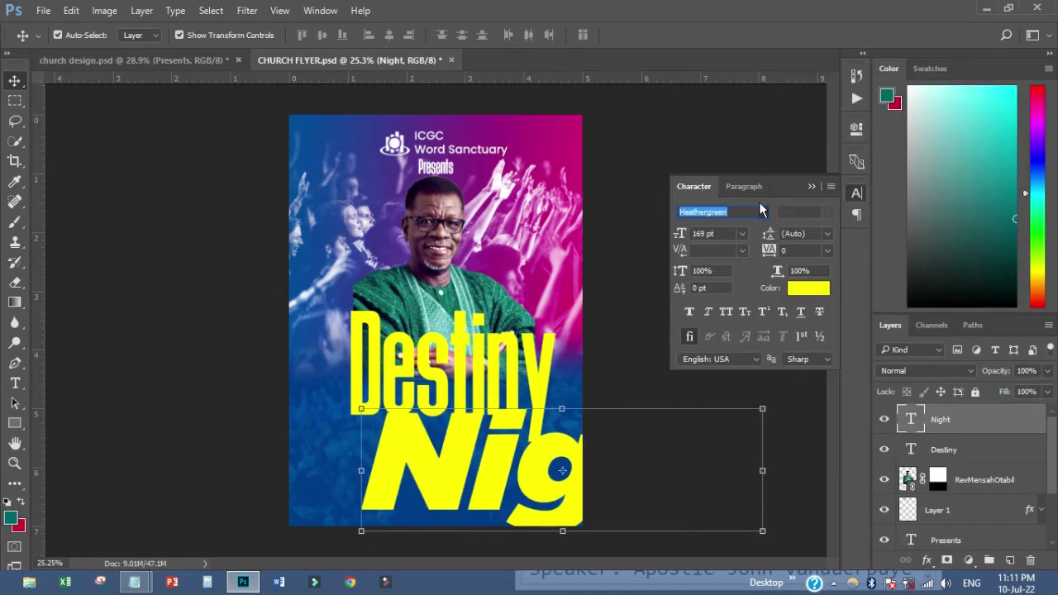
{"action": "left_click", "coordinate": [741, 235]}
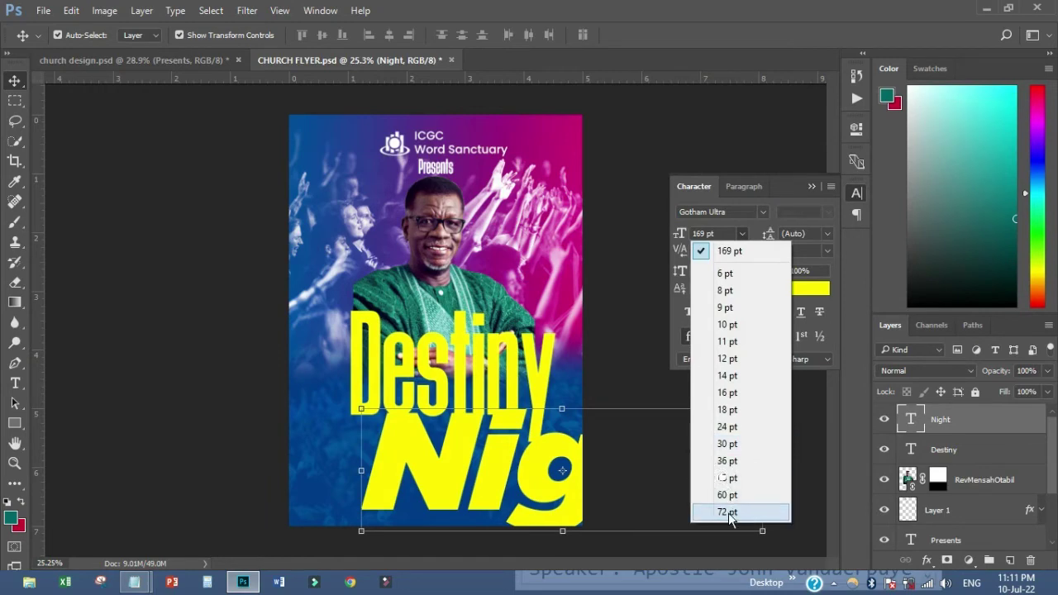
{"action": "left_click", "coordinate": [731, 511]}
{"action": "left_click_drag", "start_coordinate": [514, 482], "coordinate": [496, 444]}
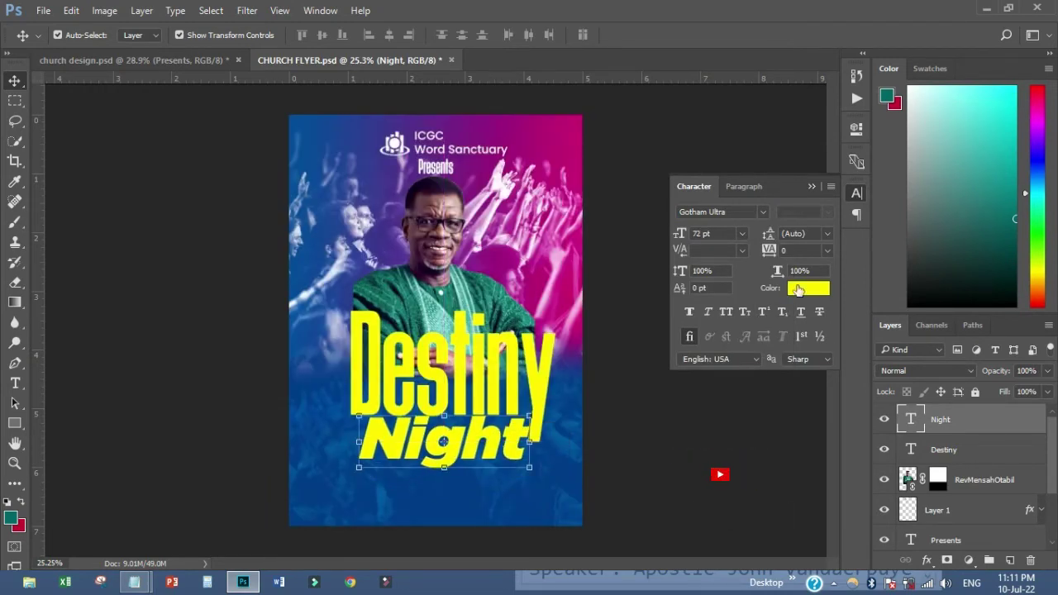
Recolour the "Night" text white
{"action": "left_click", "coordinate": [806, 288]}
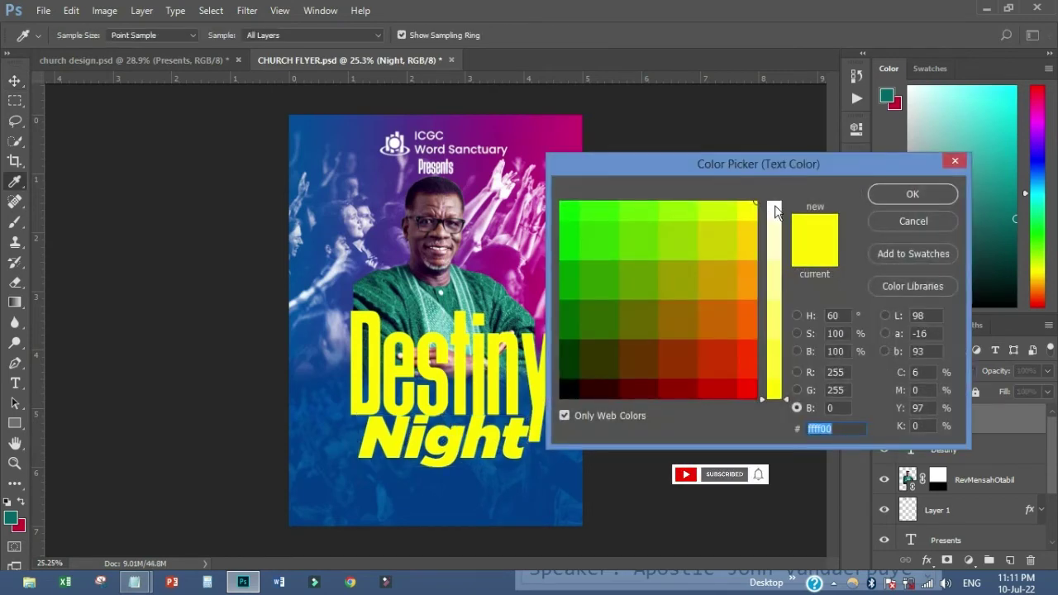
{"action": "left_click", "coordinate": [774, 206]}
{"action": "left_click", "coordinate": [902, 194]}
{"action": "left_click", "coordinate": [731, 278]}
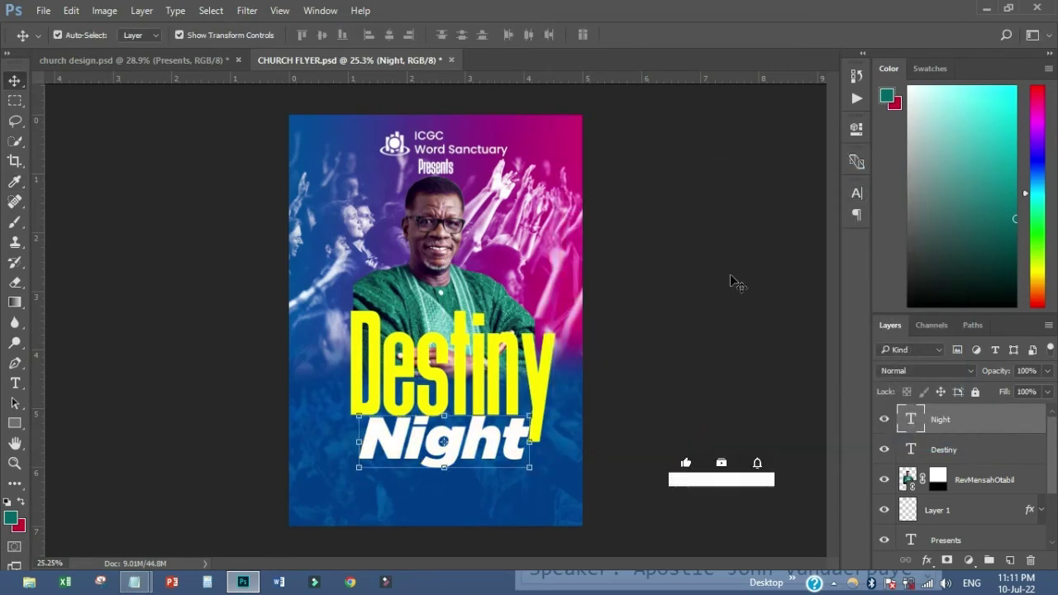
{"action": "left_click", "coordinate": [643, 355]}
Nudge "Night" slightly left under "Destiny" and save the flyer
{"action": "left_click_drag", "start_coordinate": [486, 454], "coordinate": [483, 451]}
{"action": "left_click", "coordinate": [43, 10]}
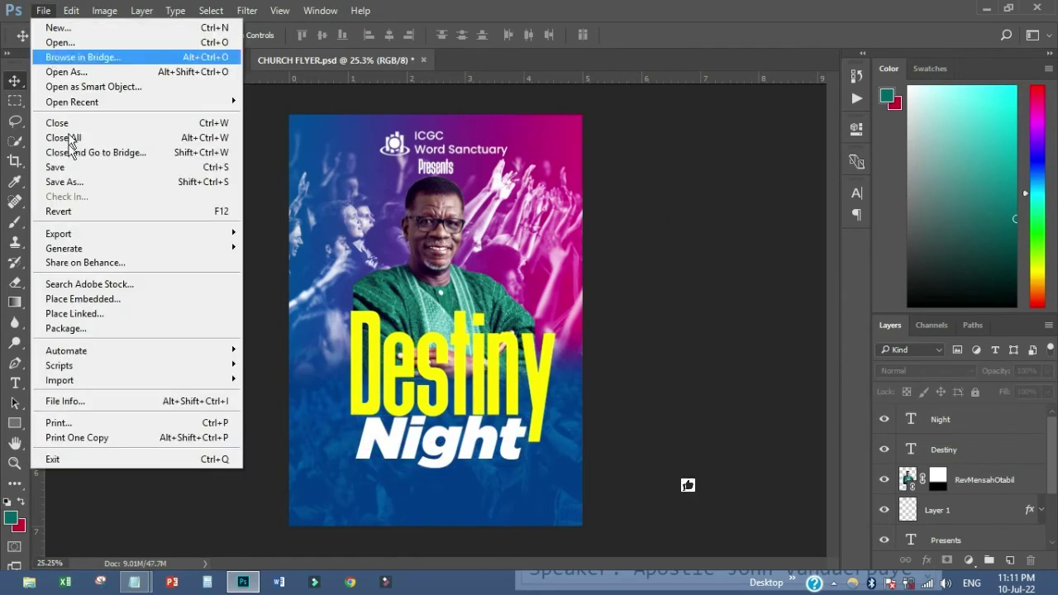
{"action": "left_click", "coordinate": [70, 168]}
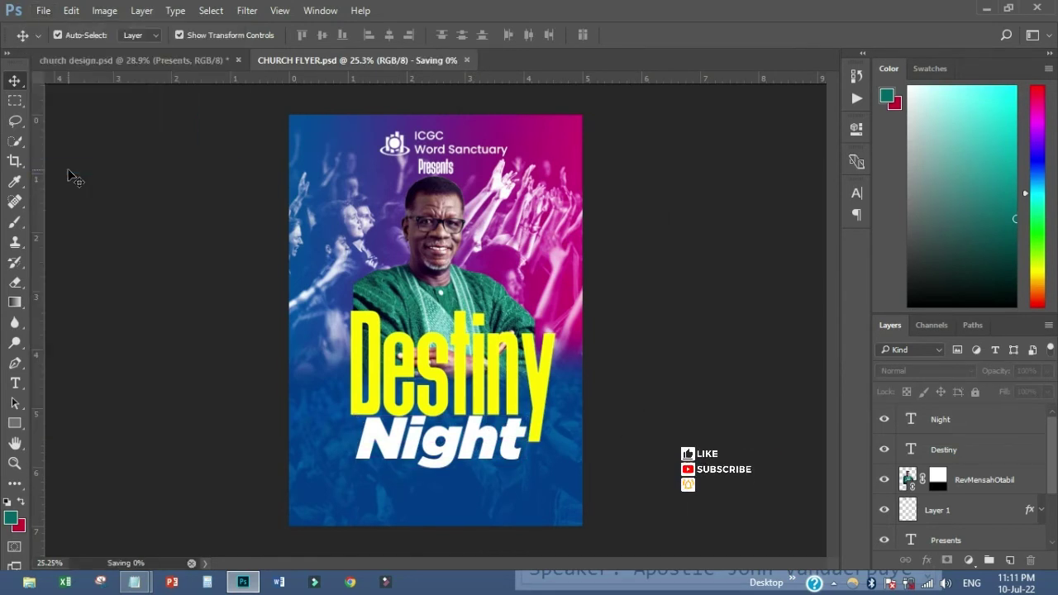
{"action": "scroll", "coordinate": [526, 407], "scroll_direction": "down", "scroll_amount": 1}
{"action": "scroll", "coordinate": [534, 411], "scroll_direction": "up", "scroll_amount": 1}
{"action": "scroll", "coordinate": [529, 407], "scroll_direction": "up", "scroll_amount": 1}
{"action": "scroll", "coordinate": [529, 407], "scroll_direction": "down", "scroll_amount": 3}
{"action": "scroll", "coordinate": [529, 407], "scroll_direction": "up", "scroll_amount": 3}
{"action": "scroll", "coordinate": [529, 407], "scroll_direction": "down", "scroll_amount": 1}
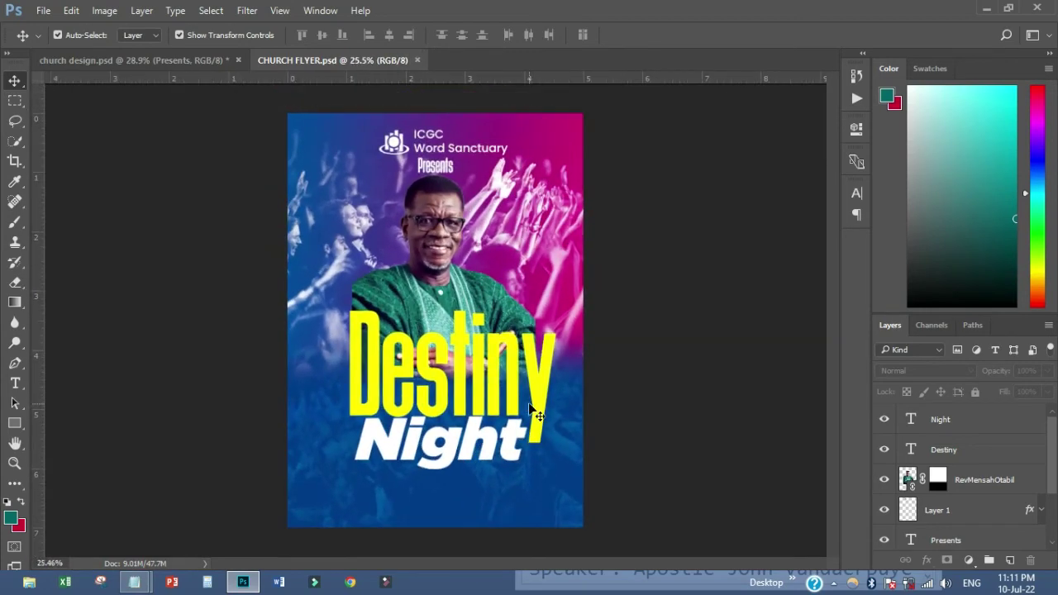
Add a black Multiply drop shadow to the "Destiny" text with 54% opacity, a -8° angle and 19 px distance
{"action": "scroll", "coordinate": [533, 411], "scroll_direction": "up", "scroll_amount": 1}
{"action": "mouse_move", "coordinate": [442, 283]}
{"action": "left_mouse_down"}
{"action": "mouse_move", "coordinate": [446, 266]}
{"action": "mouse_move", "coordinate": [447, 291]}
{"action": "left_mouse_up"}
{"action": "left_click", "coordinate": [661, 274]}
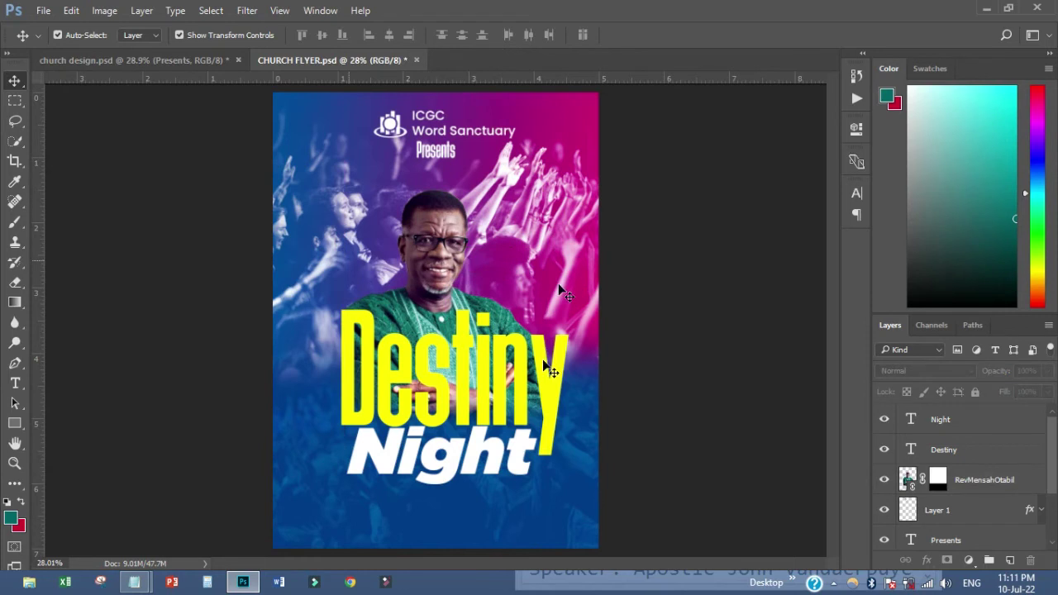
{"action": "left_click", "coordinate": [567, 401]}
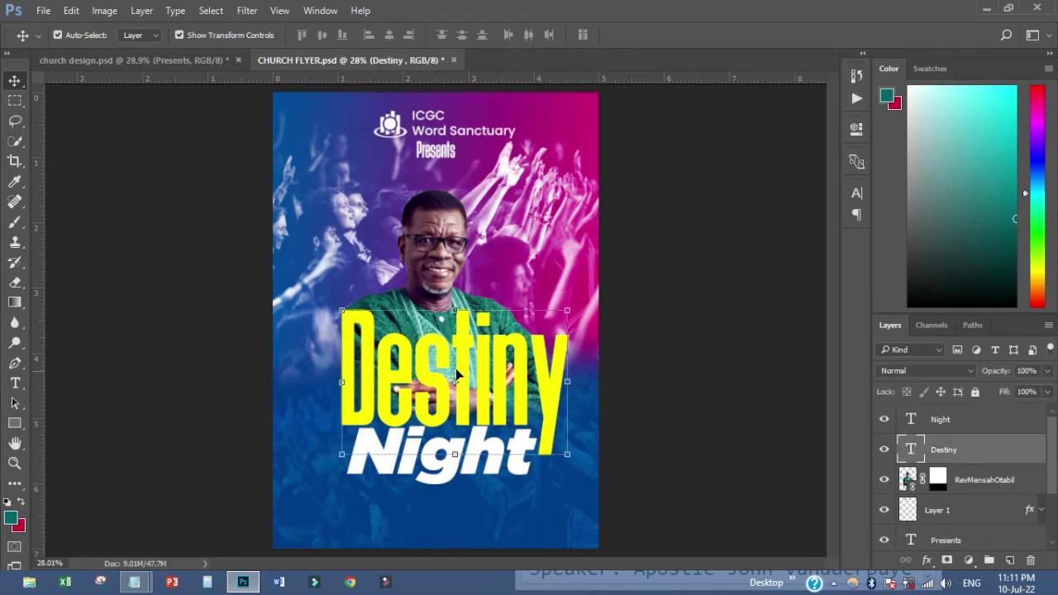
{"action": "left_click", "coordinate": [927, 562]}
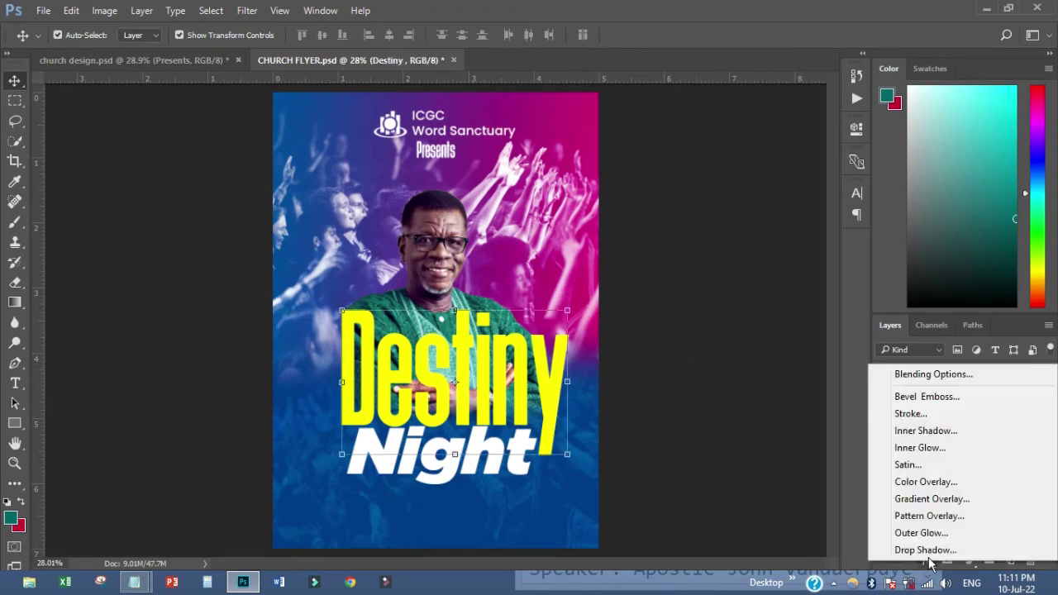
{"action": "left_click", "coordinate": [934, 554]}
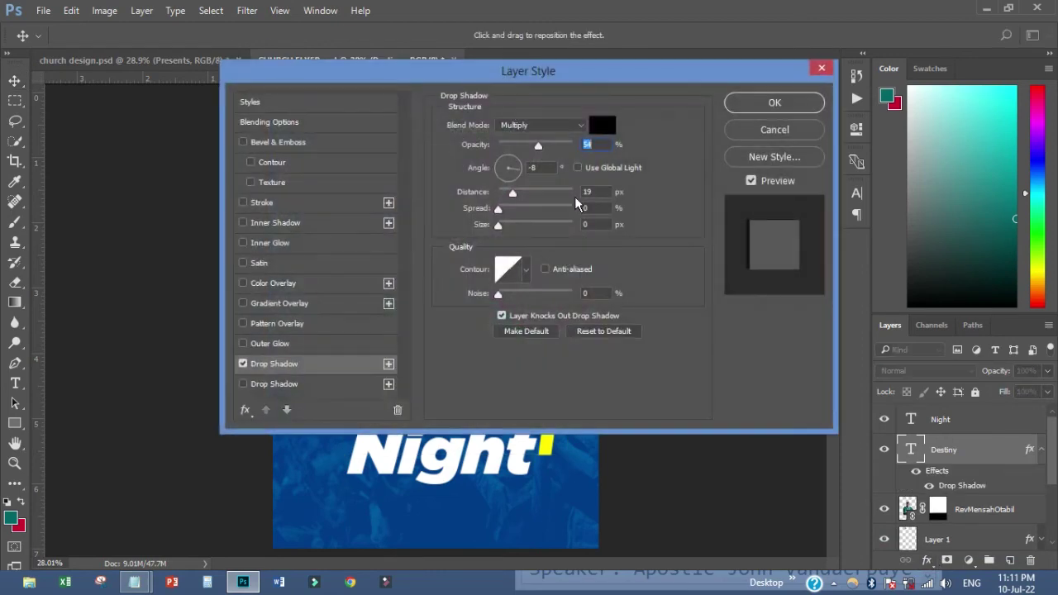
{"action": "left_click_drag", "start_coordinate": [484, 73], "coordinate": [888, 128]}
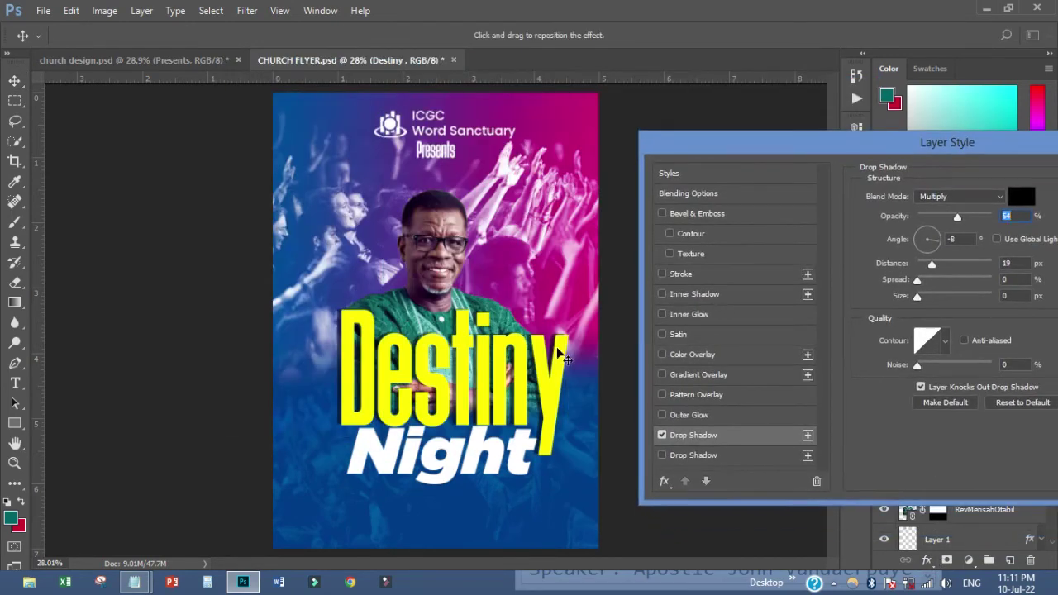
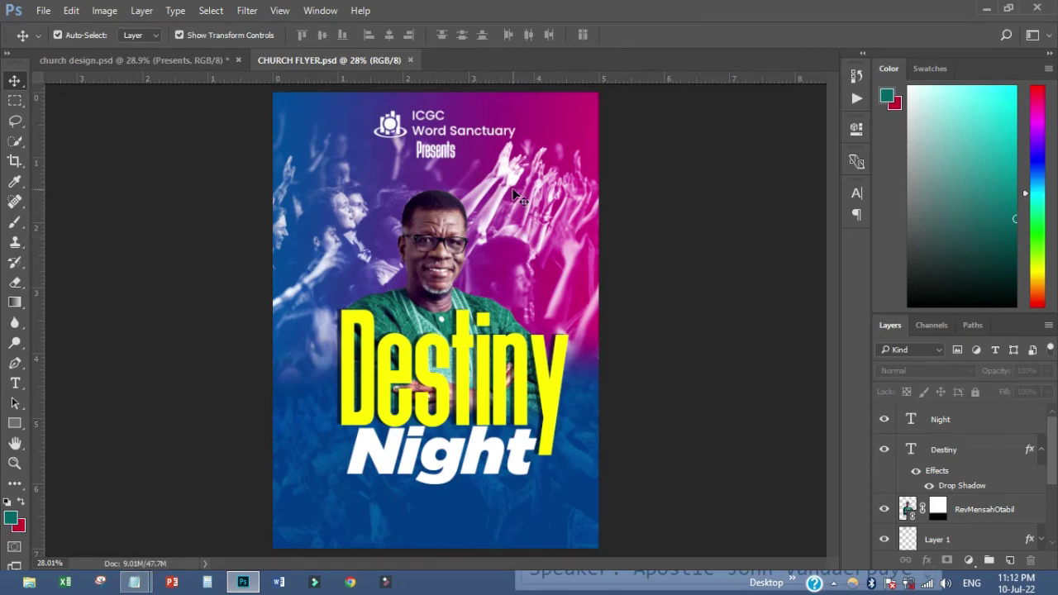
Copy the date, time and venue texts, their translucent band and the "Prayer | Word" line from church design.psd to the flyer's bottom
{"action": "left_click", "coordinate": [176, 60]}
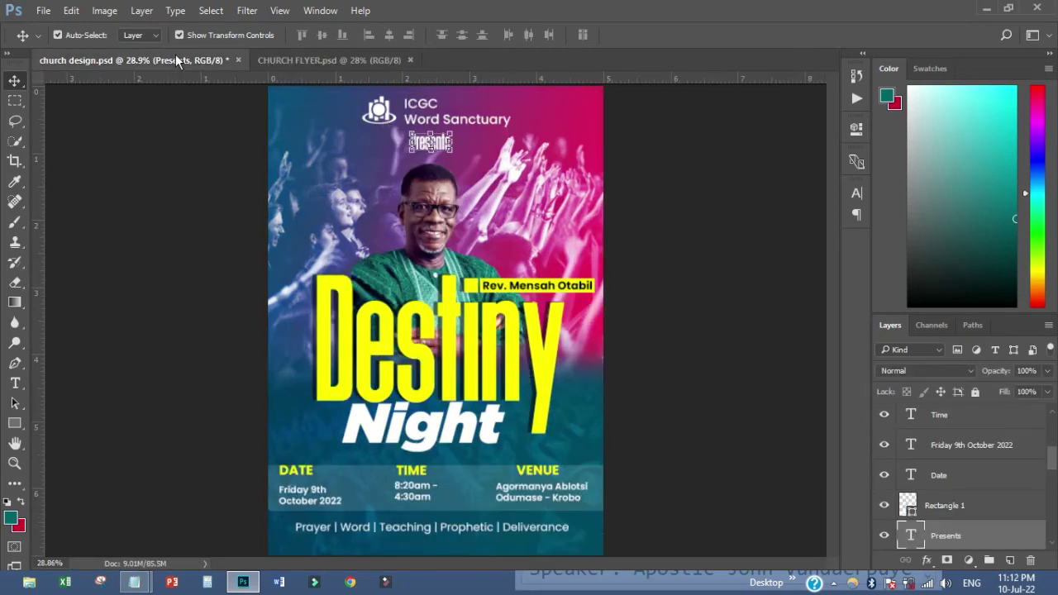
{"action": "left_click", "coordinate": [529, 493]}
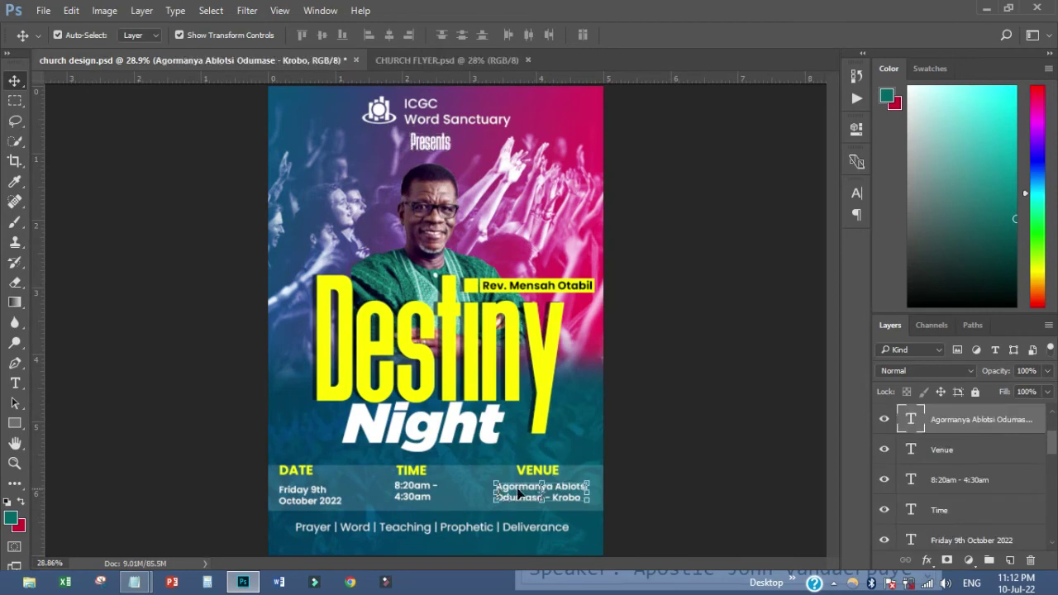
{"action": "scroll", "coordinate": [954, 527], "scroll_direction": "down", "scroll_amount": 2}
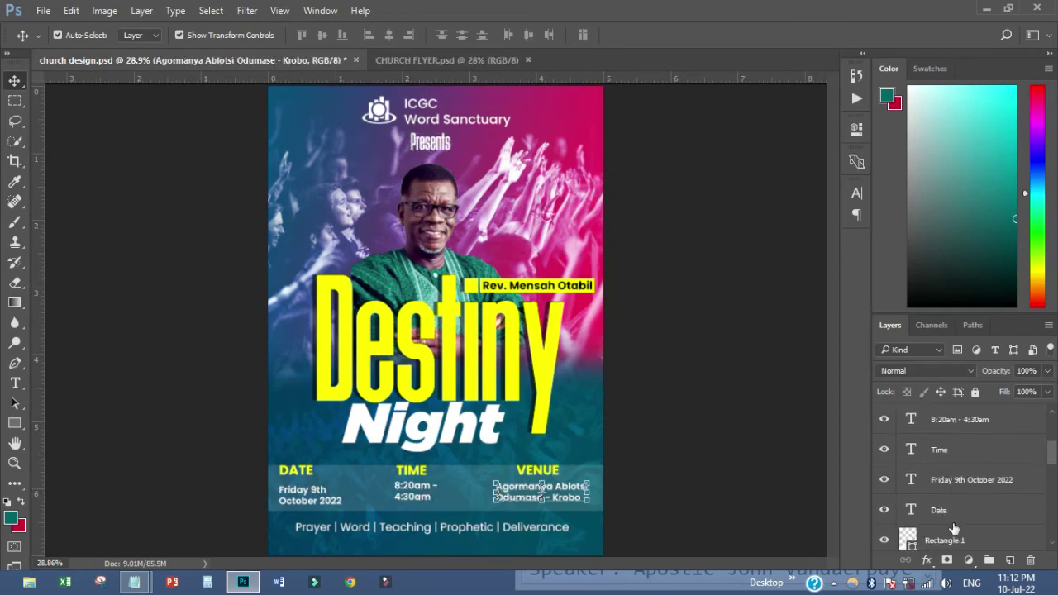
{"action": "left_click", "coordinate": [942, 535]}
{"action": "scroll", "coordinate": [946, 529], "scroll_direction": "up", "scroll_amount": 4}
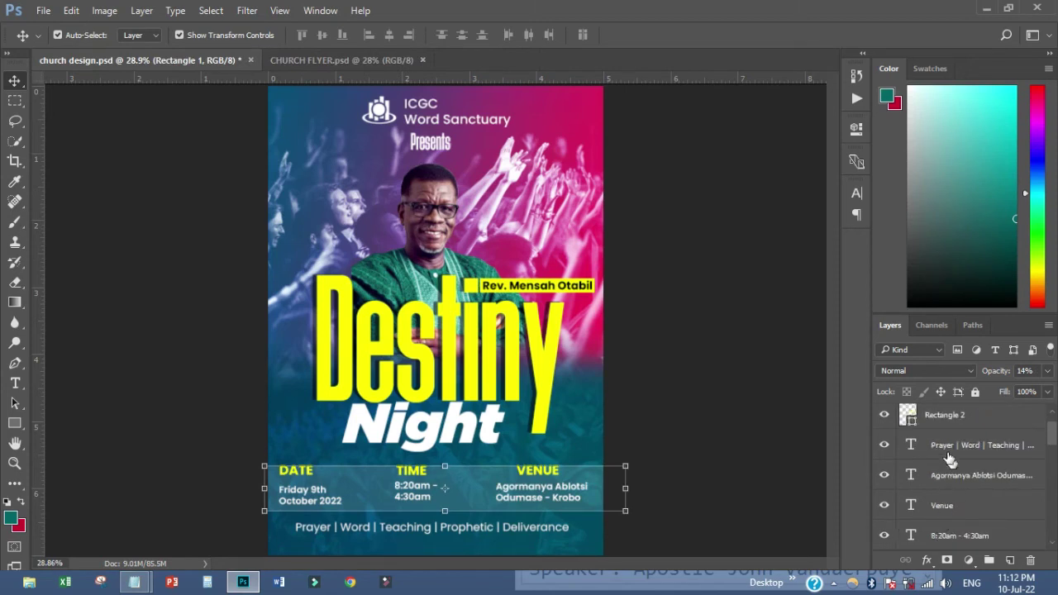
{"action": "scroll", "coordinate": [950, 465], "scroll_direction": "up", "scroll_amount": 1}
{"action": "left_click", "coordinate": [942, 481], "text": "shift"}
{"action": "left_click_drag", "start_coordinate": [530, 491], "coordinate": [478, 467]}
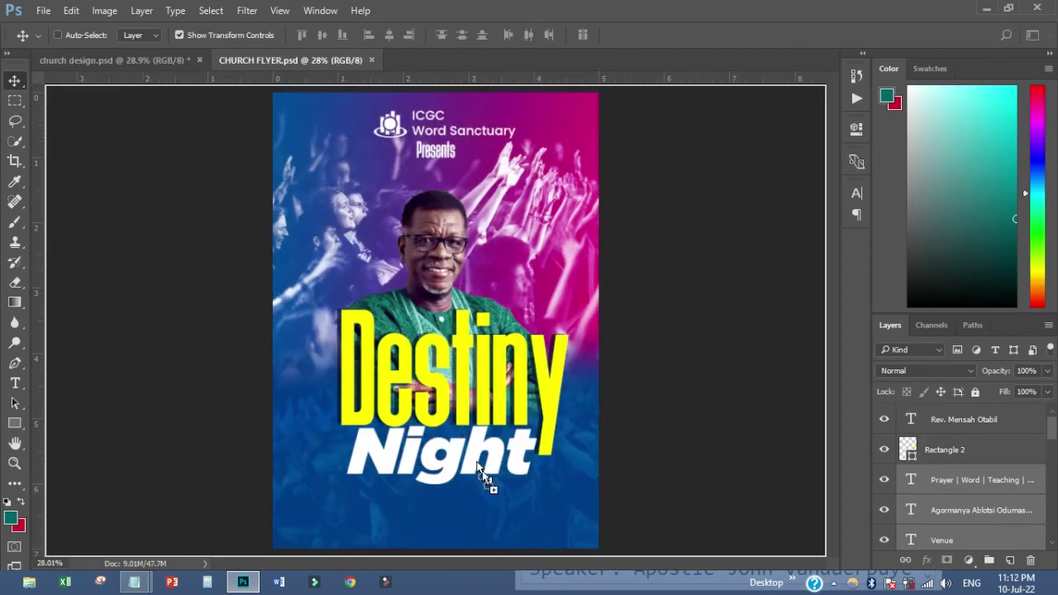
{"action": "left_click_drag", "start_coordinate": [525, 518], "coordinate": [536, 510]}
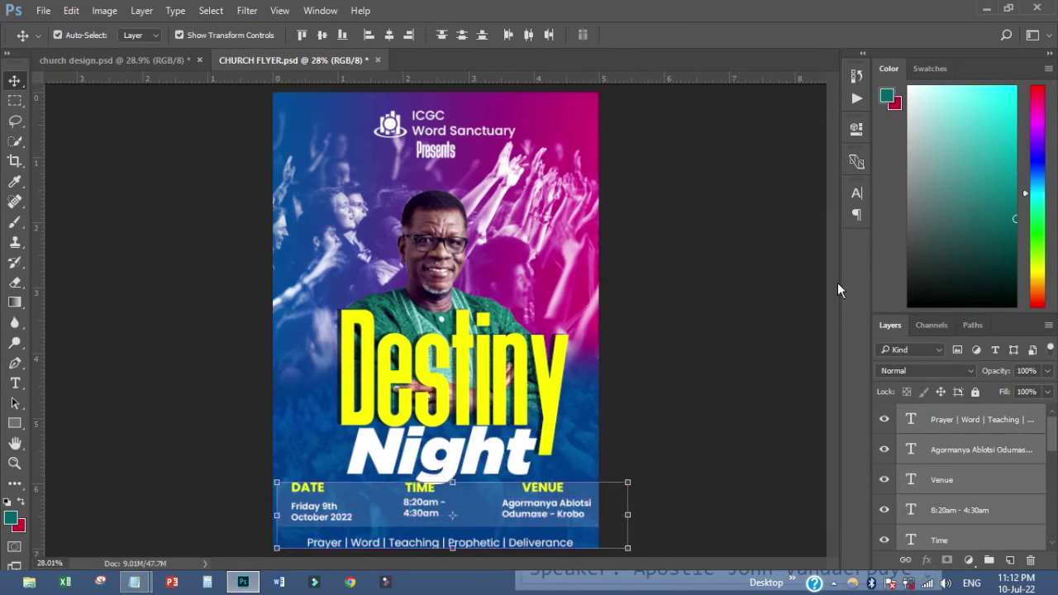
Move the date, time and venue texts with their band slightly down, clear of "Night", and save the flyer
{"action": "scroll", "coordinate": [678, 378], "scroll_direction": "up", "scroll_amount": 2}
{"action": "left_click_drag", "start_coordinate": [835, 283], "coordinate": [839, 317]}
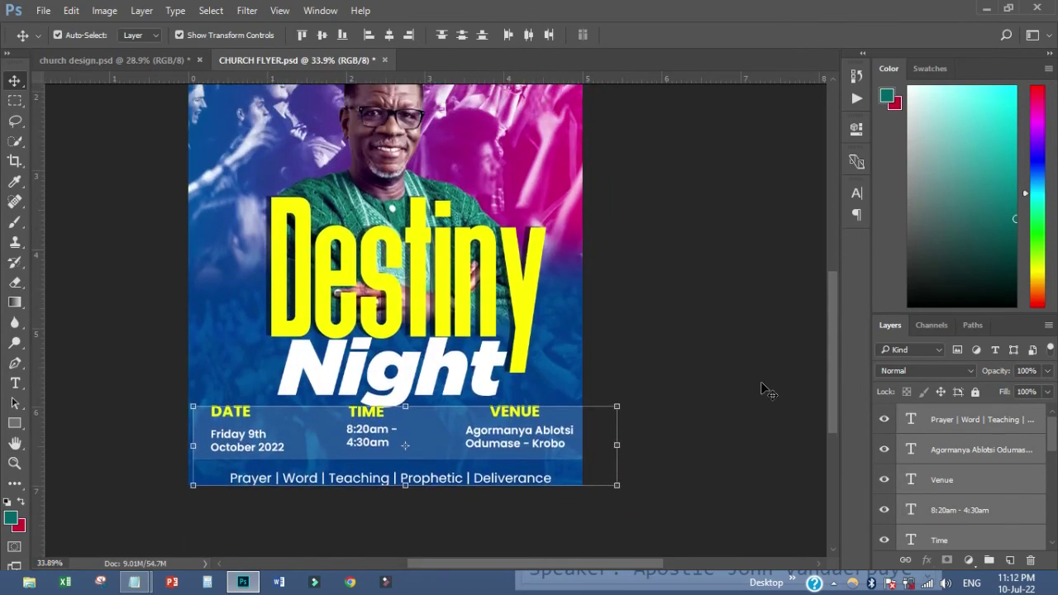
{"action": "left_click", "coordinate": [464, 539]}
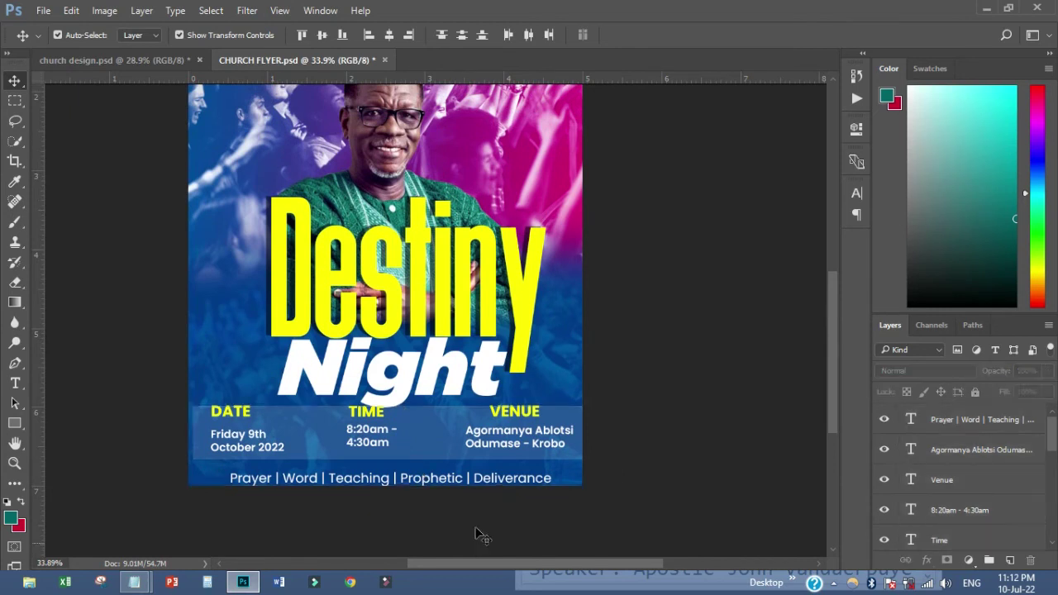
{"action": "left_click", "coordinate": [489, 486]}
{"action": "left_click", "coordinate": [953, 447]}
{"action": "scroll", "coordinate": [955, 454], "scroll_direction": "down", "scroll_amount": 5}
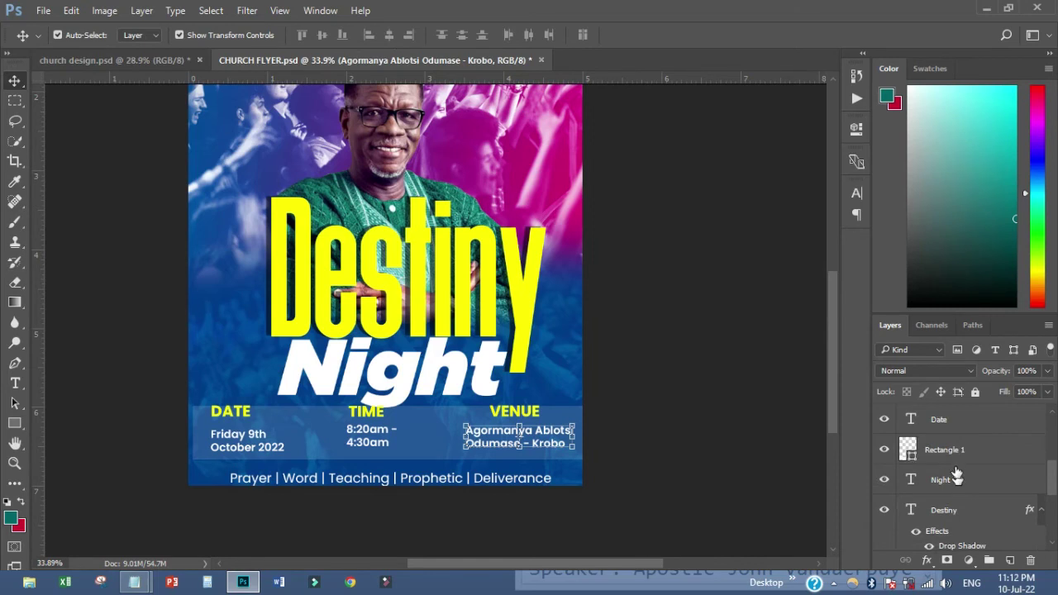
{"action": "left_click", "coordinate": [953, 457], "text": "shift"}
{"action": "key", "text": "shift+Down"}
{"action": "key", "text": "shift+Down"}
{"action": "key", "text": "shift+Down"}
{"action": "key", "text": "shift+Down"}
{"action": "scroll", "coordinate": [953, 455], "scroll_direction": "up", "scroll_amount": 5}
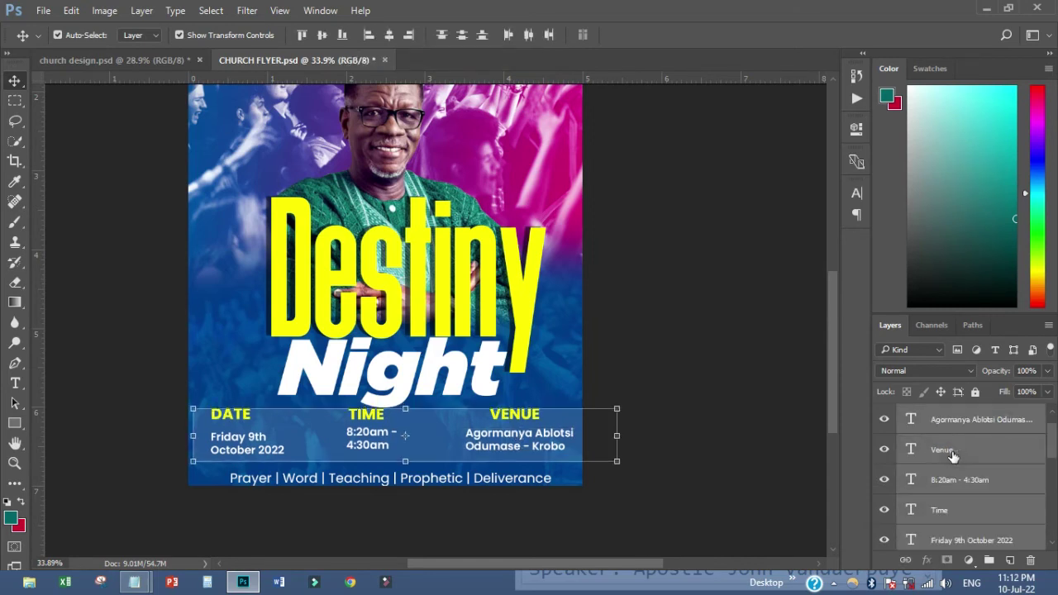
{"action": "key", "text": "shift+Up"}
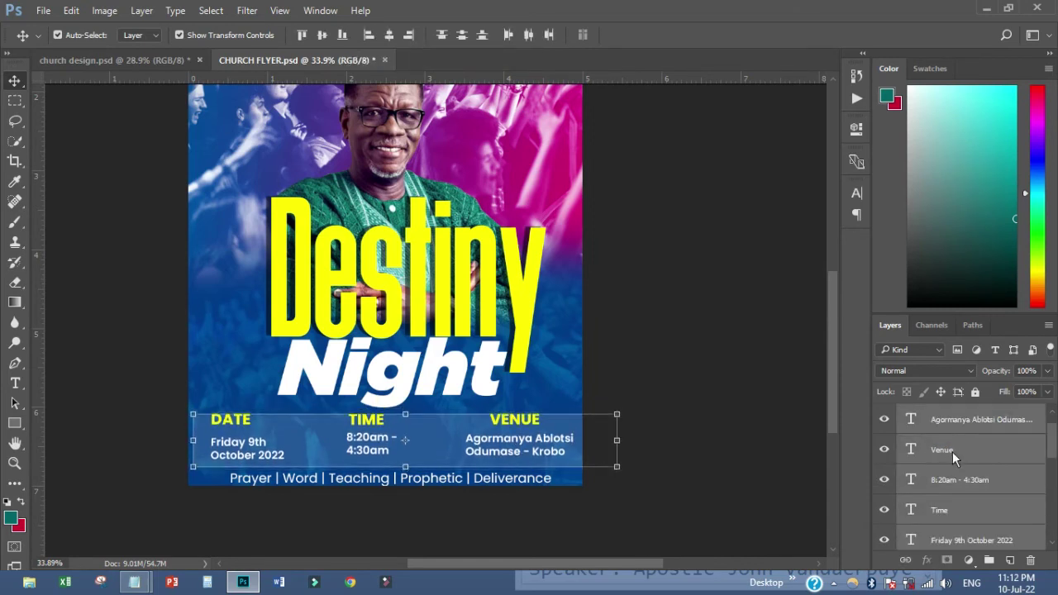
{"action": "key", "text": "ctrl+s"}
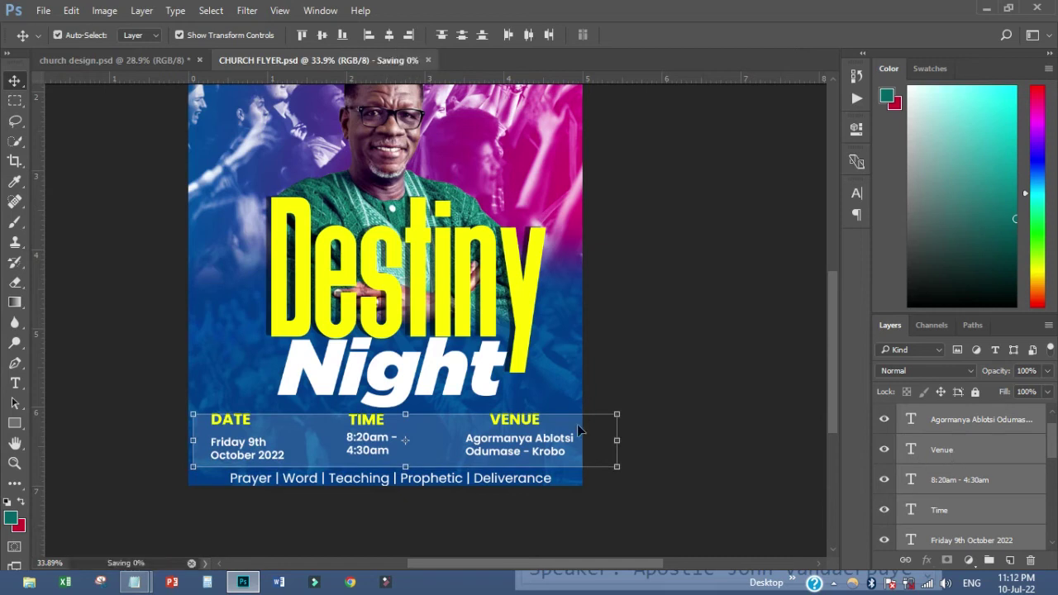
Nudge the "Prayer | Word | Teaching | Prophetic | Deliverance" line slightly up beneath the details band and save the flyer
{"action": "left_click", "coordinate": [475, 486]}
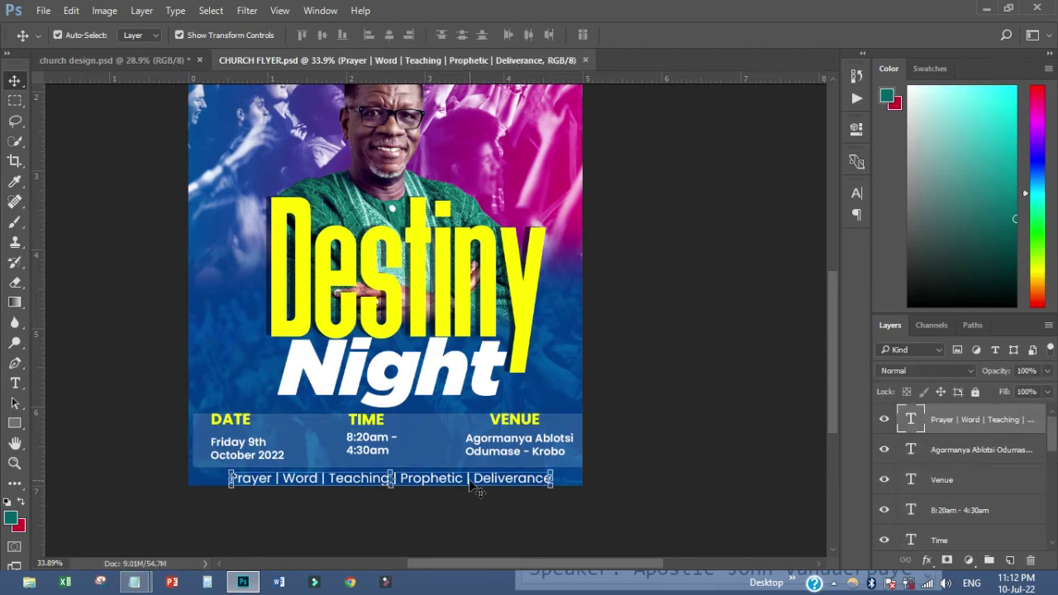
{"action": "key", "text": "shift+Up"}
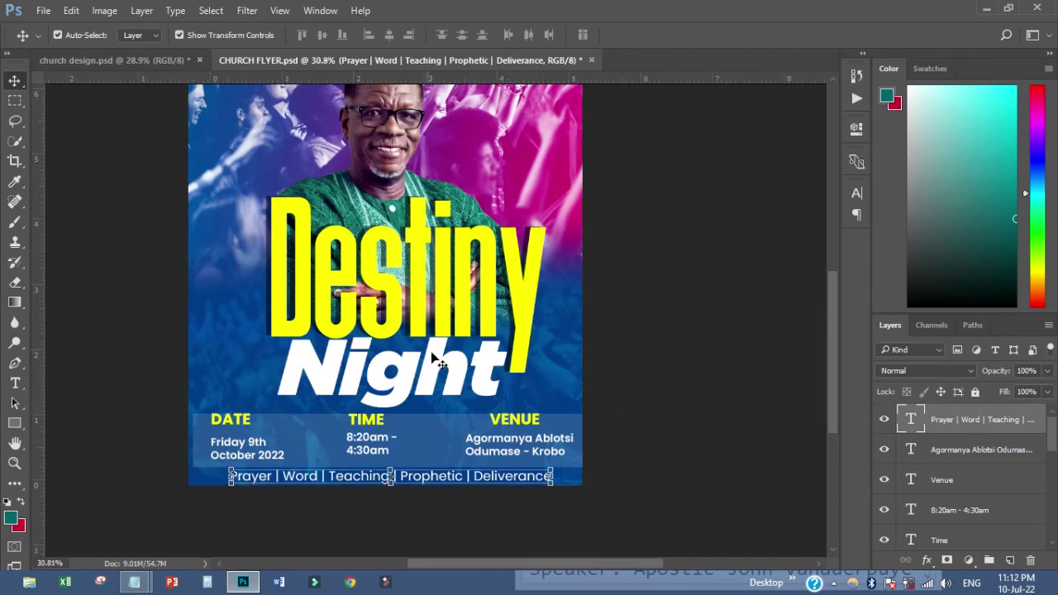
{"action": "scroll", "coordinate": [433, 358], "scroll_direction": "down", "scroll_amount": 2}
{"action": "left_click", "coordinate": [644, 303]}
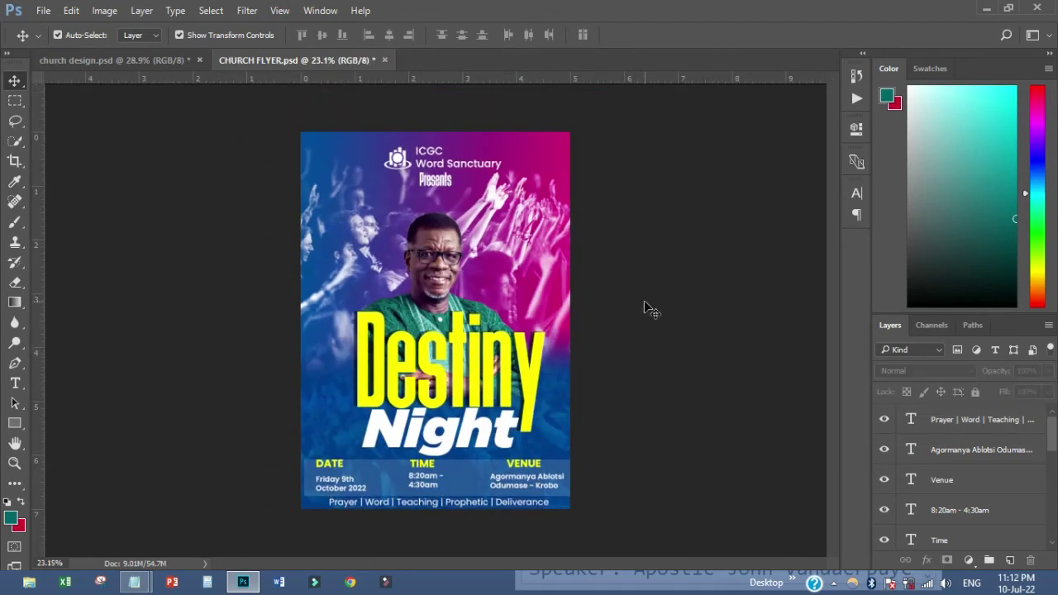
{"action": "key", "text": "ctrl+0"}
{"action": "scroll", "coordinate": [909, 478], "scroll_direction": "down", "scroll_amount": 10}
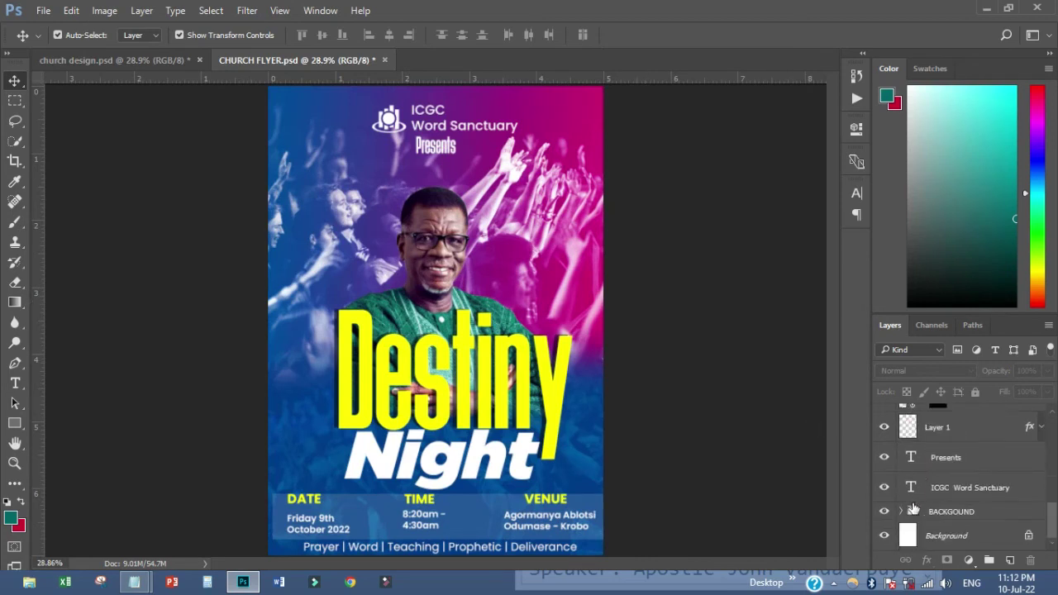
{"action": "left_click", "coordinate": [43, 10]}
{"action": "left_click", "coordinate": [66, 165]}
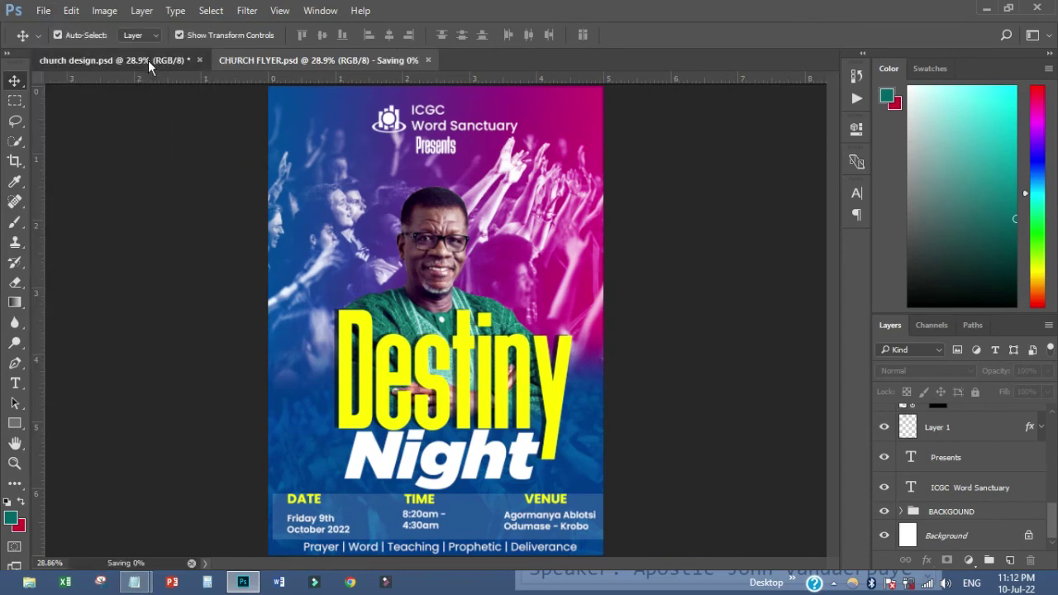
Copy the speaker's name and its yellow rectangle from church design.psd into the flyer, directly above the "ny" of "Destiny"
{"action": "left_click", "coordinate": [148, 61]}
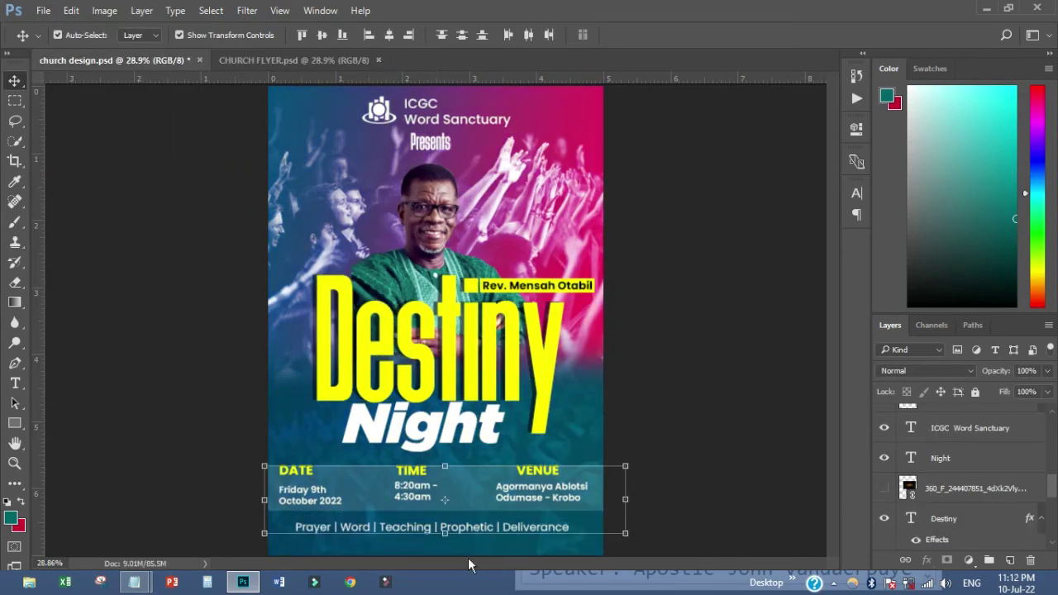
{"action": "left_click", "coordinate": [546, 291]}
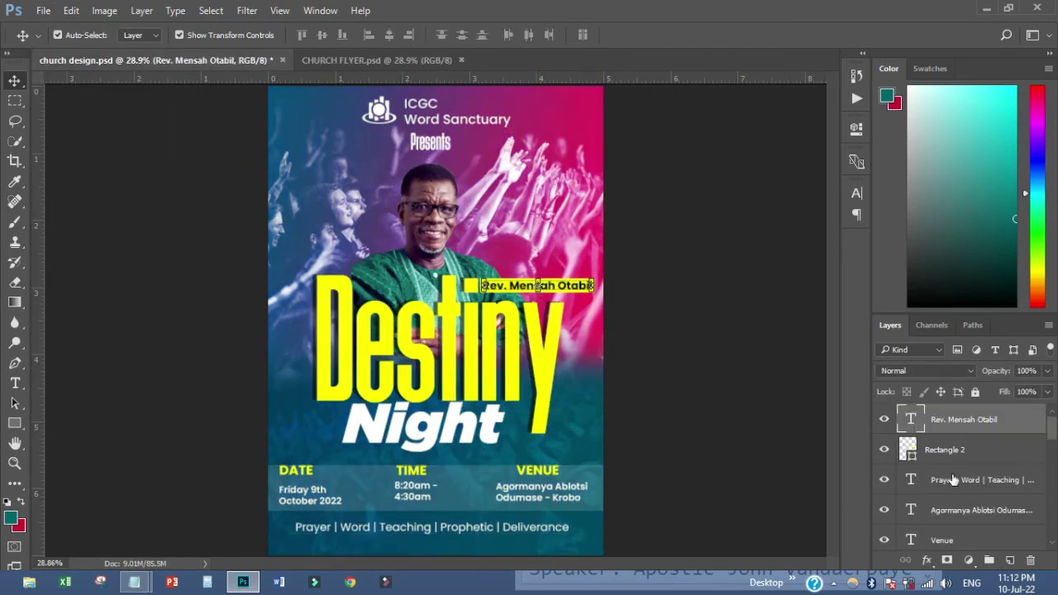
{"action": "left_click", "coordinate": [948, 447], "text": "ctrl"}
{"action": "left_click_drag", "start_coordinate": [509, 260], "coordinate": [565, 359]}
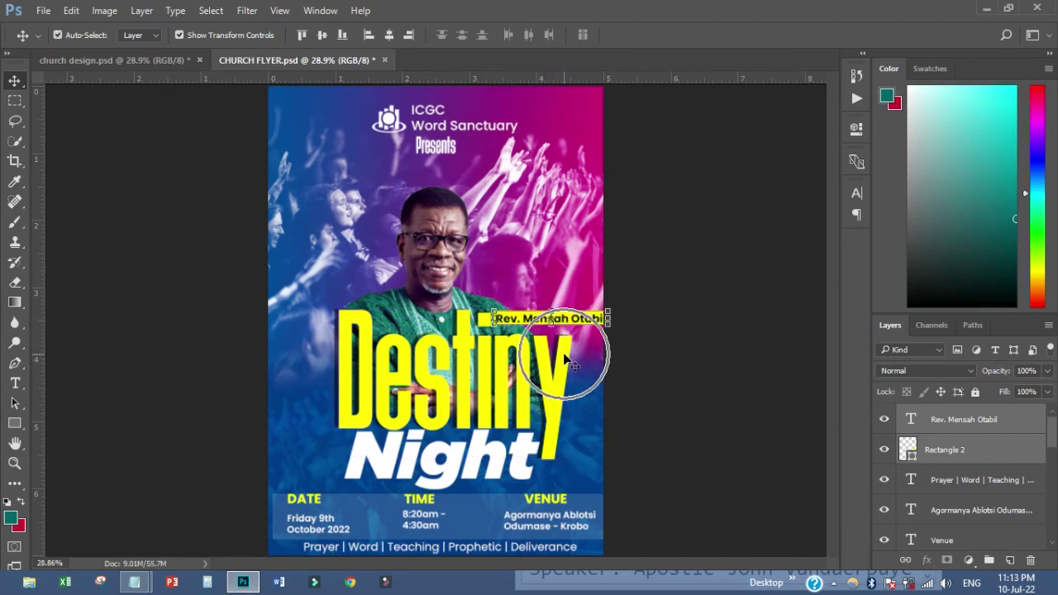
{"action": "left_click", "coordinate": [686, 367]}
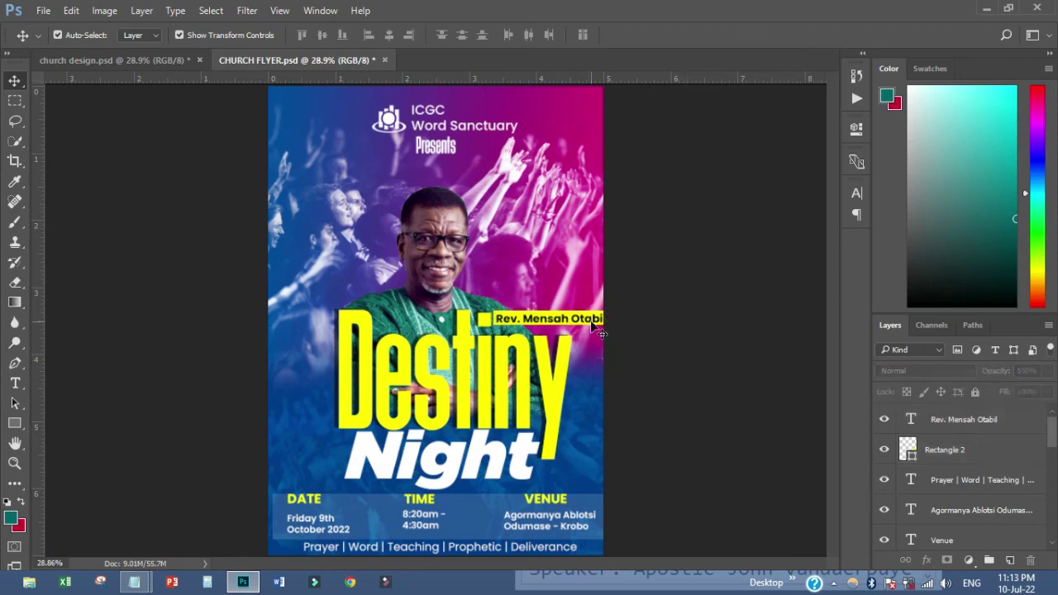
Nudge the speaker's name slightly left on its yellow rectangle and save the flyer
{"action": "left_click", "coordinate": [599, 333]}
{"action": "left_click", "coordinate": [657, 347]}
{"action": "left_click", "coordinate": [562, 322]}
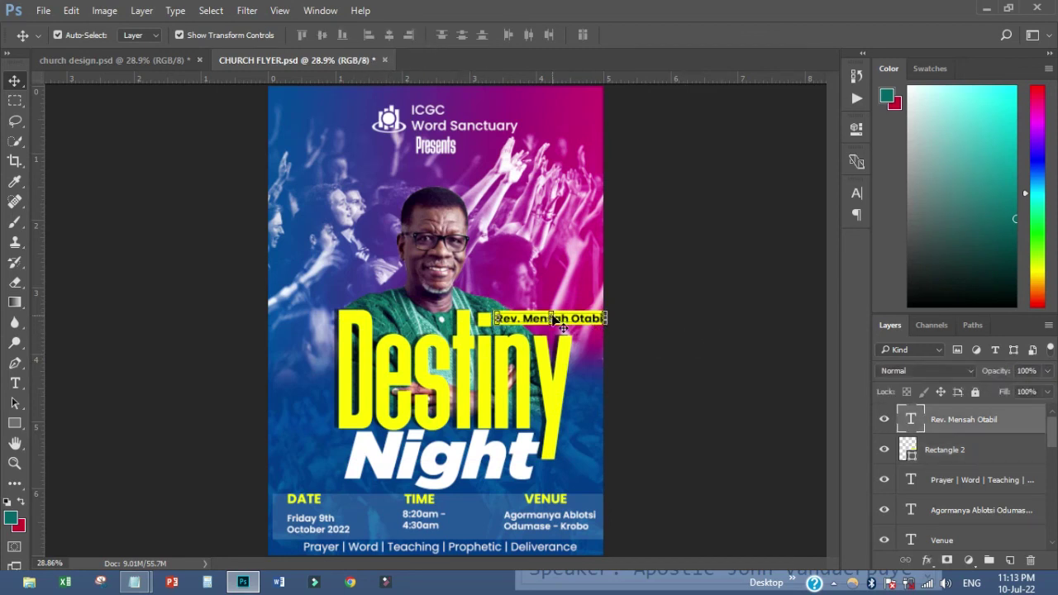
{"action": "left_click_drag", "start_coordinate": [556, 320], "coordinate": [555, 321]}
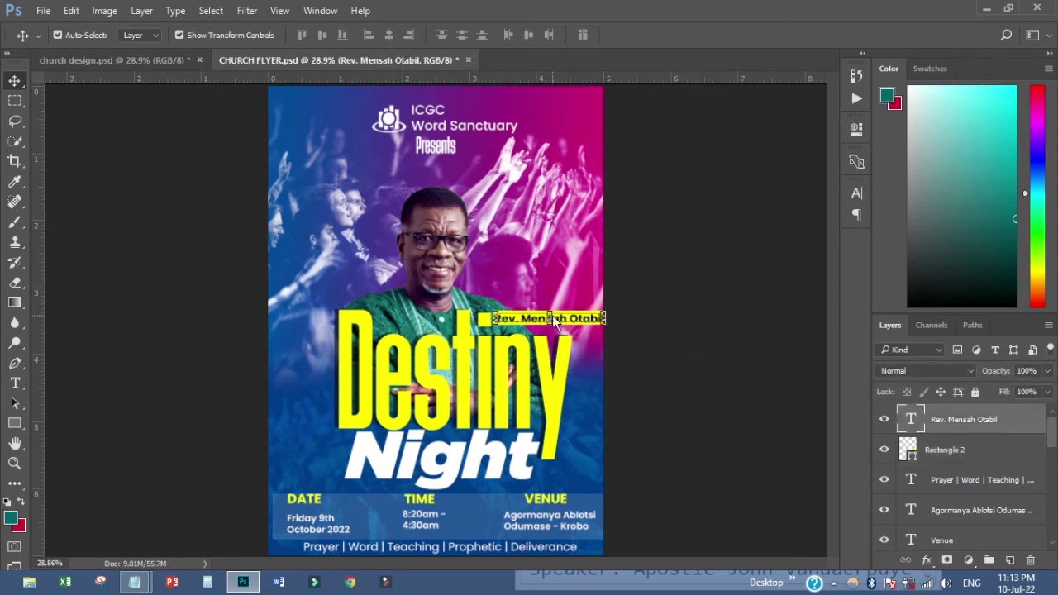
{"action": "left_click", "coordinate": [649, 286]}
{"action": "left_click", "coordinate": [43, 10]}
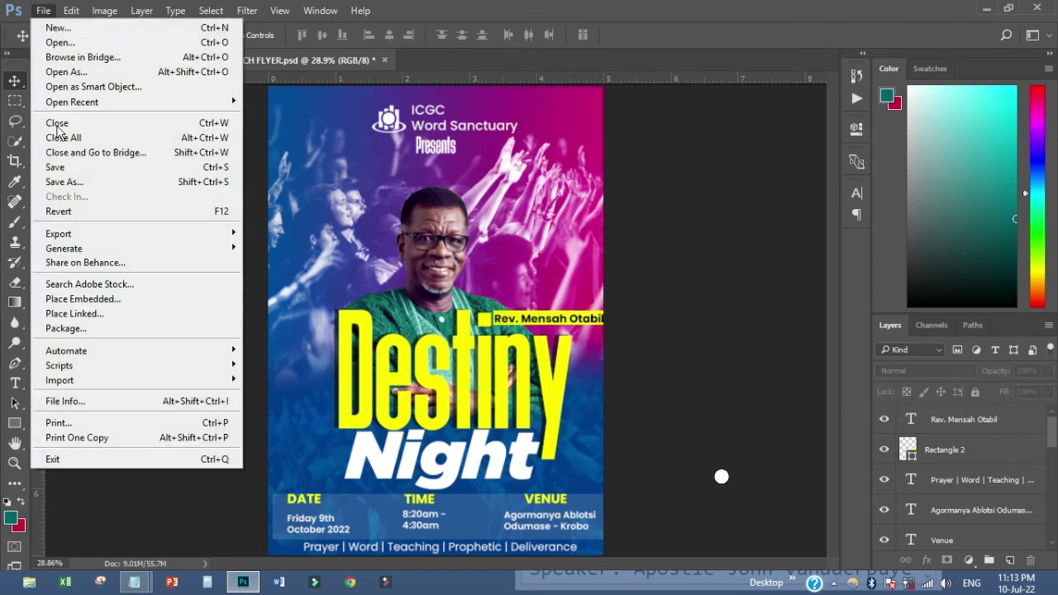
{"action": "left_click", "coordinate": [58, 167]}
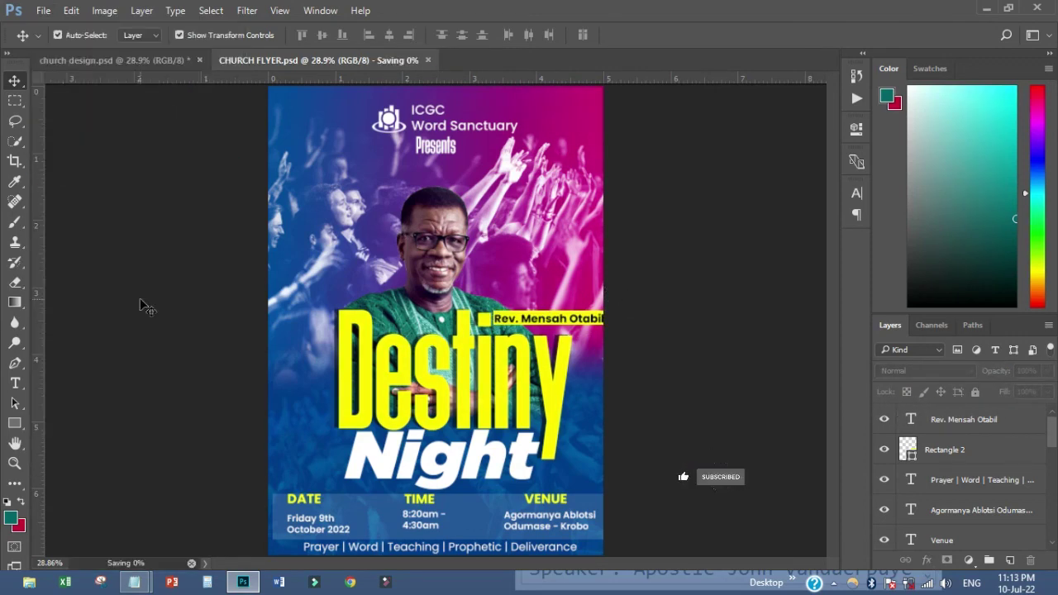
Group all layers from the speaker's name down through the "Destiny" title and the preacher portrait into one layer group
{"action": "scroll", "coordinate": [331, 374], "scroll_direction": "down", "scroll_amount": 1}
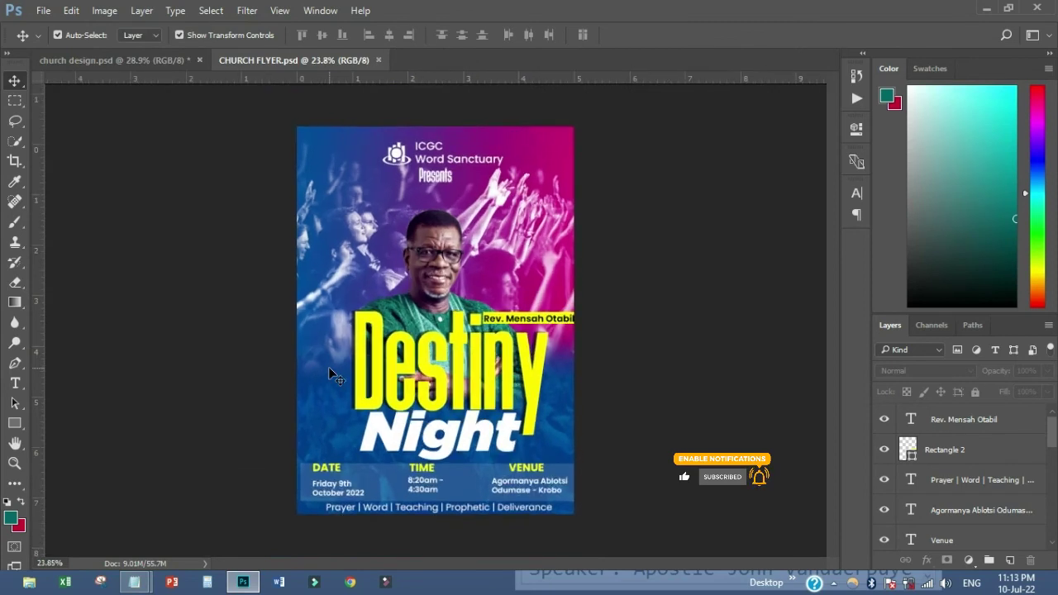
{"action": "scroll", "coordinate": [331, 374], "scroll_direction": "up", "scroll_amount": 1}
{"action": "left_click", "coordinate": [924, 421]}
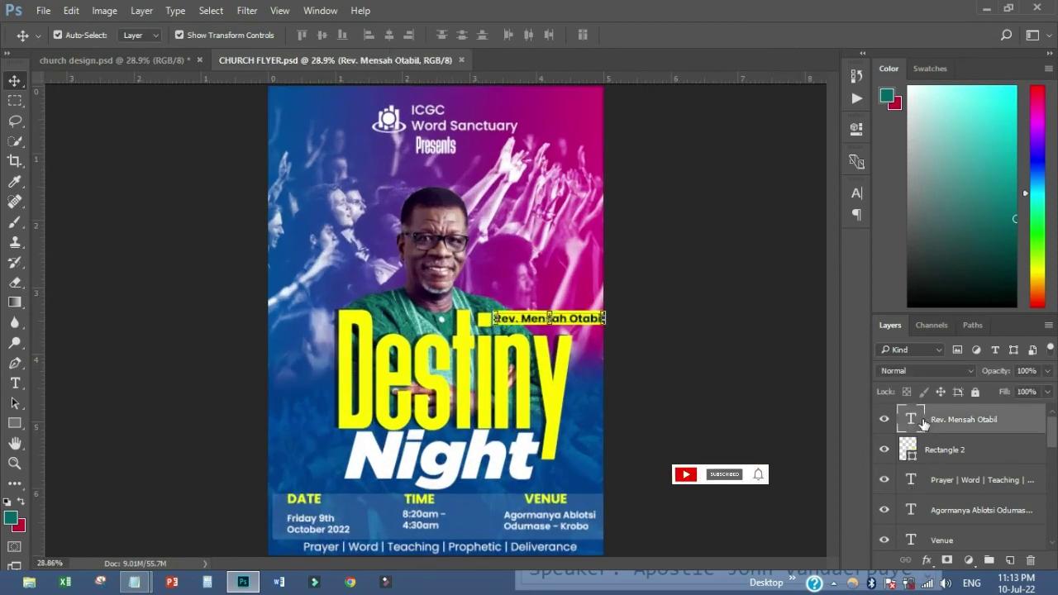
{"action": "scroll", "coordinate": [934, 455], "scroll_direction": "down", "scroll_amount": 5}
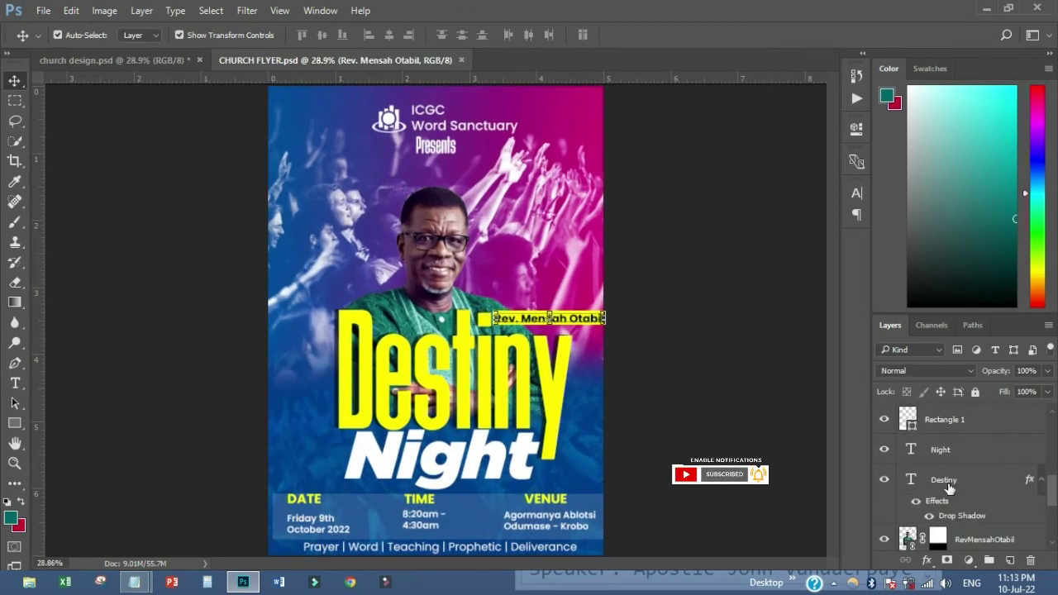
{"action": "left_click", "coordinate": [949, 484], "text": "shift"}
{"action": "left_click", "coordinate": [973, 542], "text": "shift"}
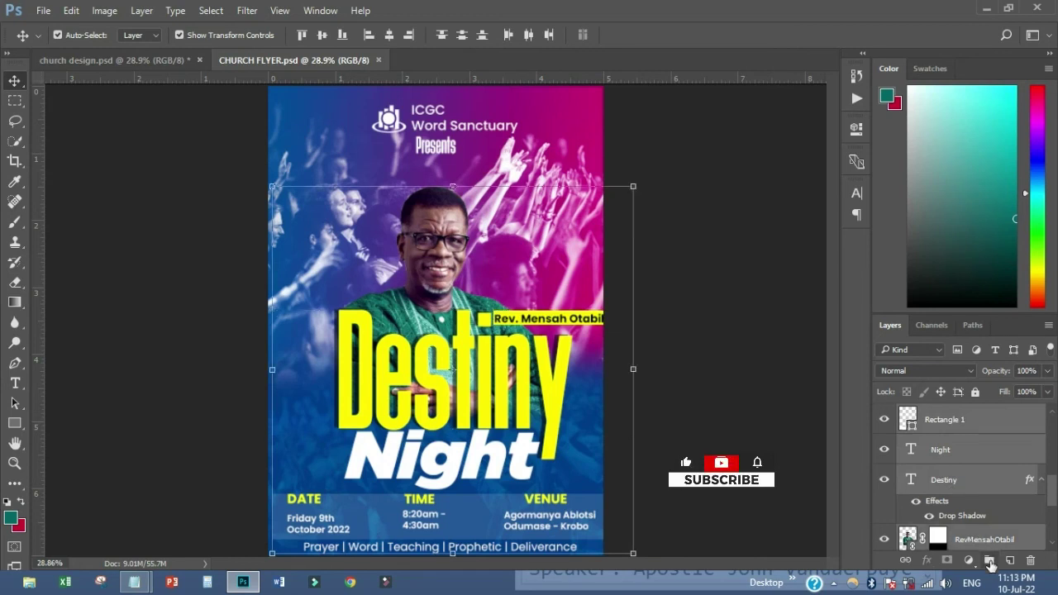
{"action": "key", "text": "ctrl+g"}
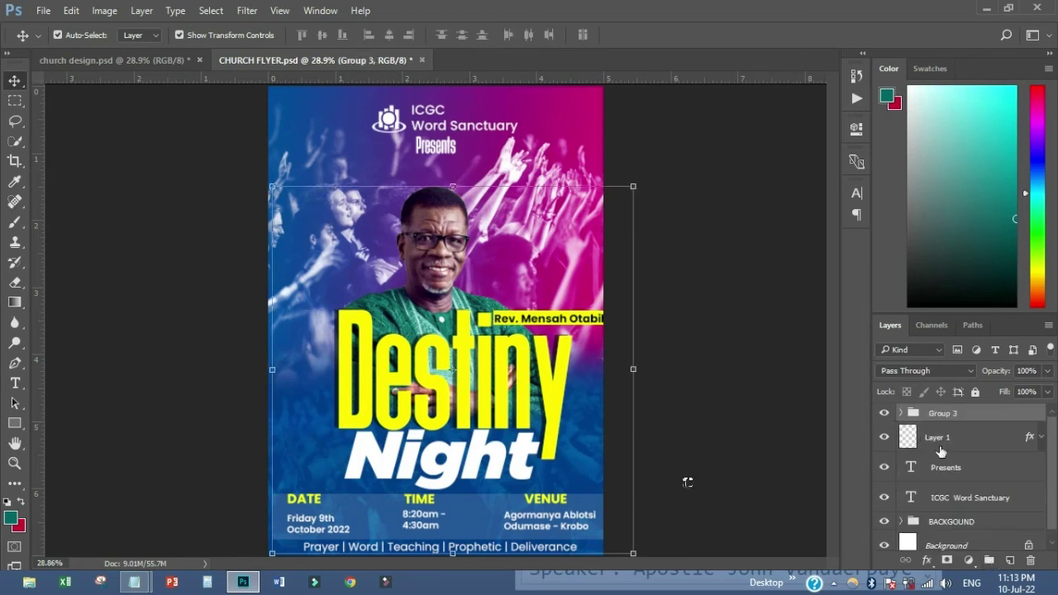
Move the church logo, "Presents" and "ICGC Word Sanctuary" layers into the new group above the background group
{"action": "left_click", "coordinate": [943, 438]}
{"action": "left_click", "coordinate": [951, 498], "text": "ctrl"}
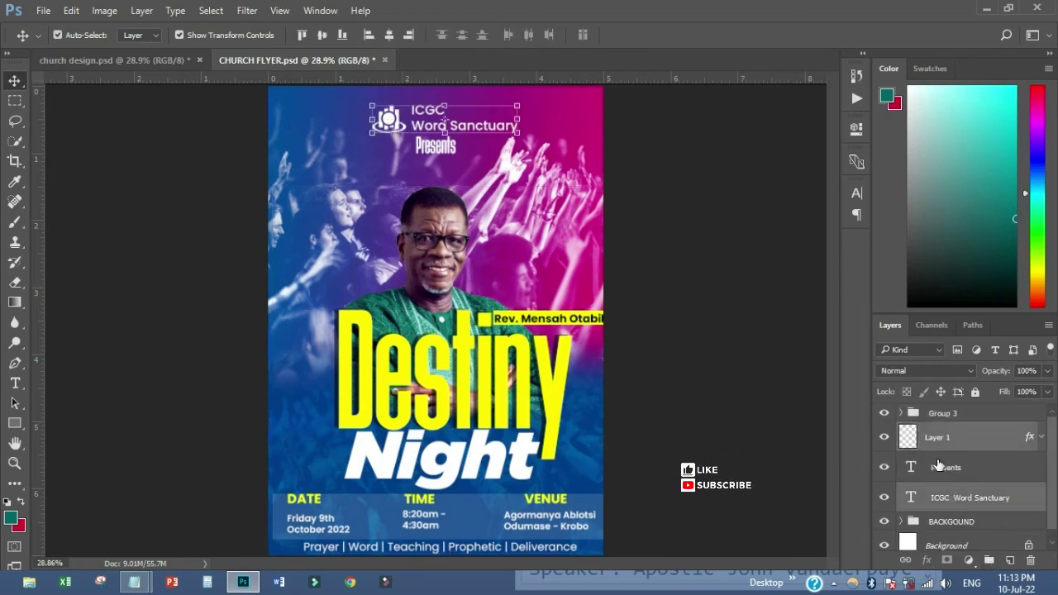
{"action": "left_click", "coordinate": [944, 468], "text": "ctrl"}
{"action": "left_click_drag", "start_coordinate": [937, 442], "coordinate": [912, 428]}
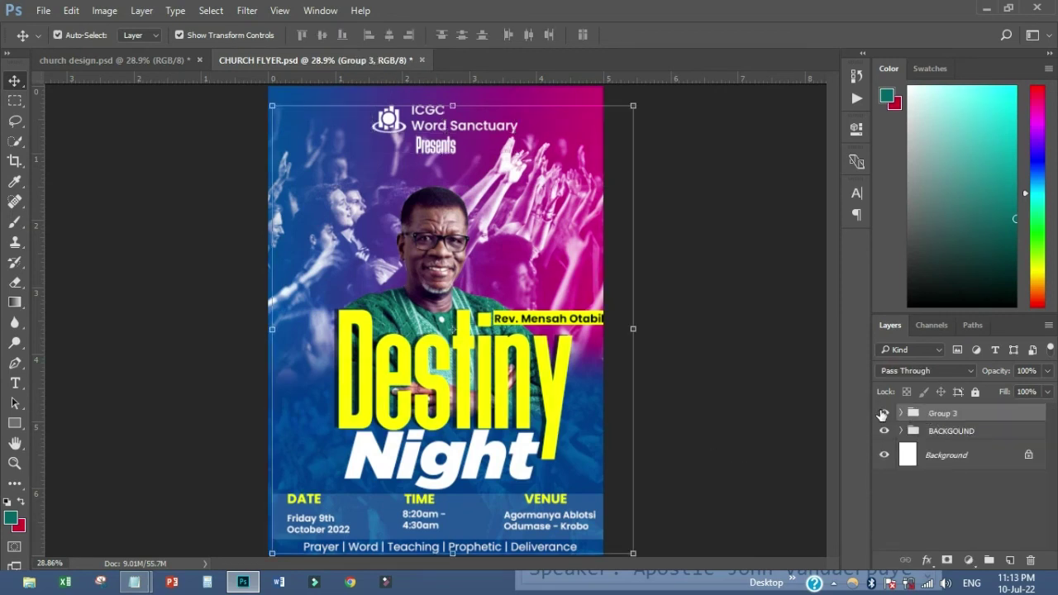
Hide the flyer content group and compare the crowd background with the Gradient Map 1 adjustment off and on
{"action": "left_click", "coordinate": [883, 415]}
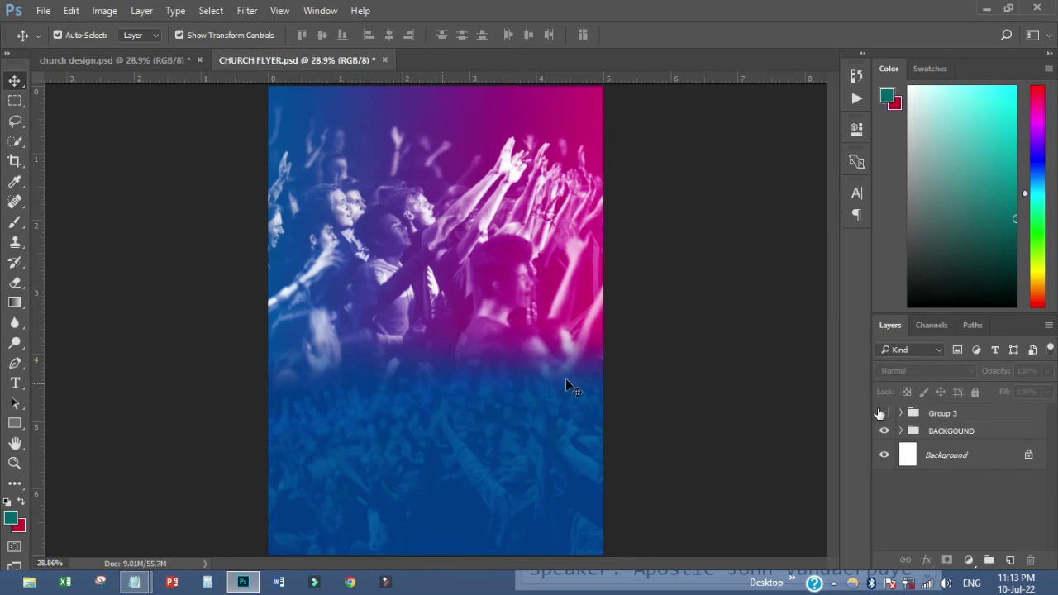
{"action": "left_click", "coordinate": [901, 431]}
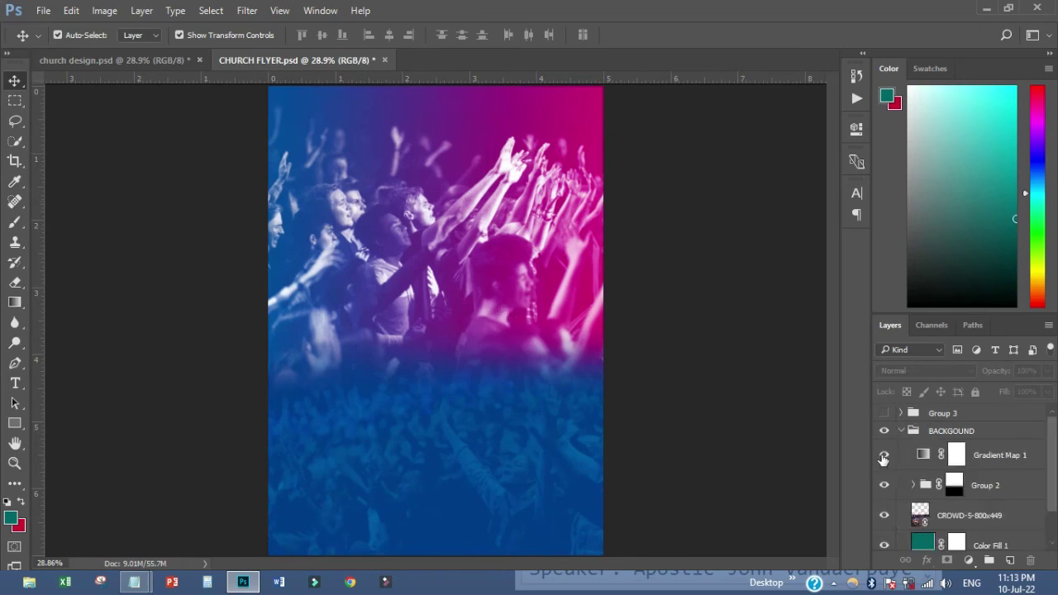
{"action": "left_click", "coordinate": [883, 457]}
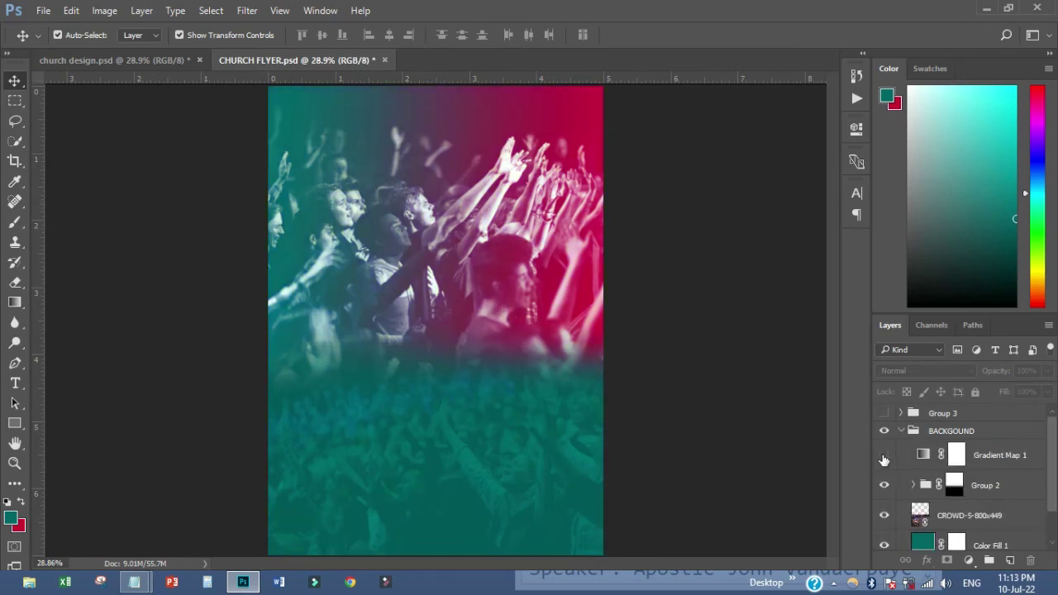
{"action": "left_click", "coordinate": [883, 456]}
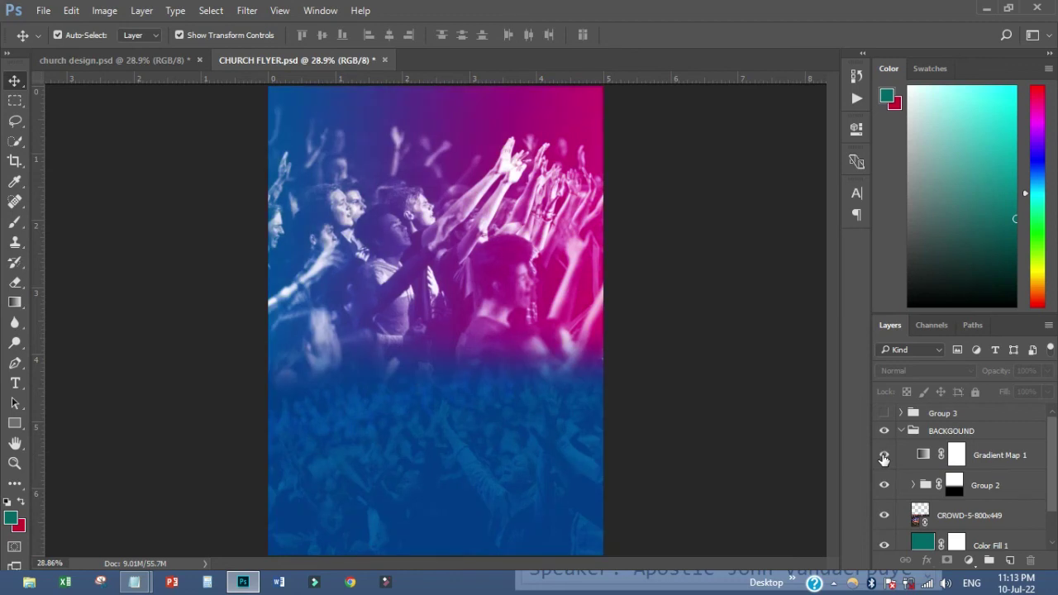
{"action": "left_click", "coordinate": [1017, 458]}
{"action": "left_click", "coordinate": [173, 164]}
Save the flyer and show the group with the heading, portrait, title and event details again
{"action": "left_click", "coordinate": [43, 11]}
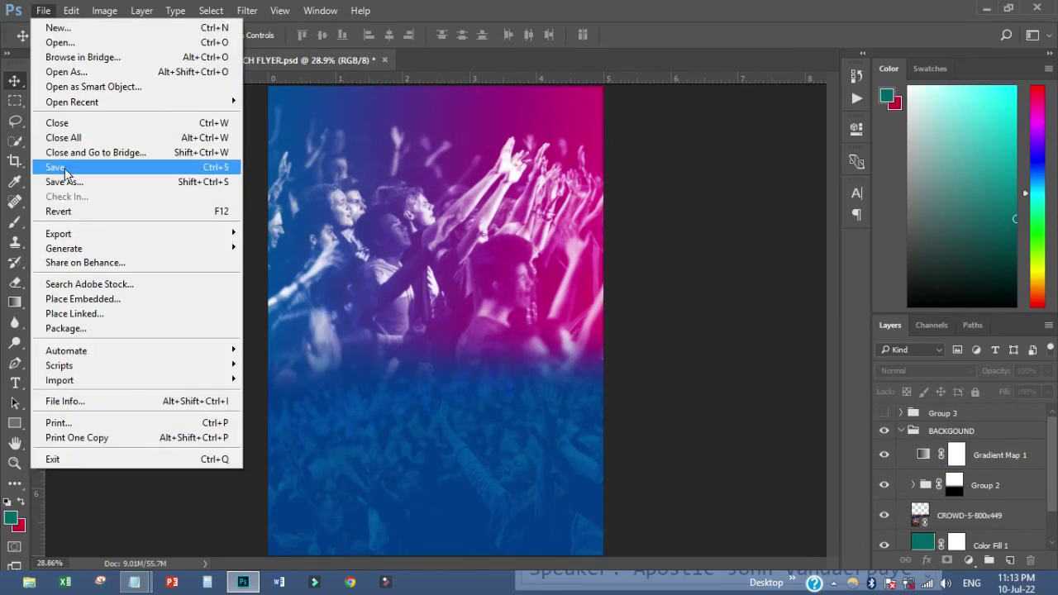
{"action": "left_click", "coordinate": [47, 167]}
{"action": "left_click", "coordinate": [884, 414]}
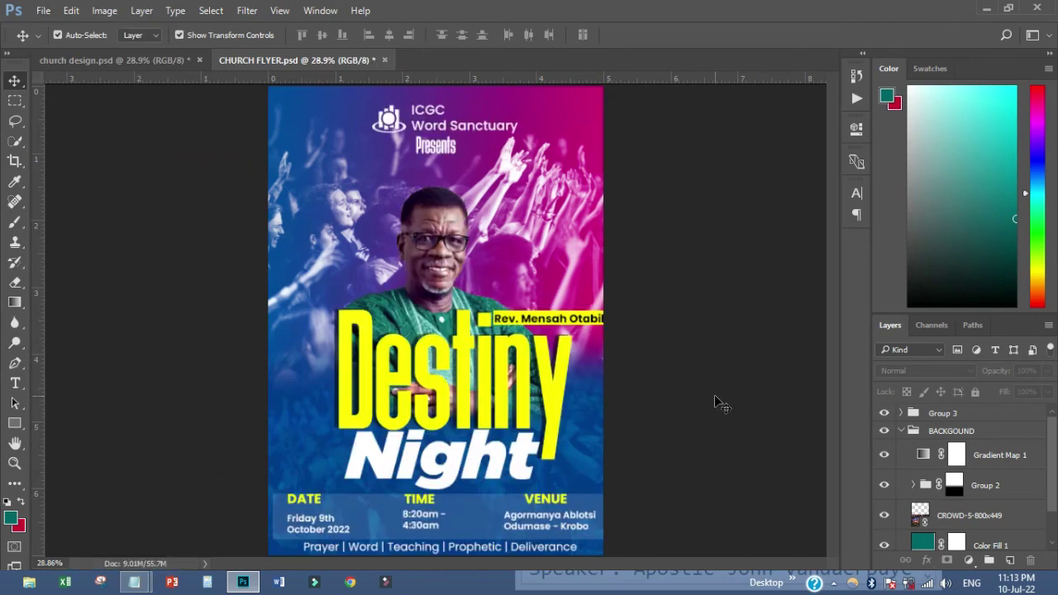
{"action": "left_click", "coordinate": [838, 587]}
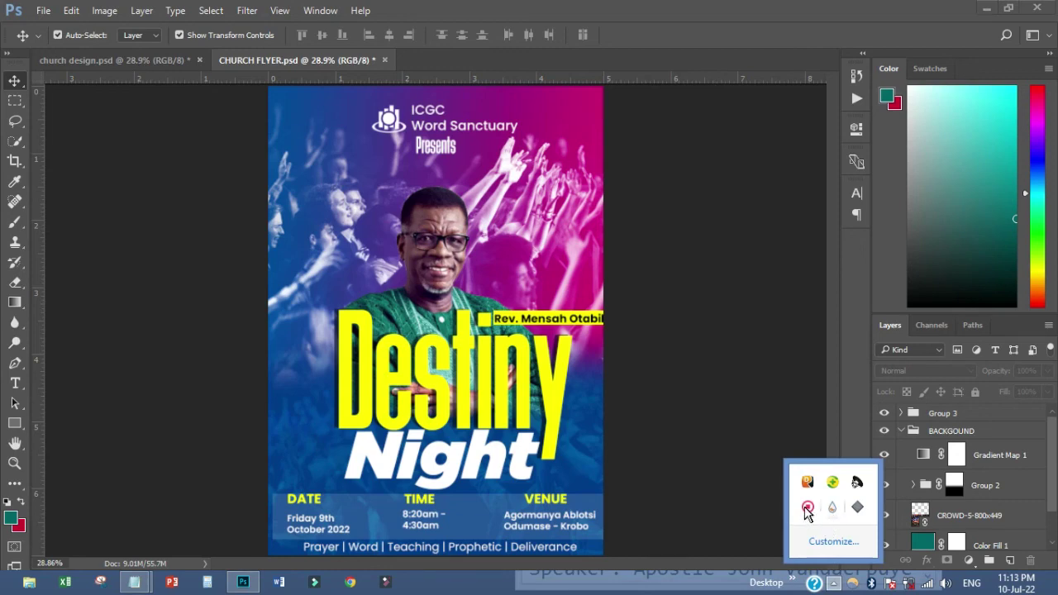
{"action": "right_click", "coordinate": [808, 505]}
{"action": "left_click", "coordinate": [843, 515]}
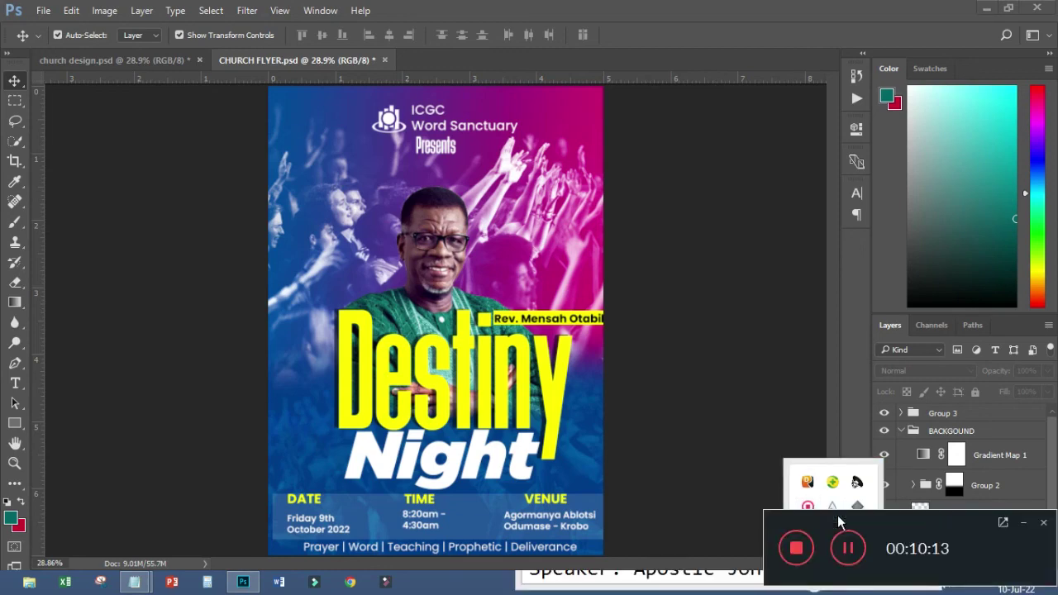